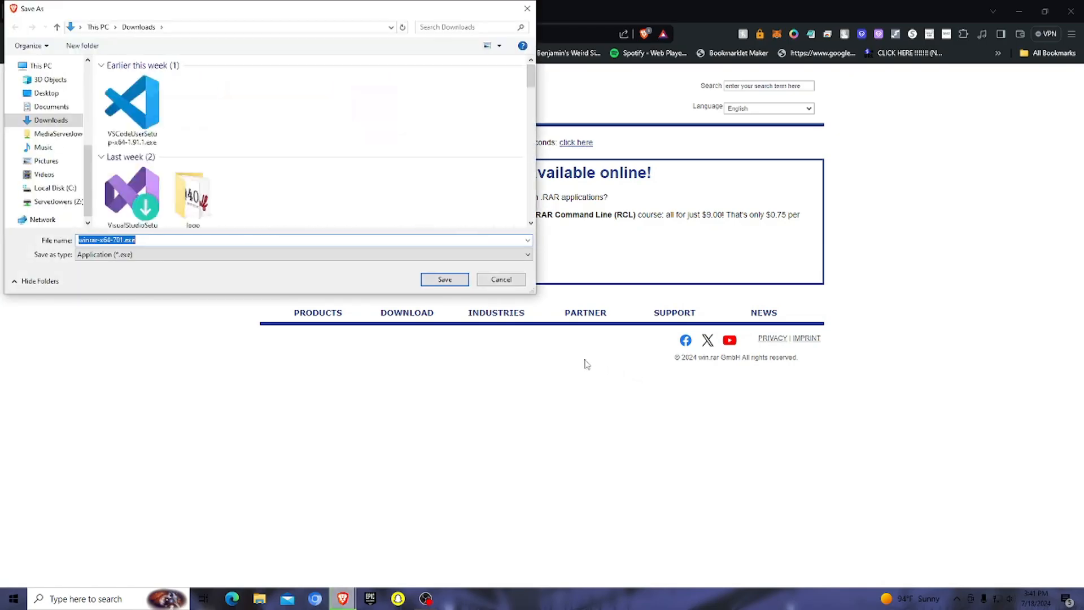
Save the installer winrar-x64-701.exe to the Downloads folder and close the installation guide overlay on the WinRAR page
left_click(457, 282)
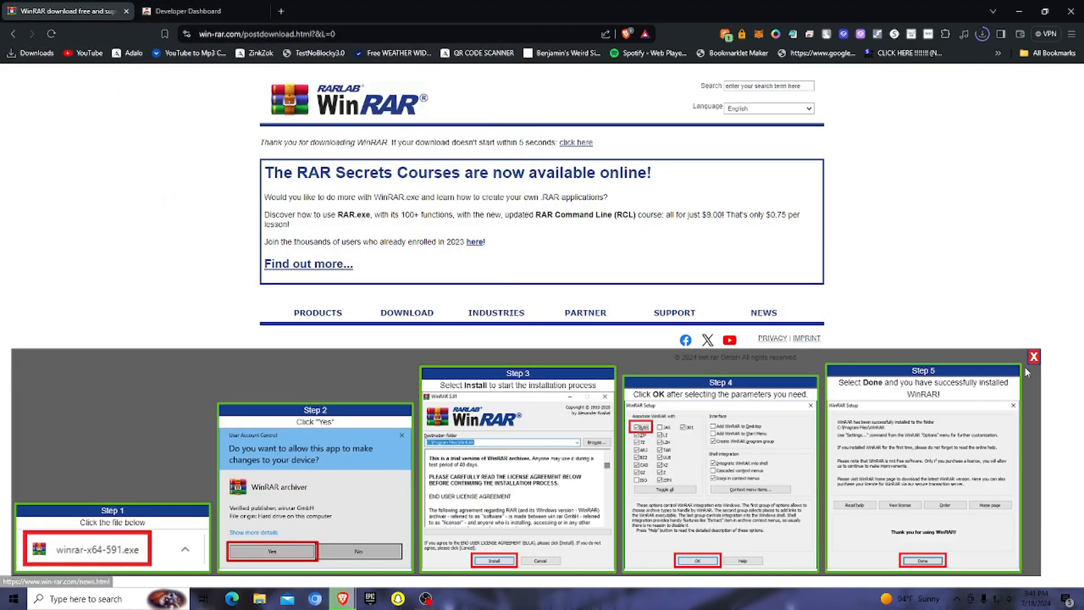
left_click(1032, 358)
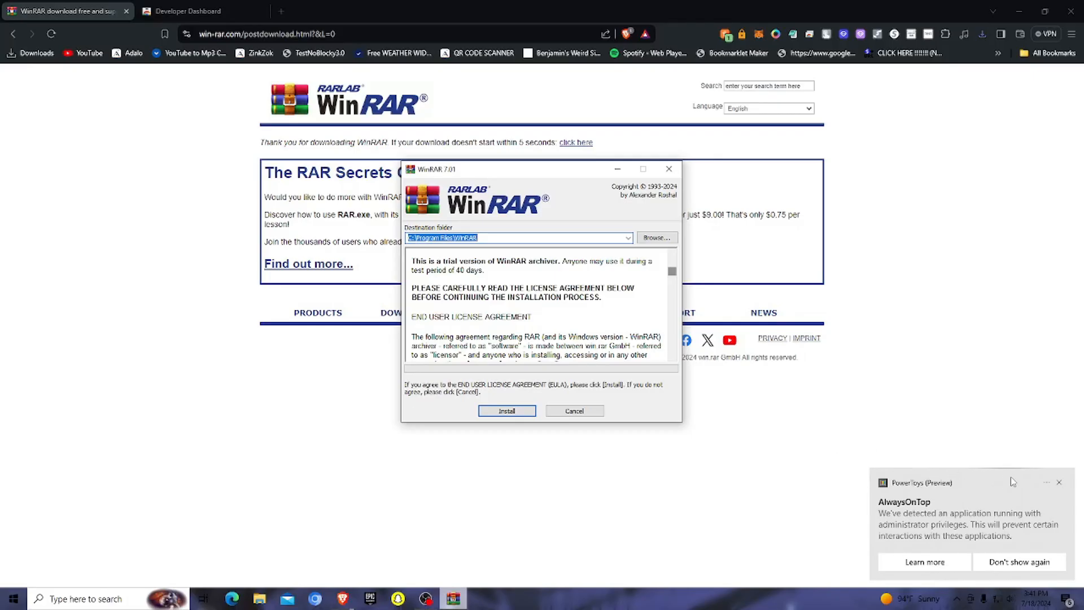
Install WinRAR 7.01 to C:\Program Files\WinRAR with the default file associations and shell integration, and finish the setup
left_click(1058, 485)
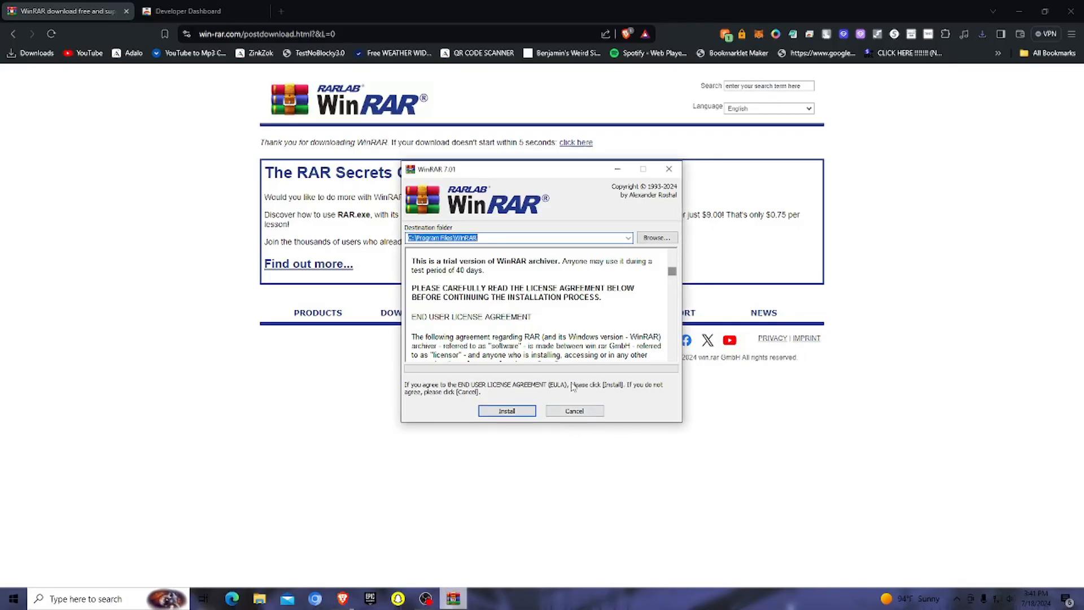
left_click(524, 414)
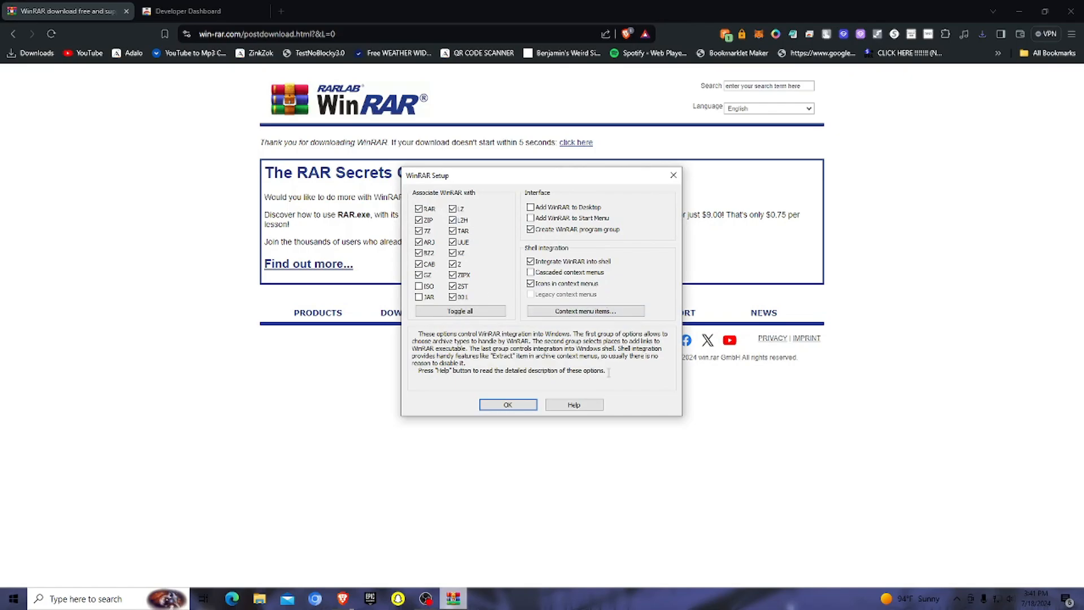
left_click(521, 405)
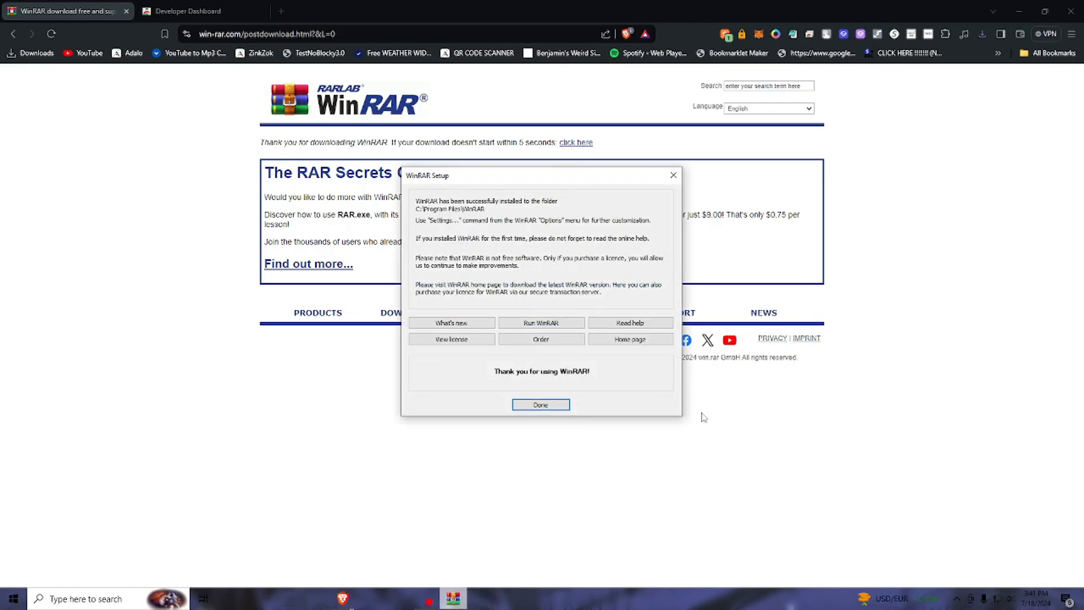
left_click(540, 404)
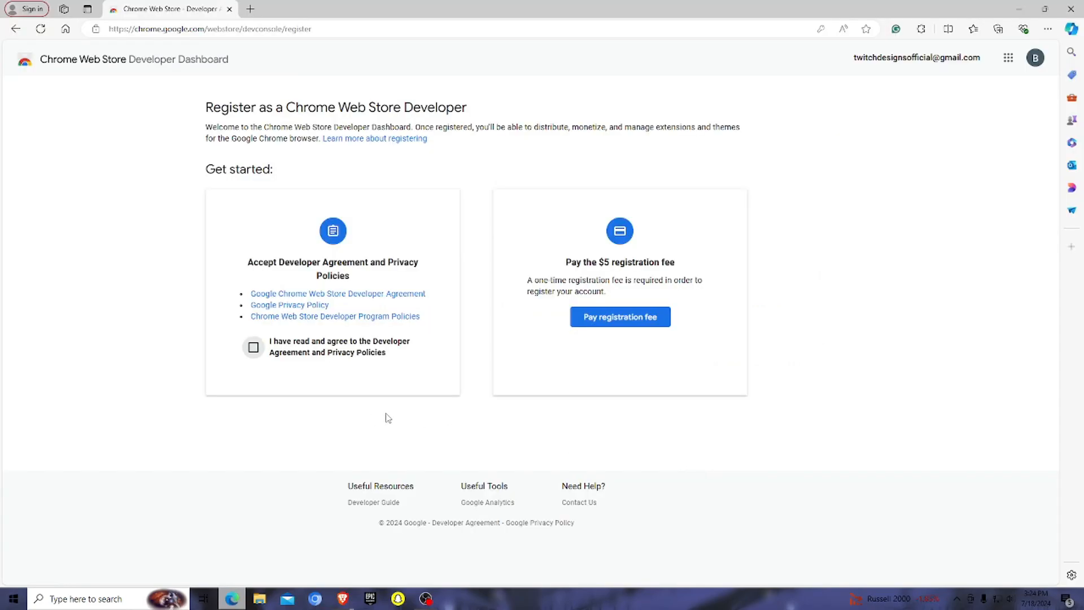
Start the $5 developer registration payment and open the Developer Dashboard's item list with its main menu expanded
left_click(620, 321)
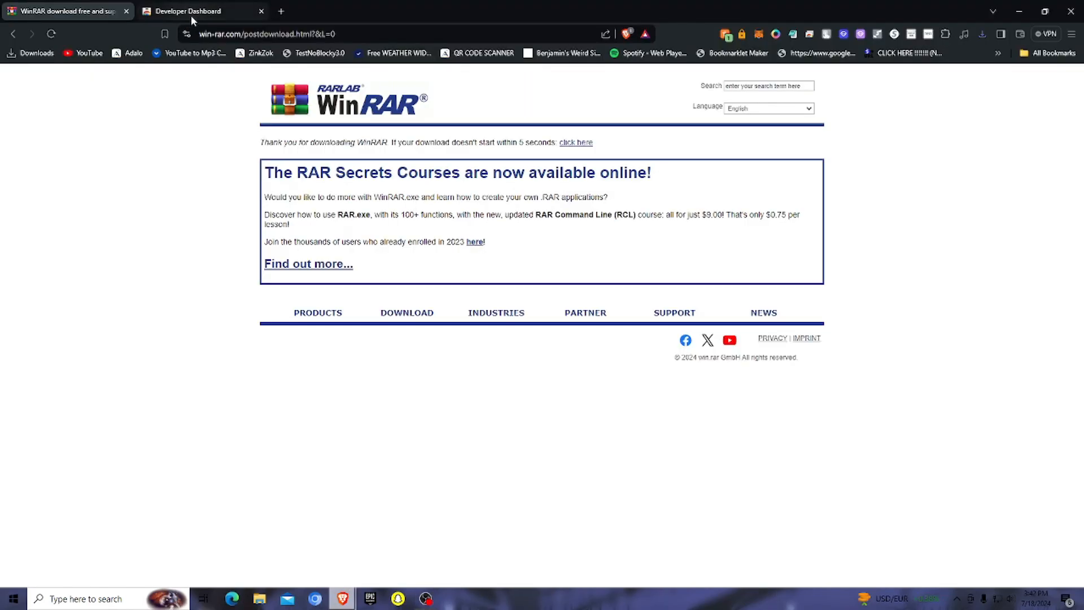
left_click(190, 15)
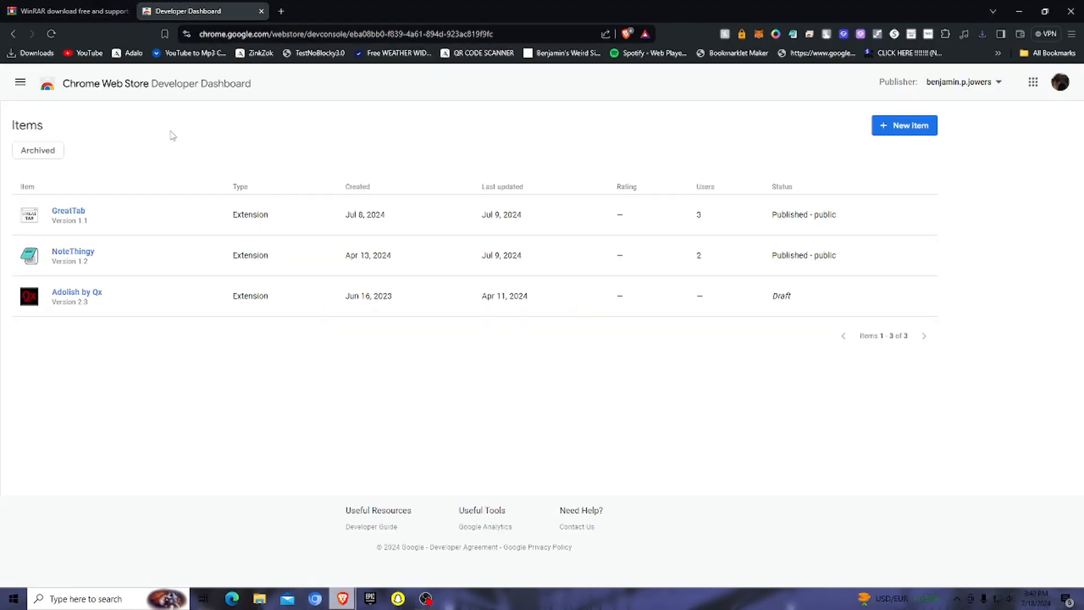
left_click(20, 82)
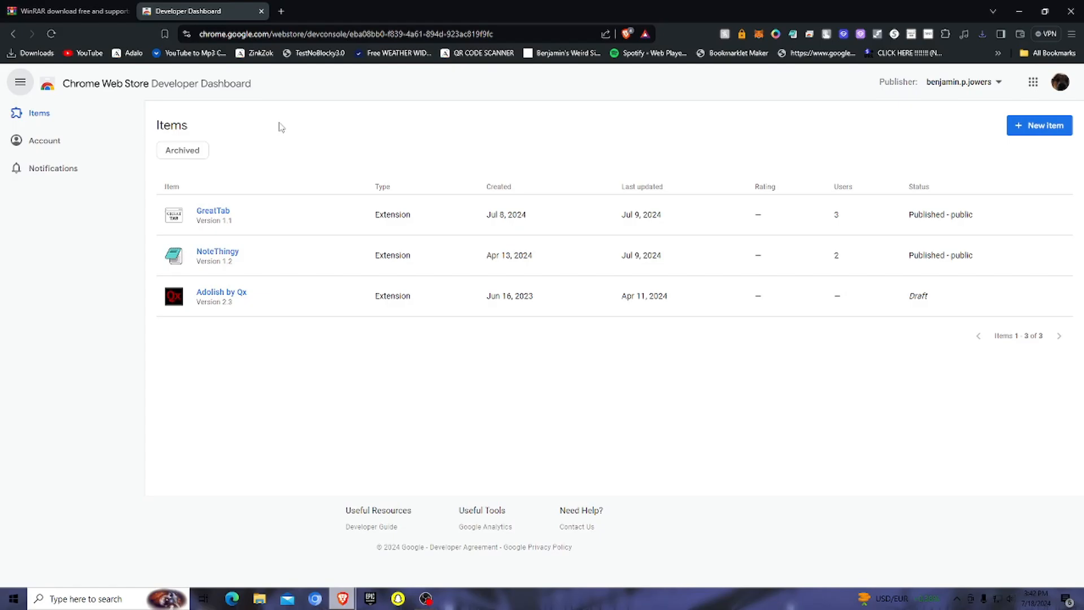
Shrink the browser window and minimize it to reach the desktop
double_click(413, 15)
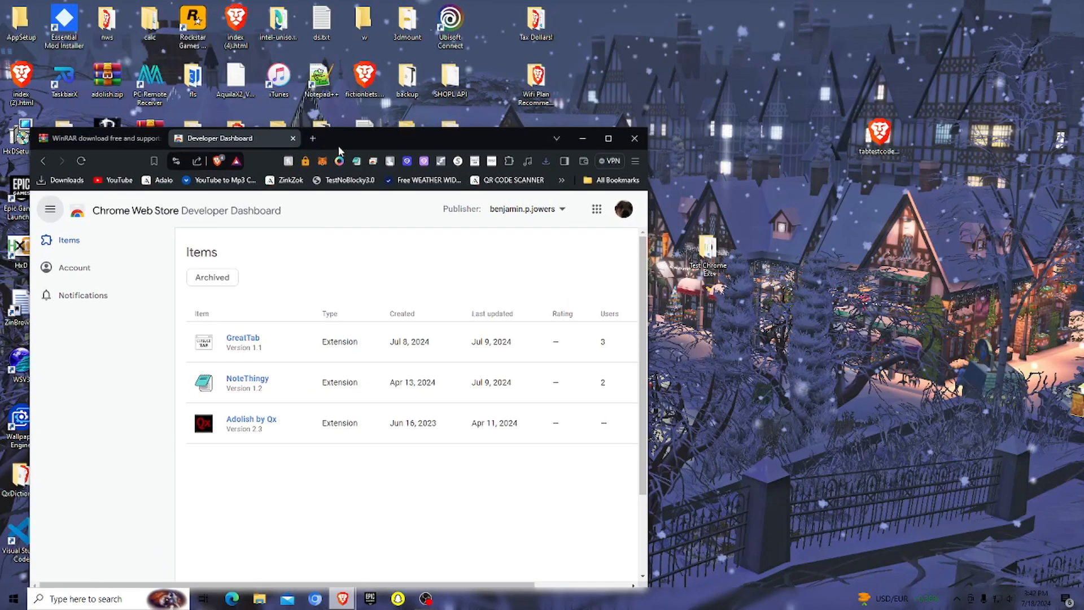
left_click(587, 138)
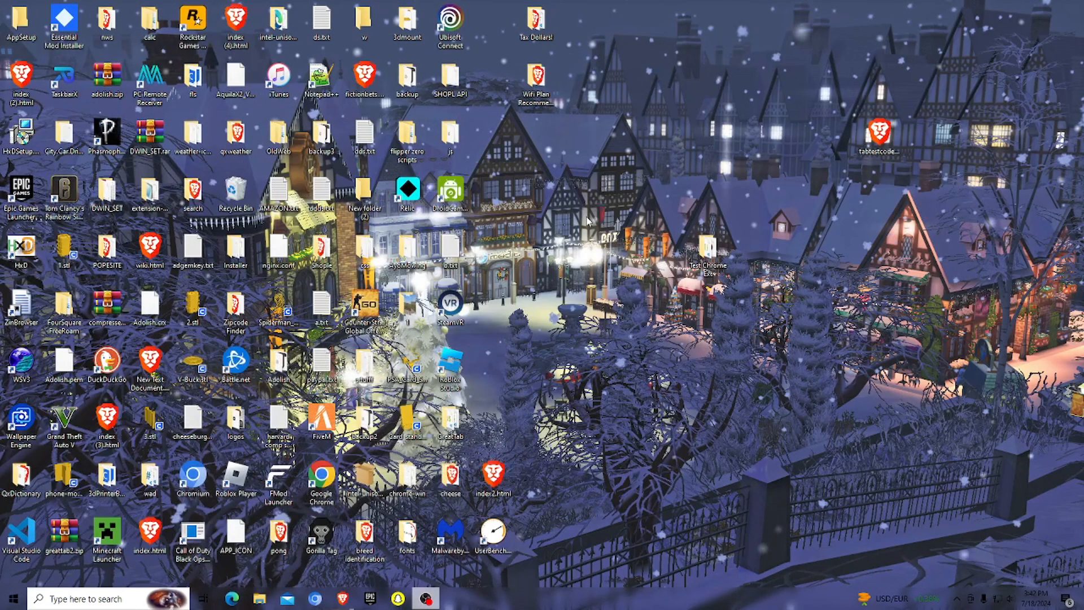
right_click(631, 391)
mouse_move(725, 514)
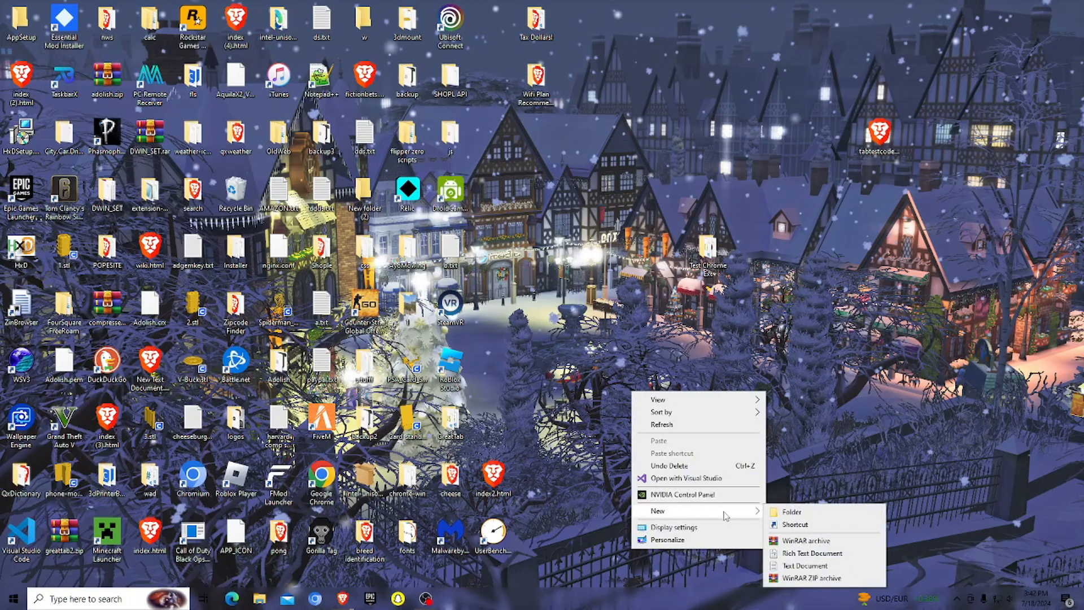
left_click(711, 382)
Create a new WinRAR ZIP archive on the desktop and name it test.zip
right_click(712, 382)
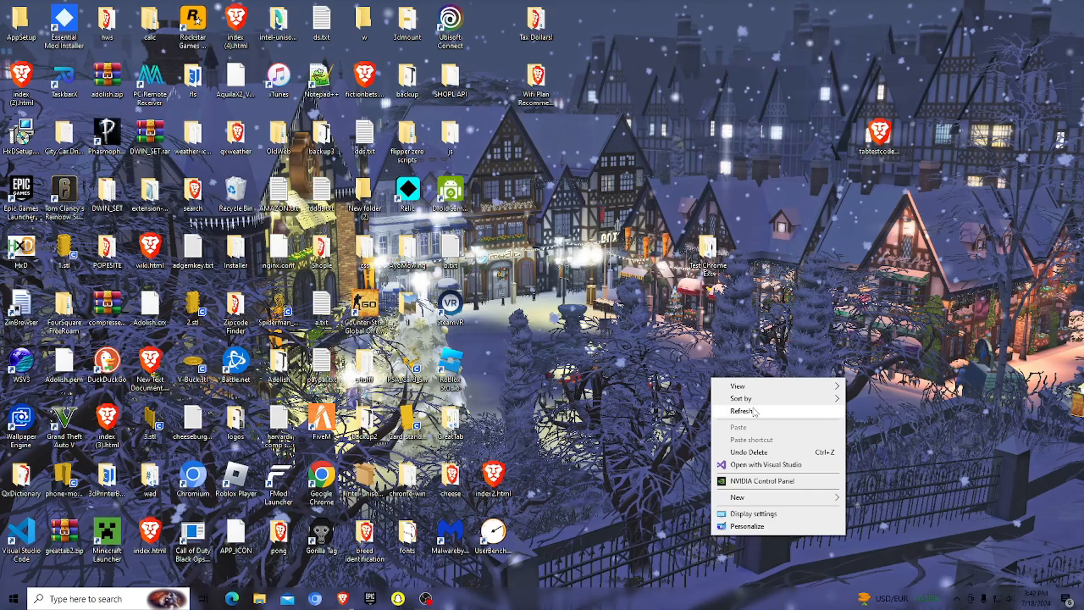
mouse_move(818, 498)
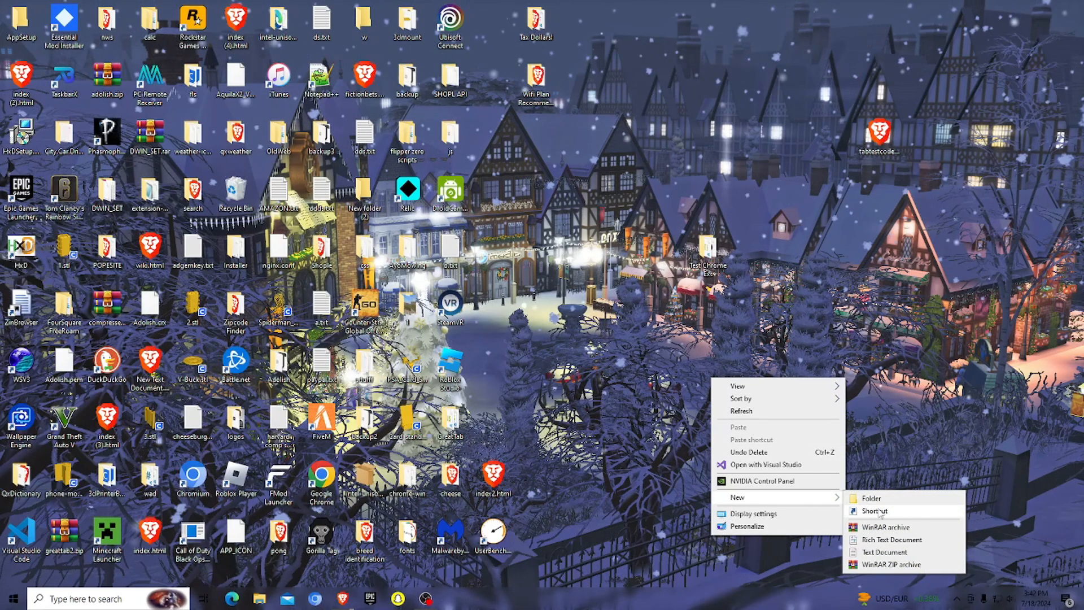
left_click(881, 564)
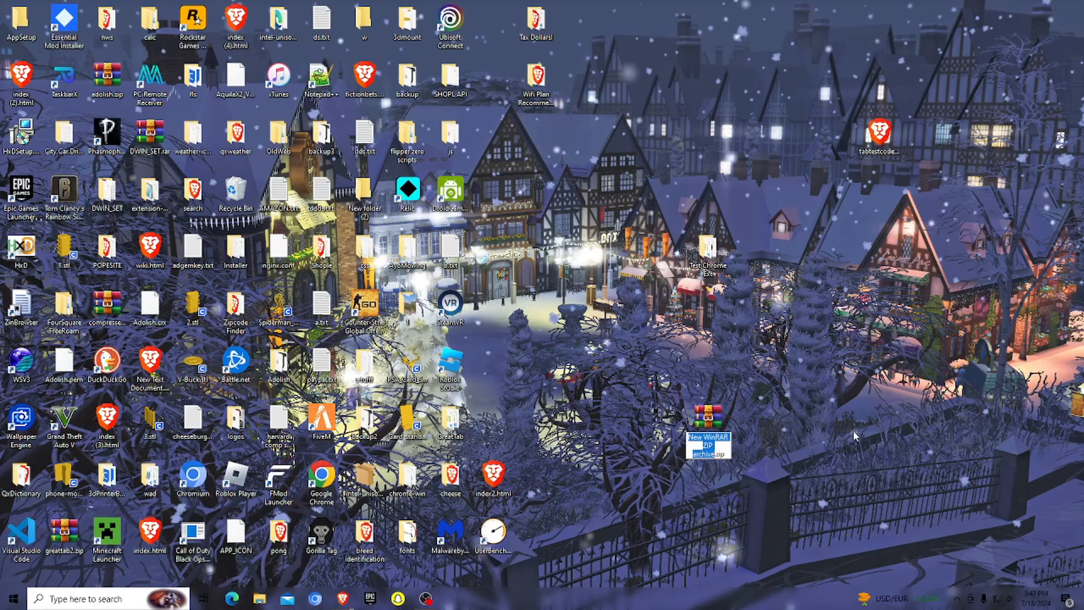
key("BackSpace")
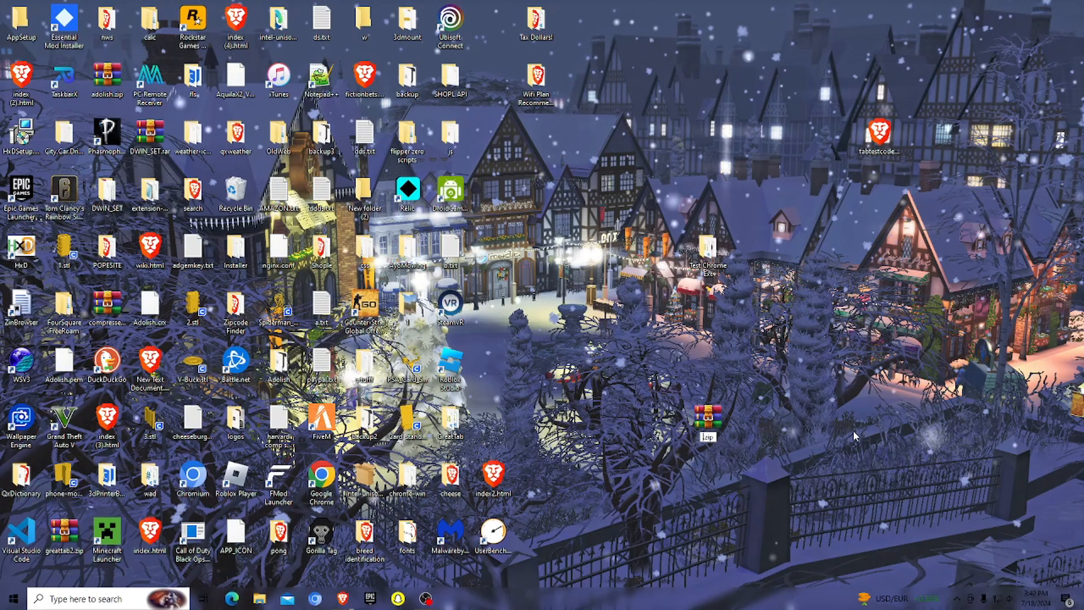
type("test")
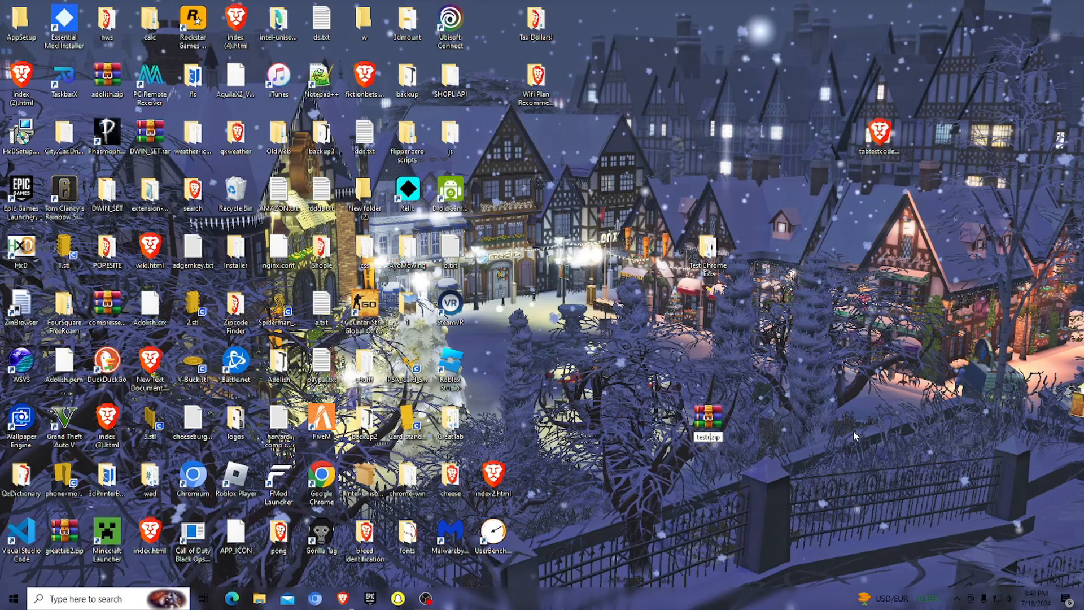
key("Return")
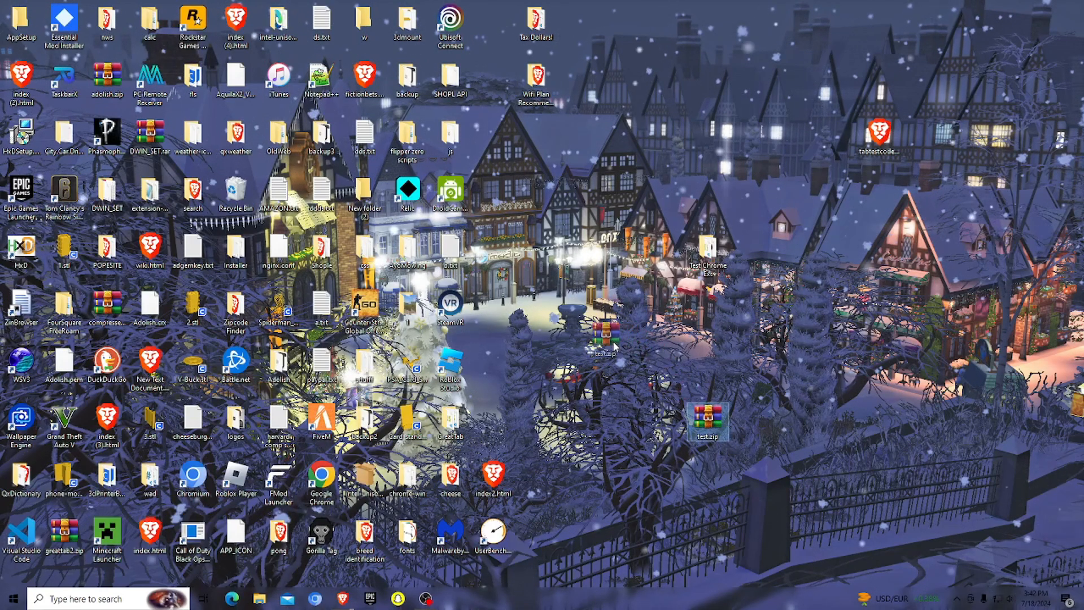
Reposition test.zip on the desktop, open it in WinRAR past the purchase notice, and move its window away from the Test Chrome Ext folder
left_click_drag(721, 430, 541, 375)
double_click(538, 364)
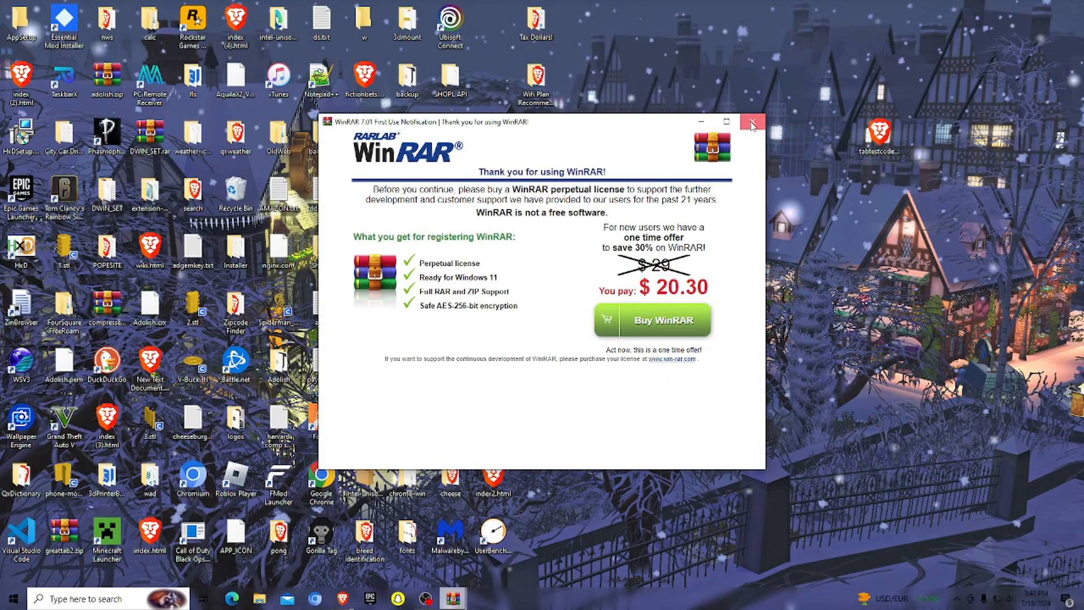
left_click(751, 122)
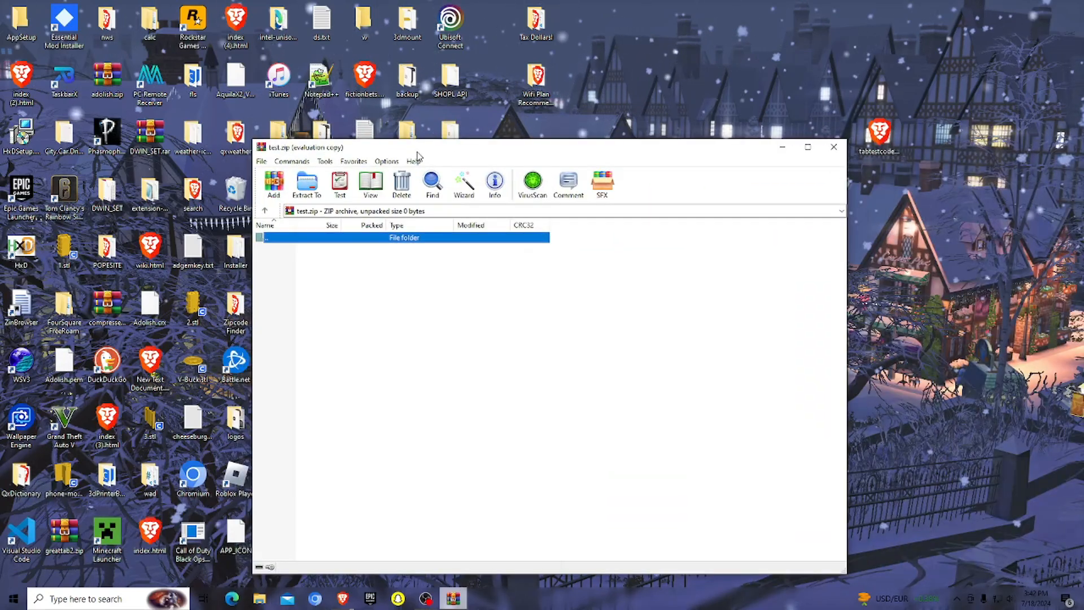
left_click_drag(417, 155, 214, 91)
left_click_drag(671, 207, 725, 277)
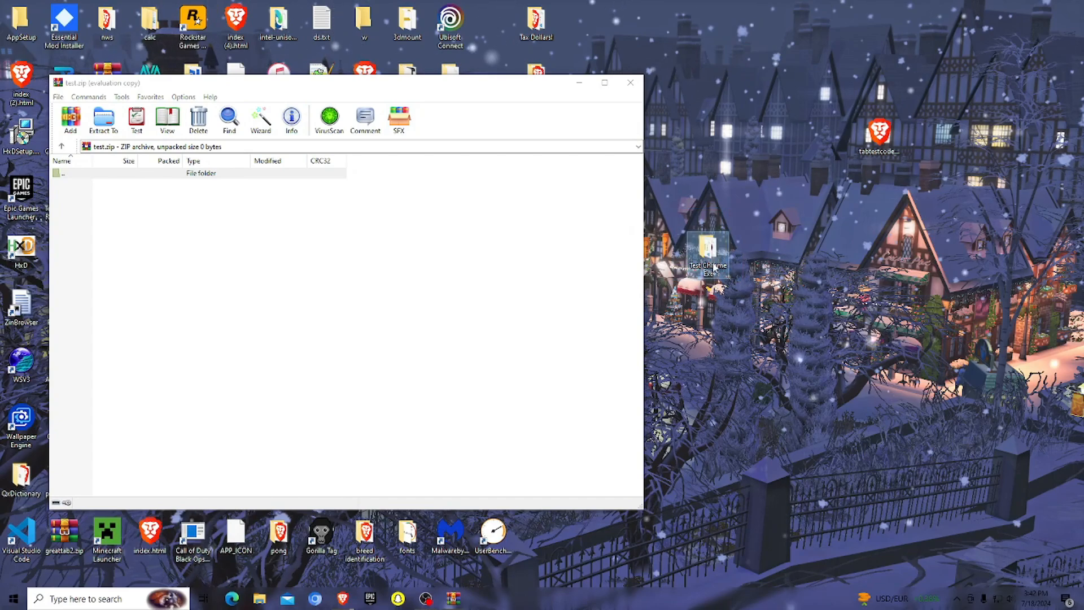
double_click(711, 257)
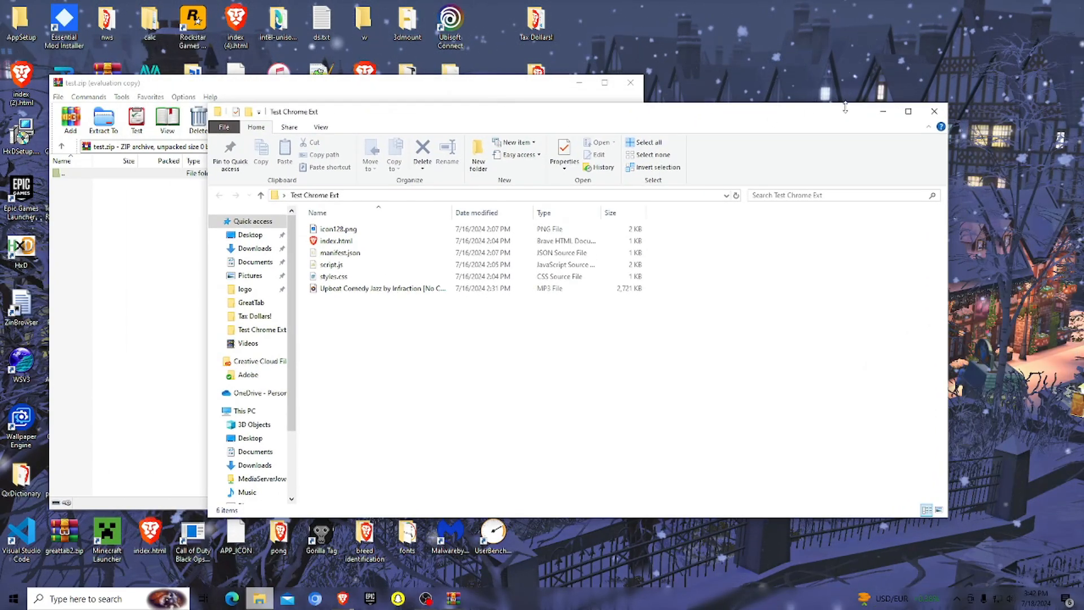
left_click(933, 111)
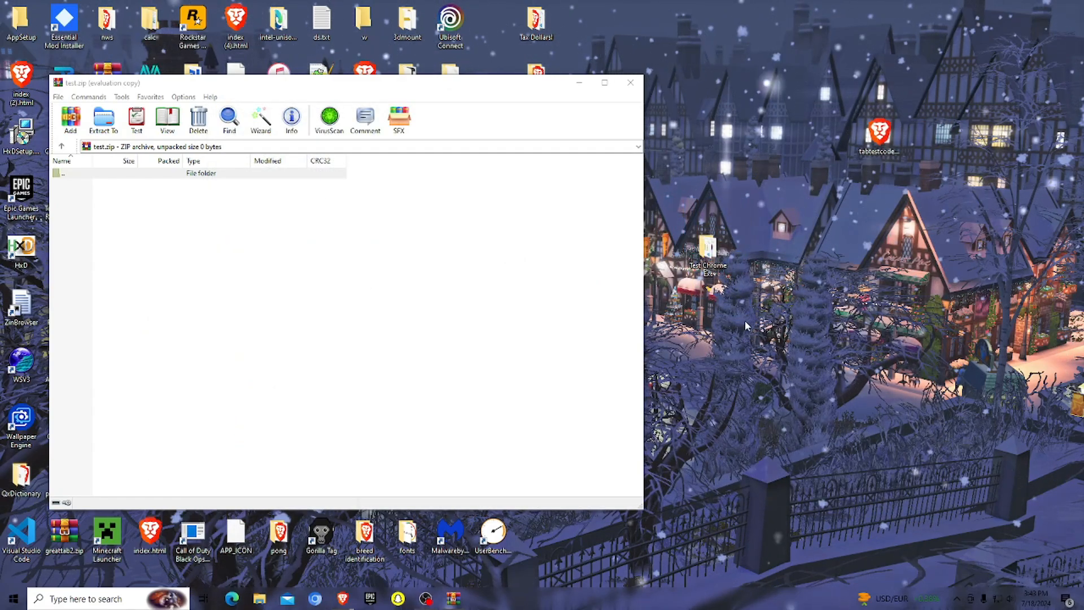
Add all files from the Test Chrome Ext folder to test.zip with the default archive parameters
double_click(707, 254)
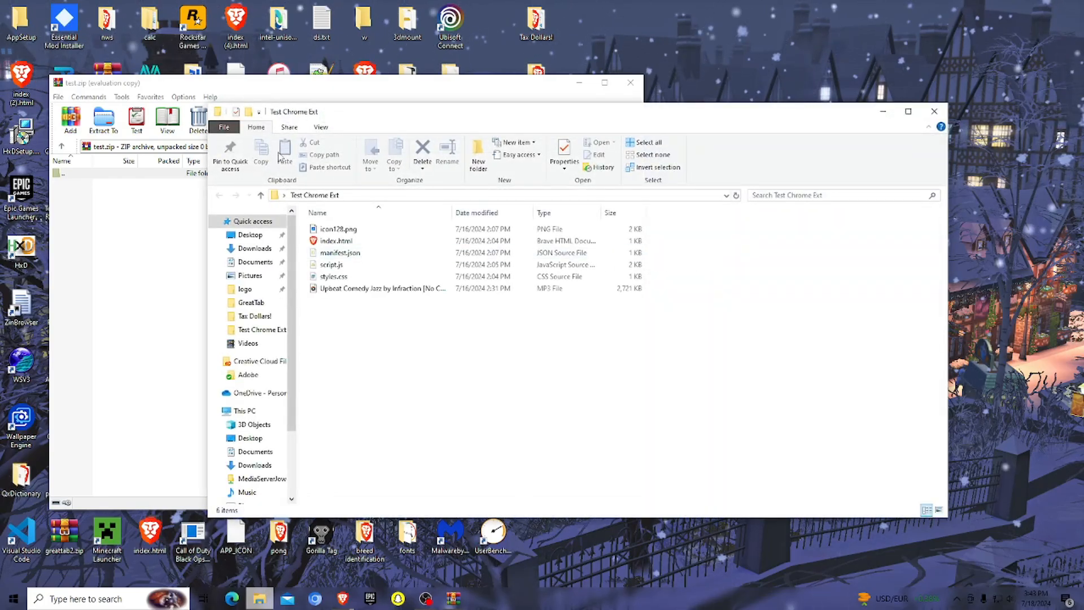
left_click_drag(307, 119, 487, 217)
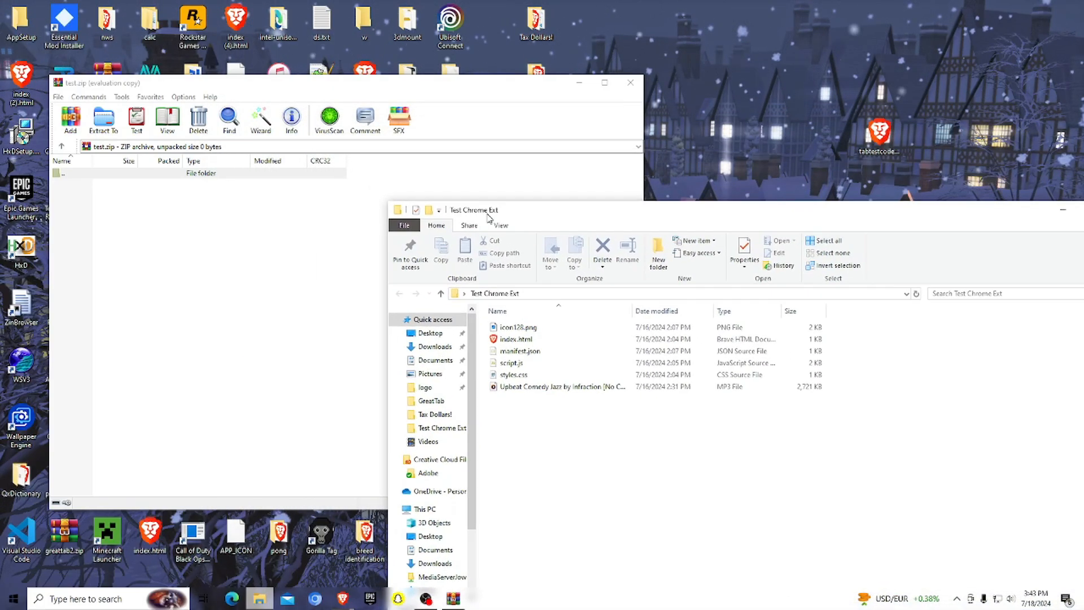
left_click_drag(533, 426, 505, 327)
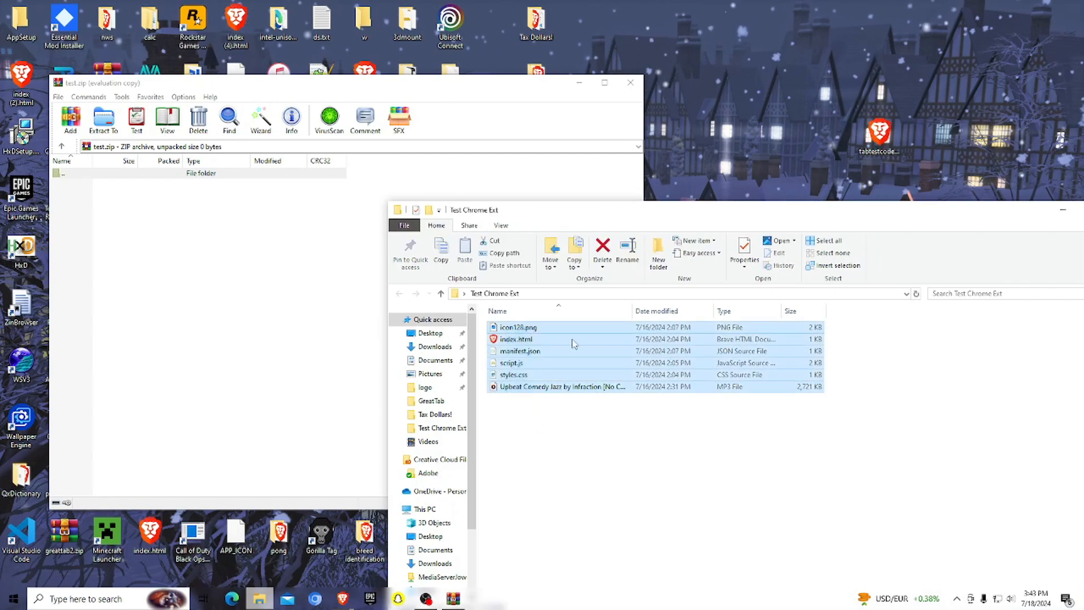
left_click_drag(551, 362, 201, 295)
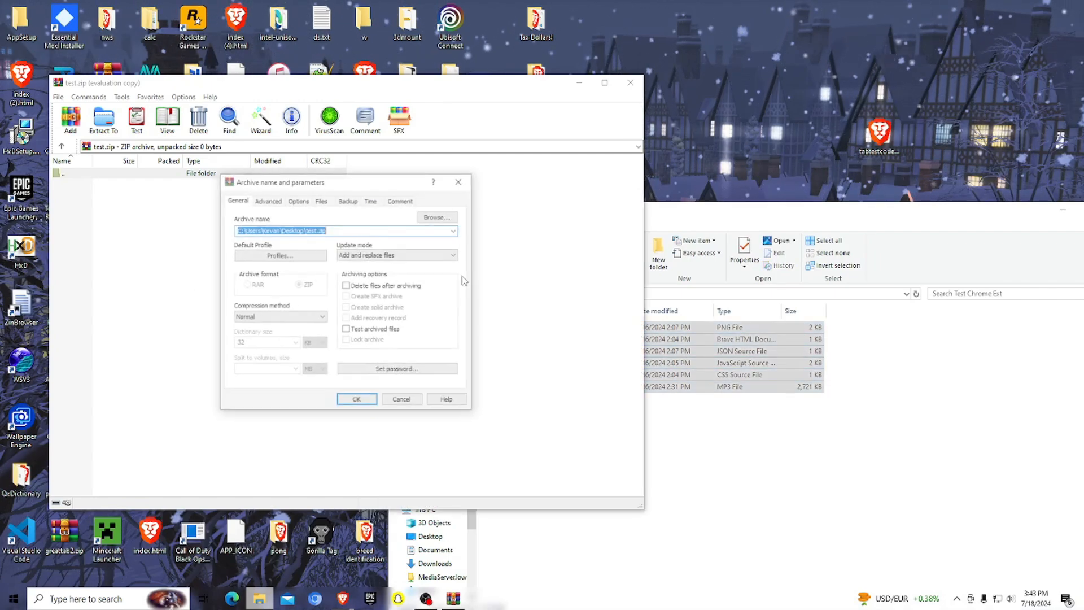
left_click(357, 402)
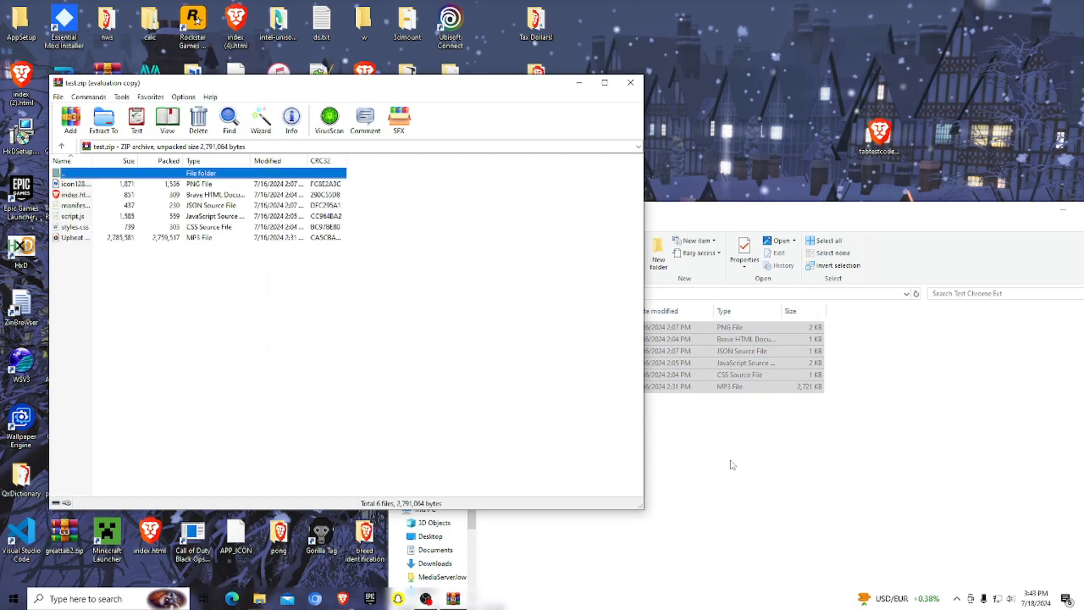
Close the Test Chrome Ext and test.zip windows and move test.zip directly below the Wifi Plan file on the desktop
left_click(800, 479)
left_click_drag(872, 211, 638, 206)
left_click(879, 205)
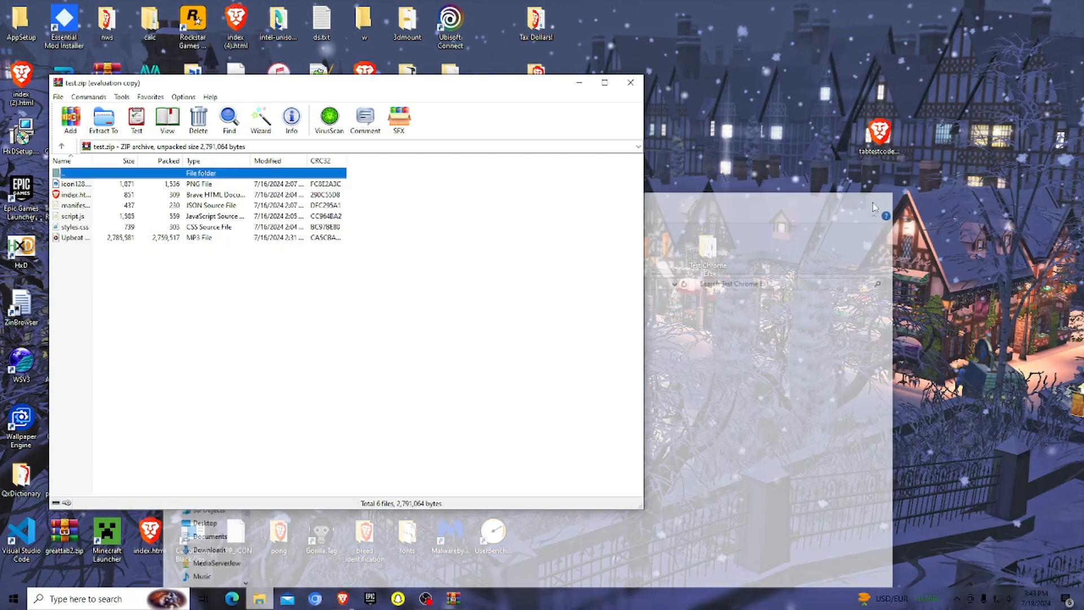
left_click(631, 83)
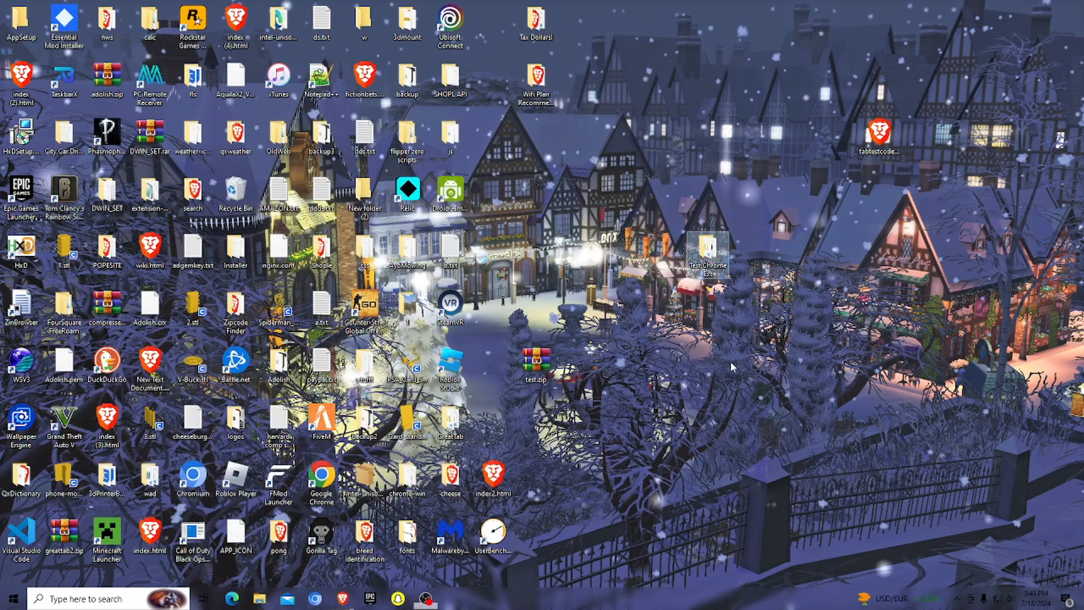
left_click_drag(537, 371, 537, 146)
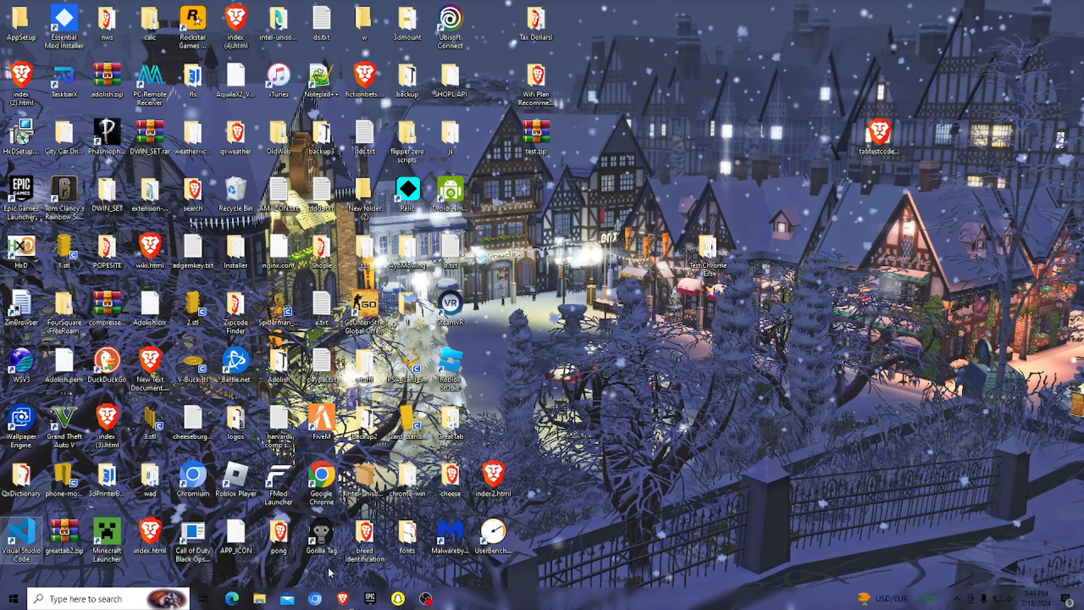
Switch to the Chrome Web Store Developer Dashboard and upload test.zip from the desktop as a new item
mouse_move(342, 597)
left_click(377, 560)
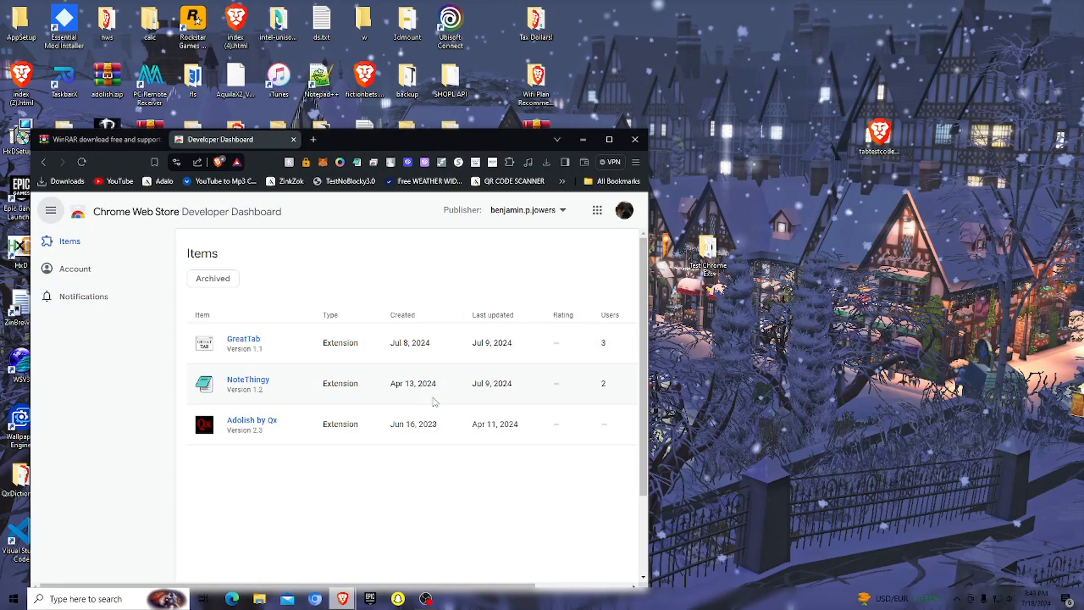
left_click(608, 142)
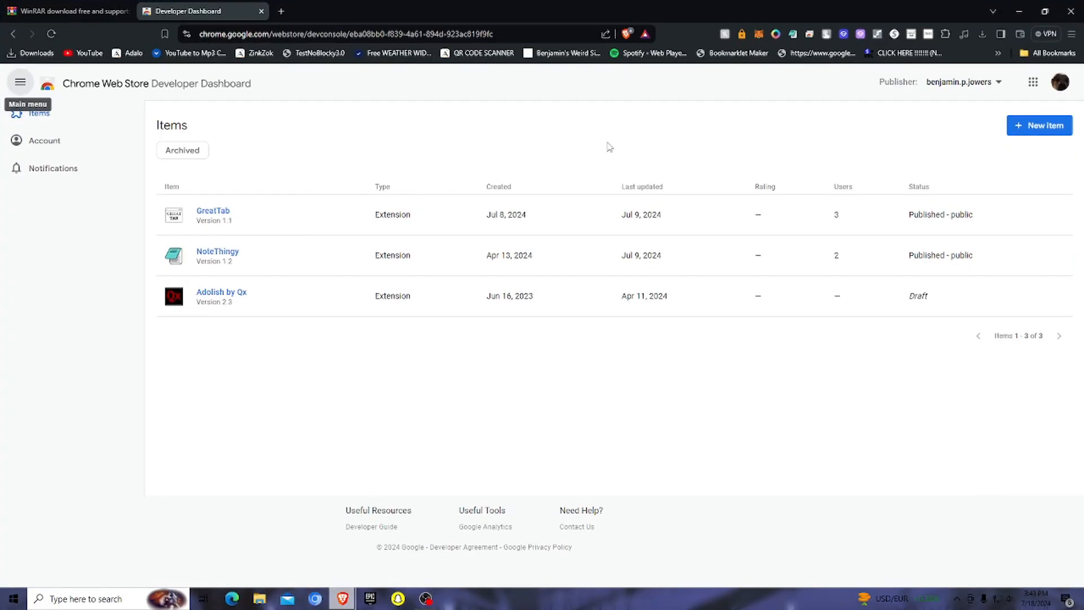
left_click(1037, 126)
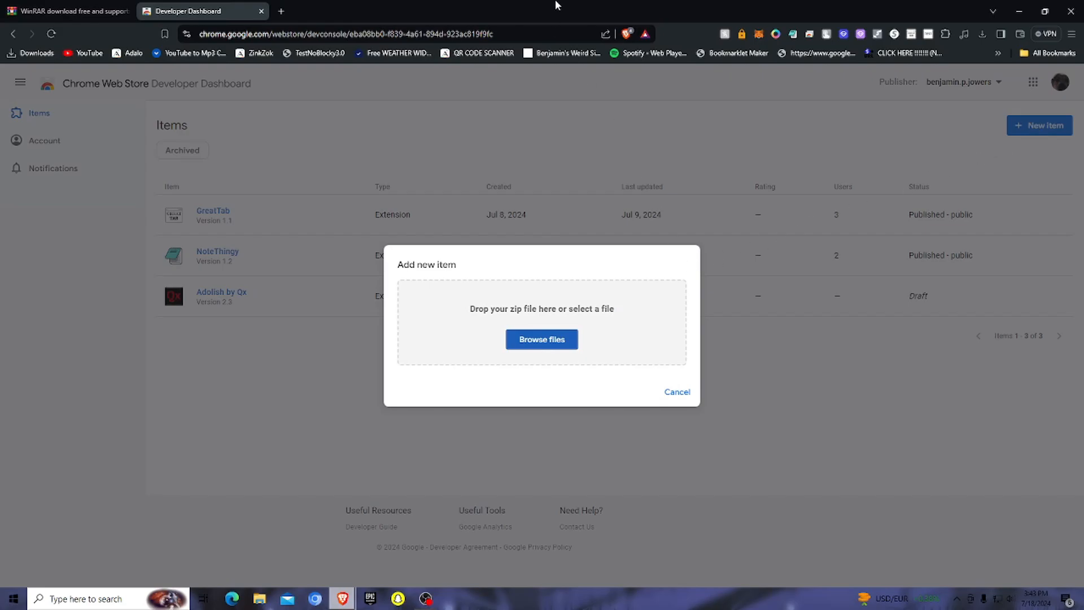
left_click_drag(624, 7, 516, 166)
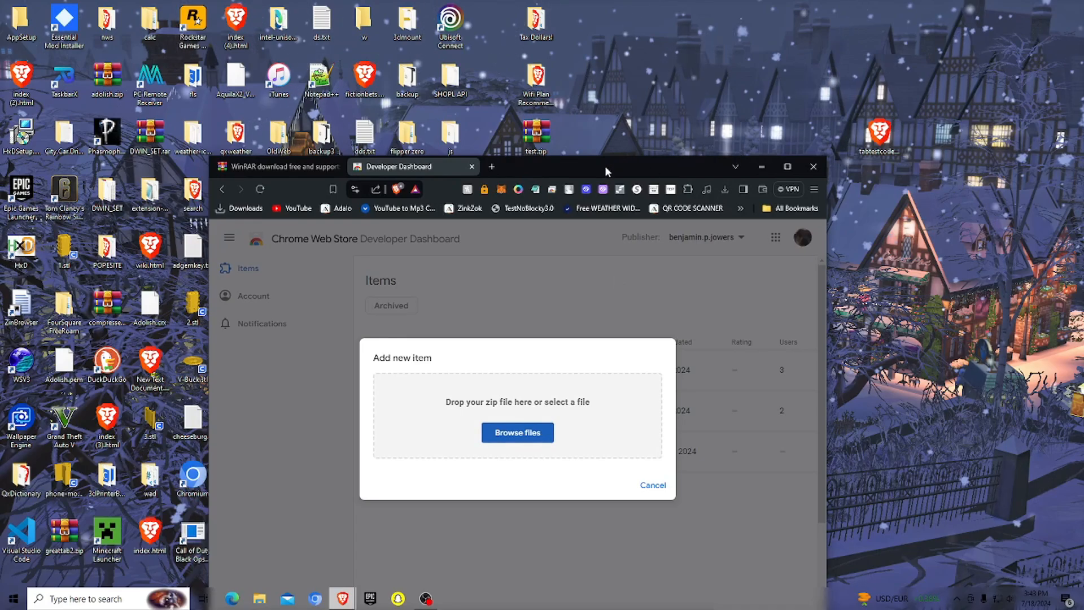
left_click_drag(605, 169, 645, 181)
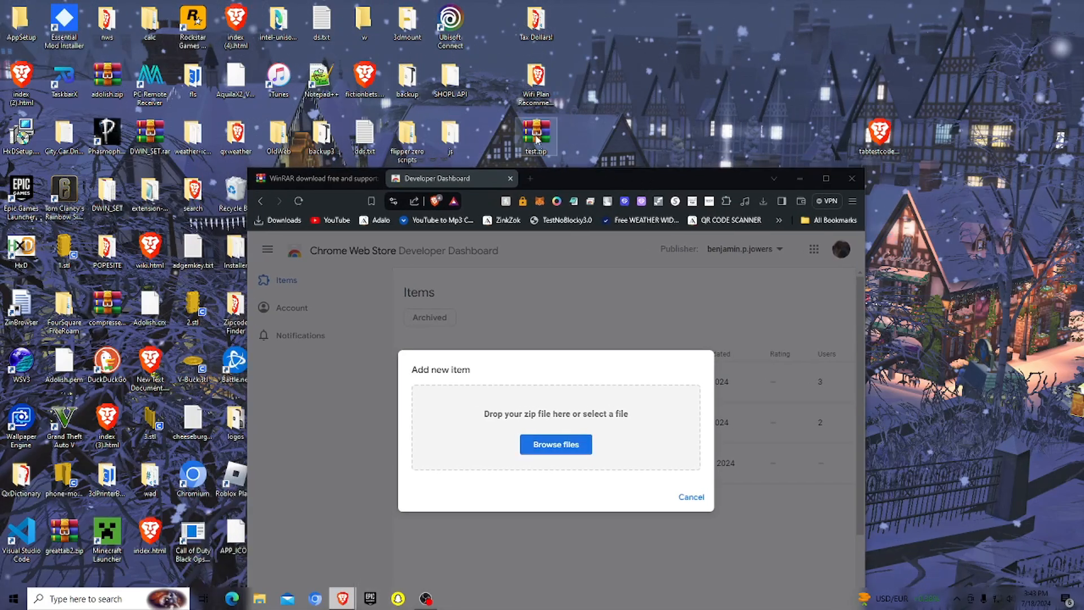
left_click_drag(536, 135, 564, 428)
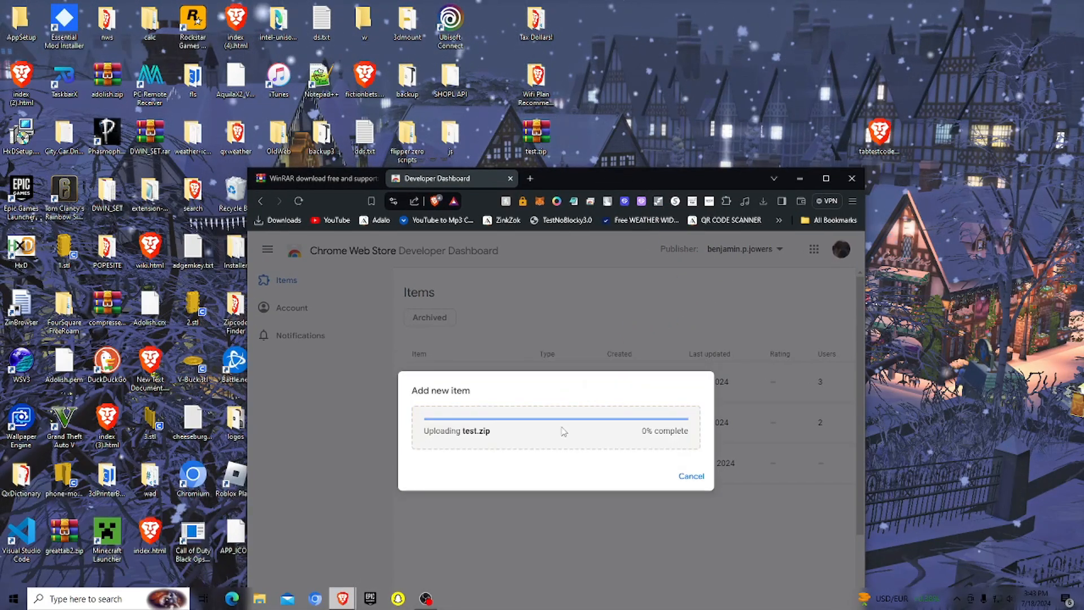
left_click(825, 179)
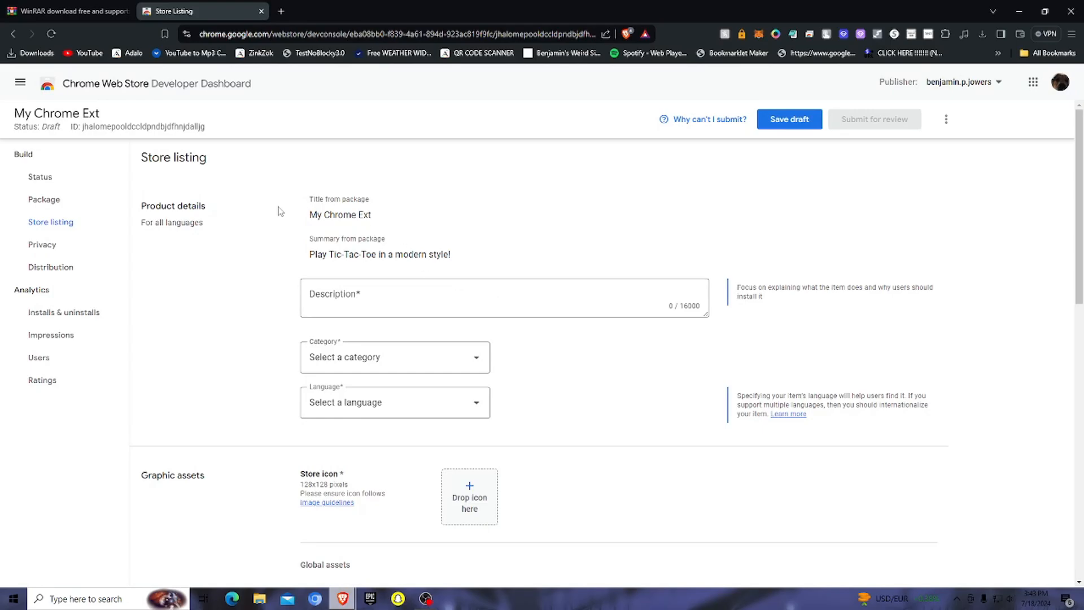
Fill in the product details with the description "A fun tic-tac-toe game", category Games and language English
left_click(358, 296)
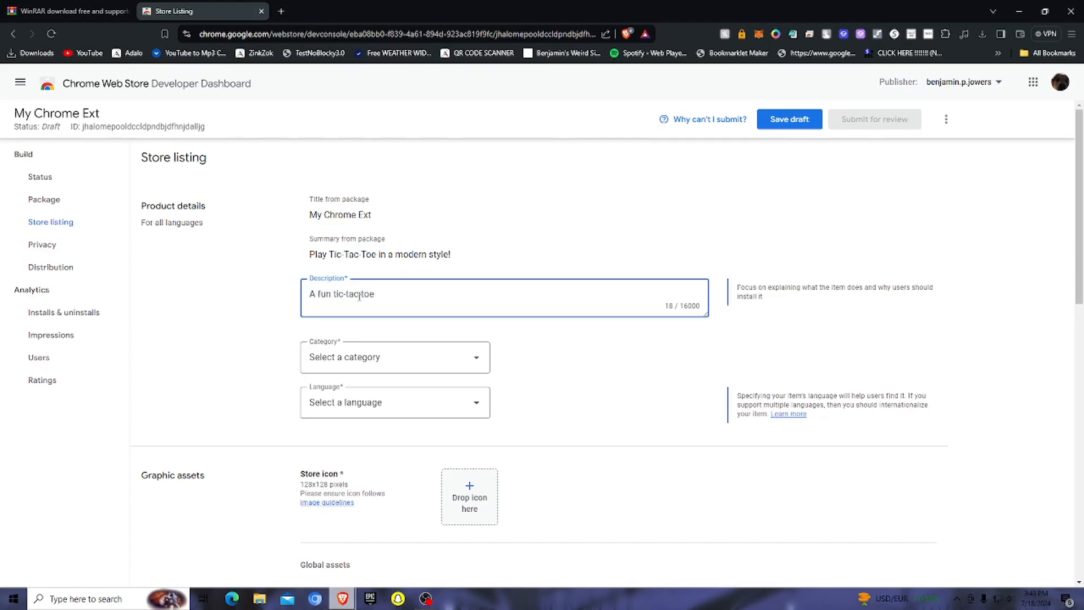
left_click(426, 361)
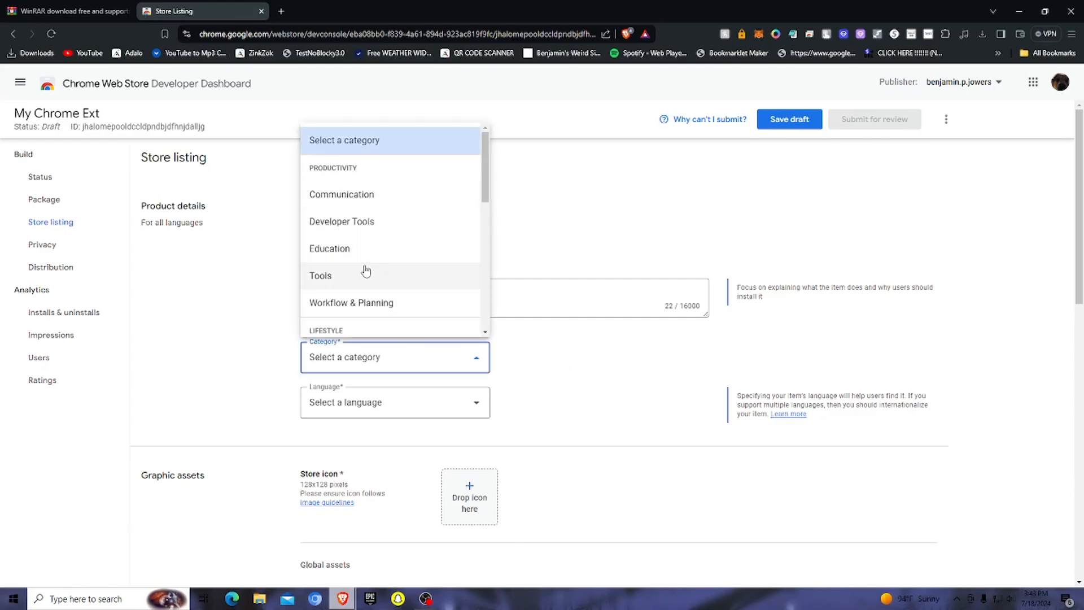
scroll(366, 259, "down", 3)
left_click(382, 249)
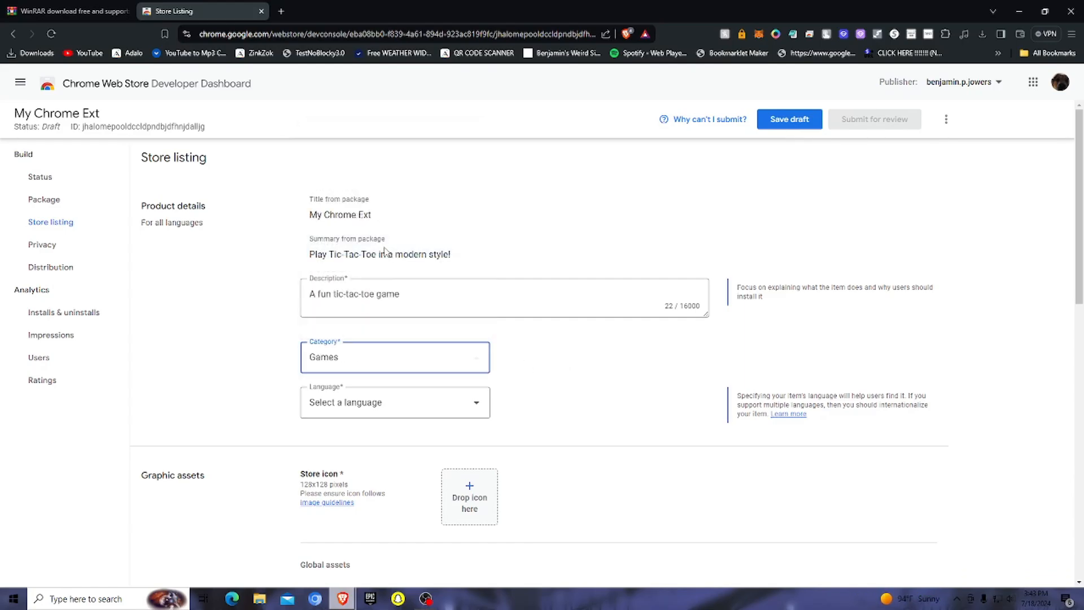
left_click(428, 416)
key("e")
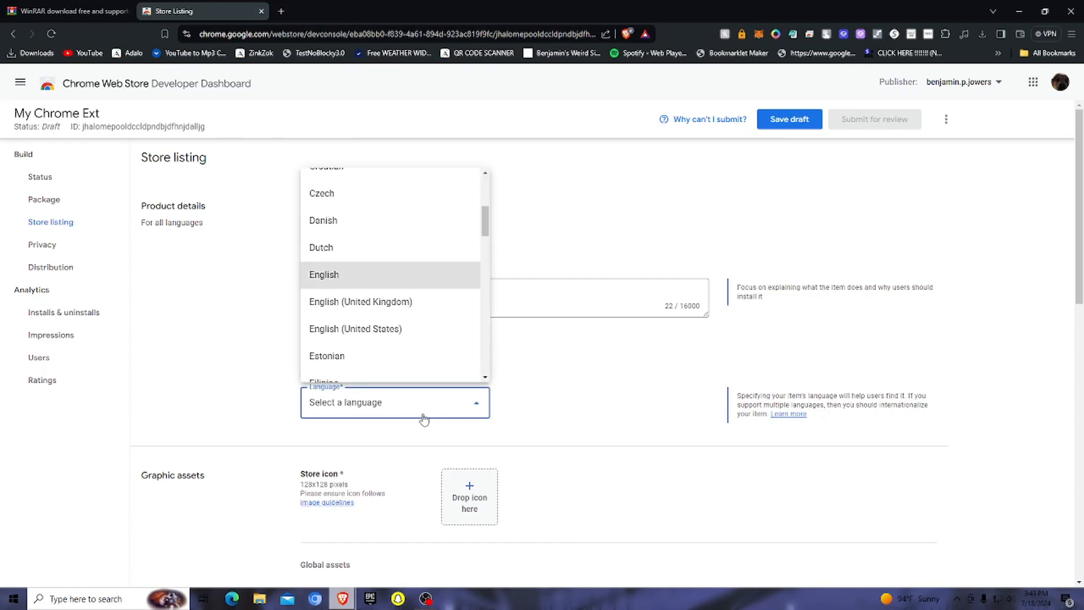
left_click(380, 276)
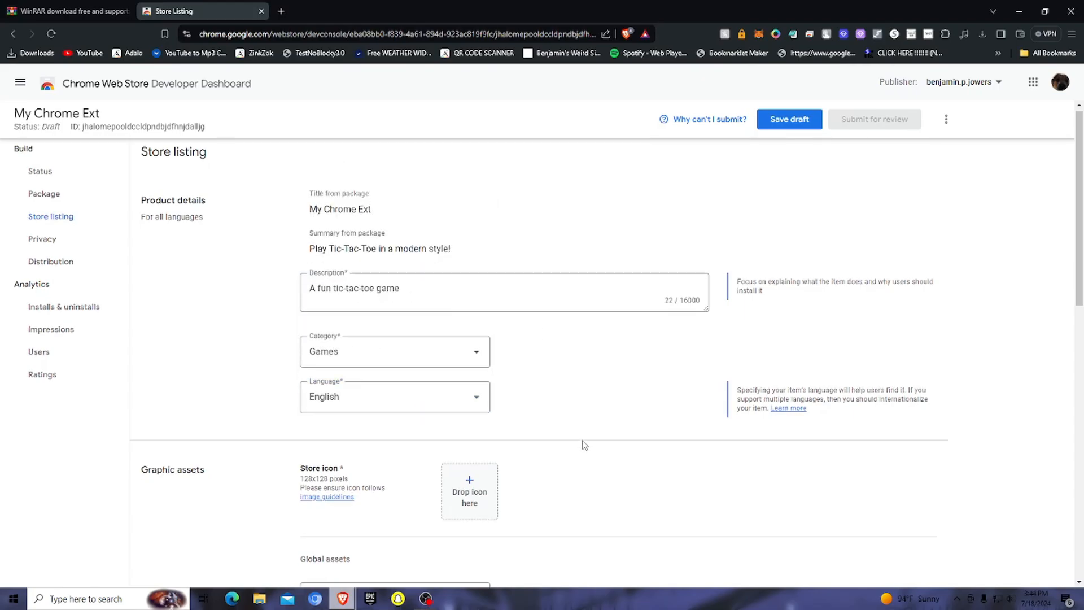
Bring the Store icon area into view, restore the browser to a smaller window and move it clear of the Test Chrome Ext folder
scroll(582, 440, "down", 4)
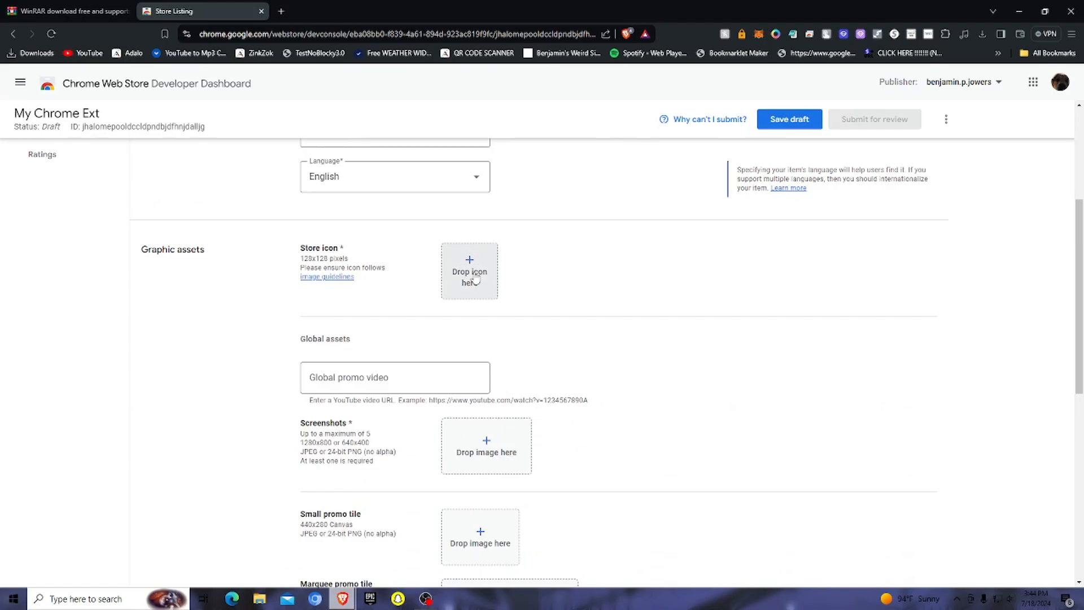
left_click_drag(505, 3, 553, 66)
left_click_drag(484, 328, 499, 340)
left_click(511, 339)
triple_click(513, 338)
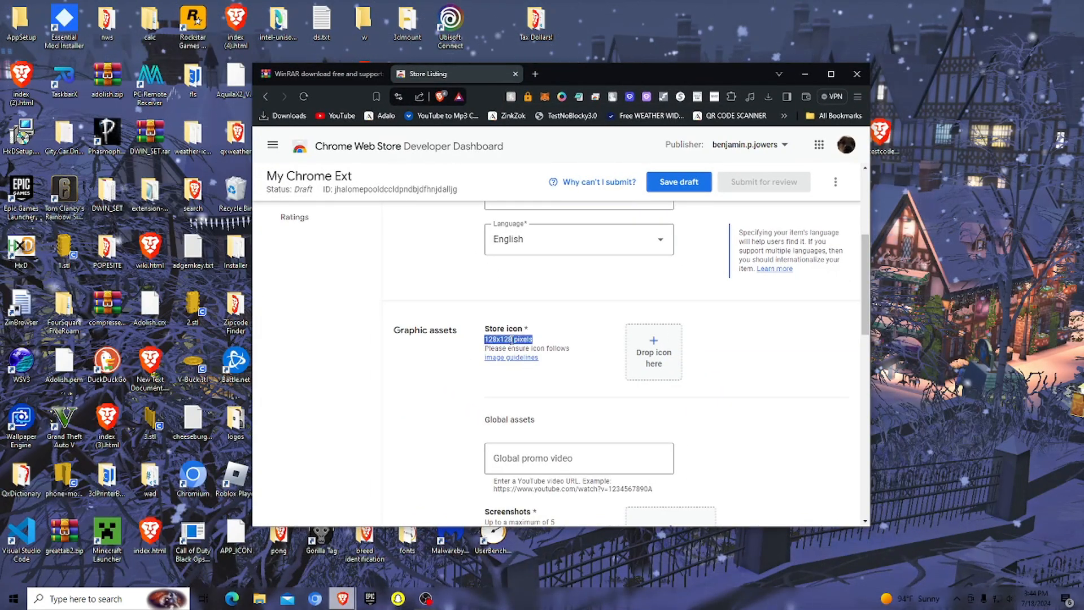
left_click(566, 342)
left_click_drag(630, 73, 379, 83)
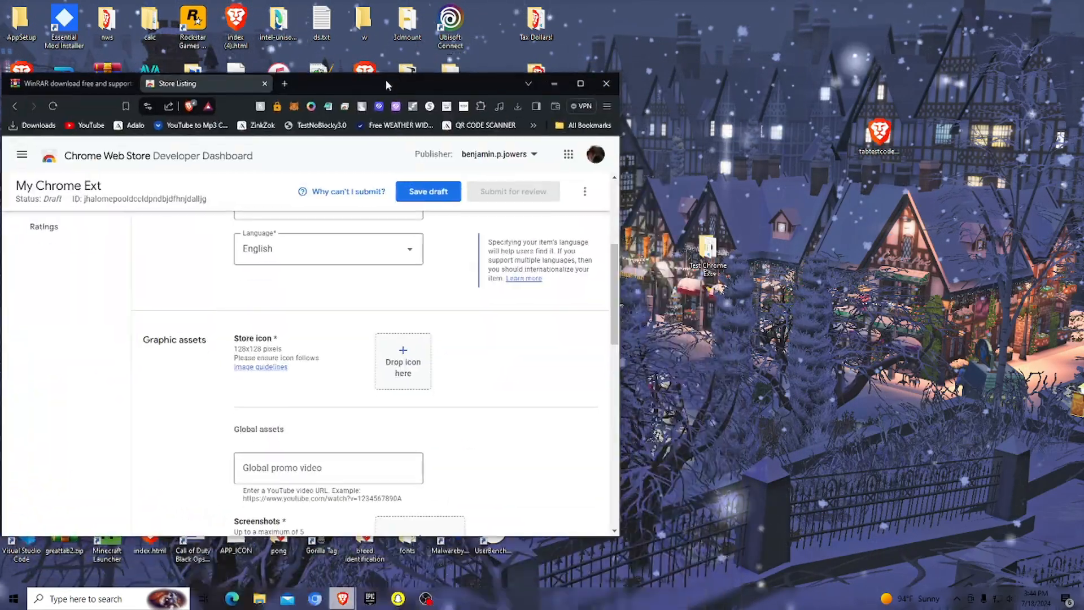
Preview icon128.png from the Test Chrome Ext folder, add it as the listing's store icon and maximize the browser window
left_click(718, 266)
double_click(718, 269)
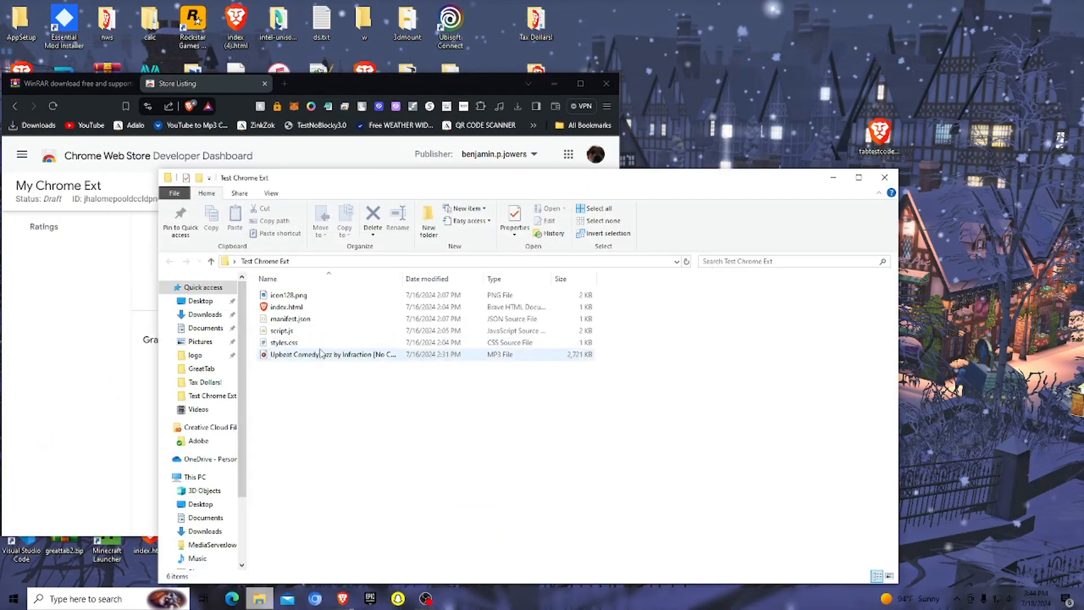
double_click(289, 295)
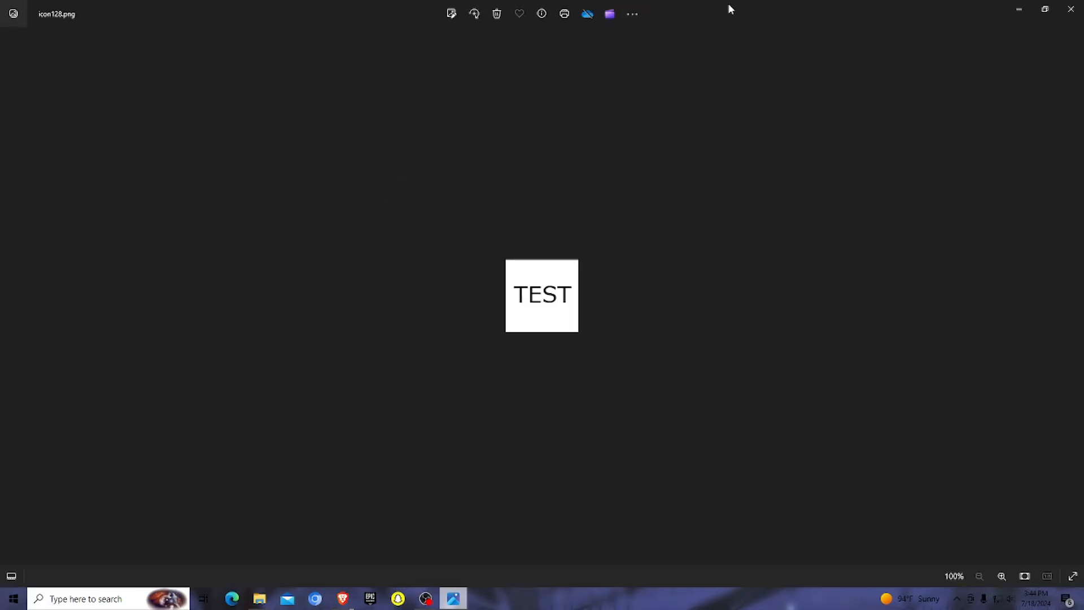
left_click(1069, 9)
left_click_drag(395, 176, 734, 239)
left_click_drag(610, 357, 405, 367)
left_click(580, 83)
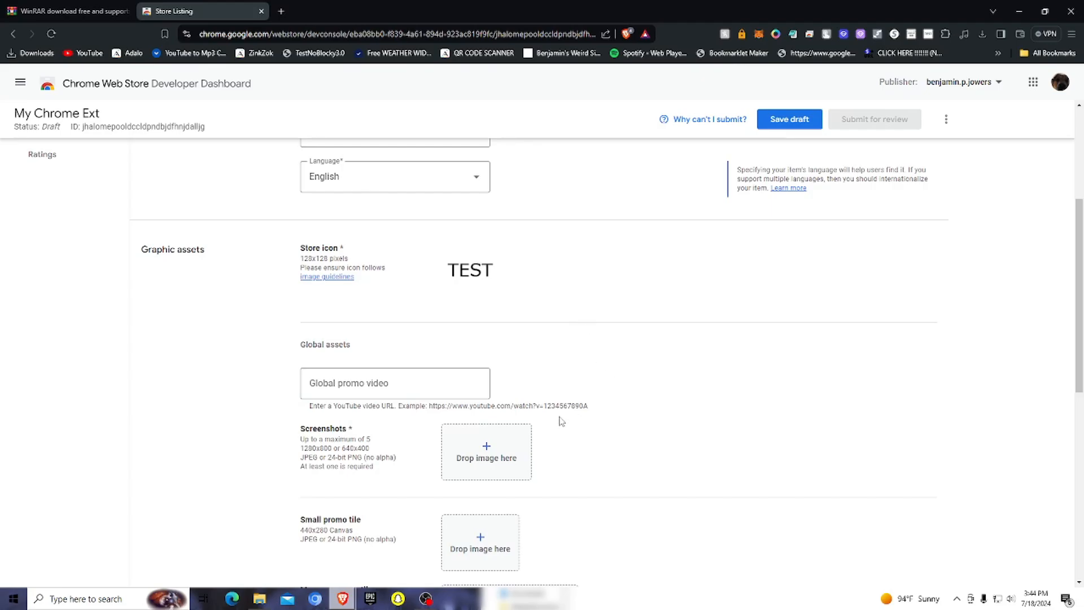
Open the Modern Tic-Tac-Toe extension popup and capture a rectangular snip of it for the listing's Screenshots section
scroll(543, 423, "down", 2)
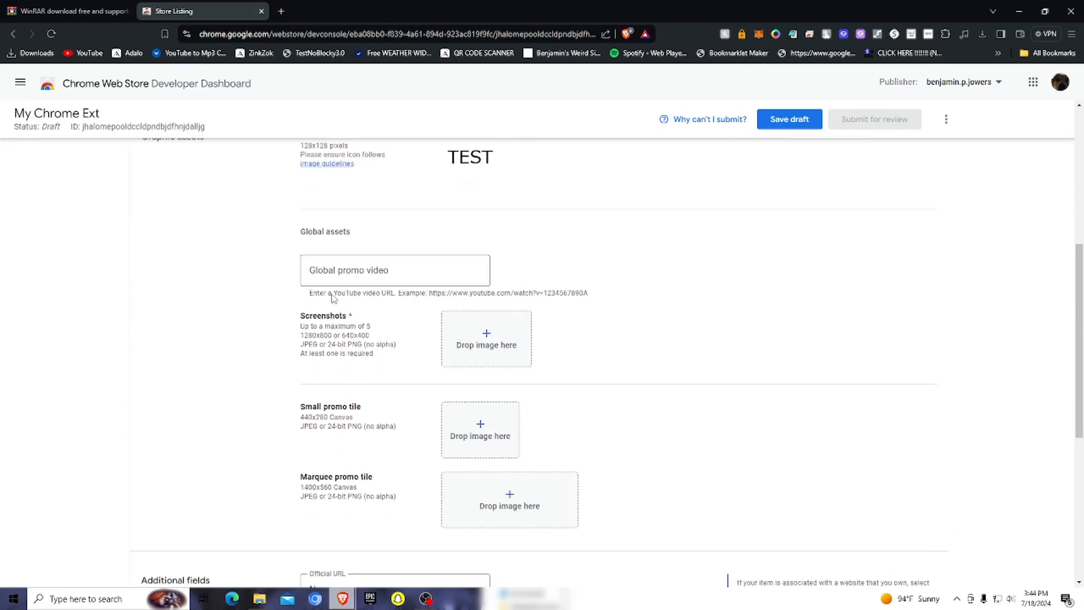
left_click(601, 300)
left_click_drag(309, 318, 300, 145)
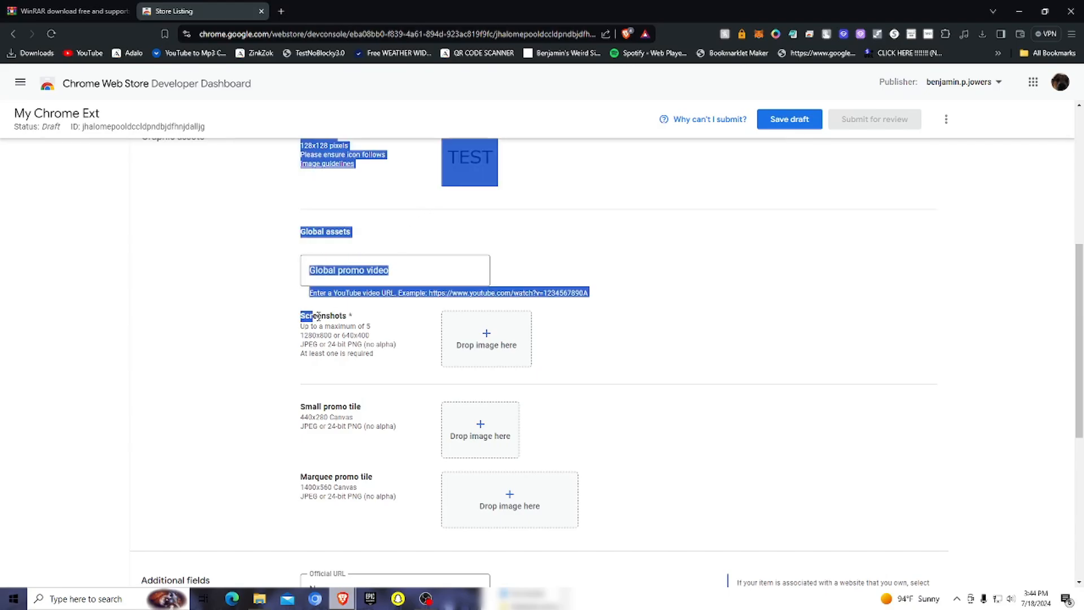
left_click(364, 319)
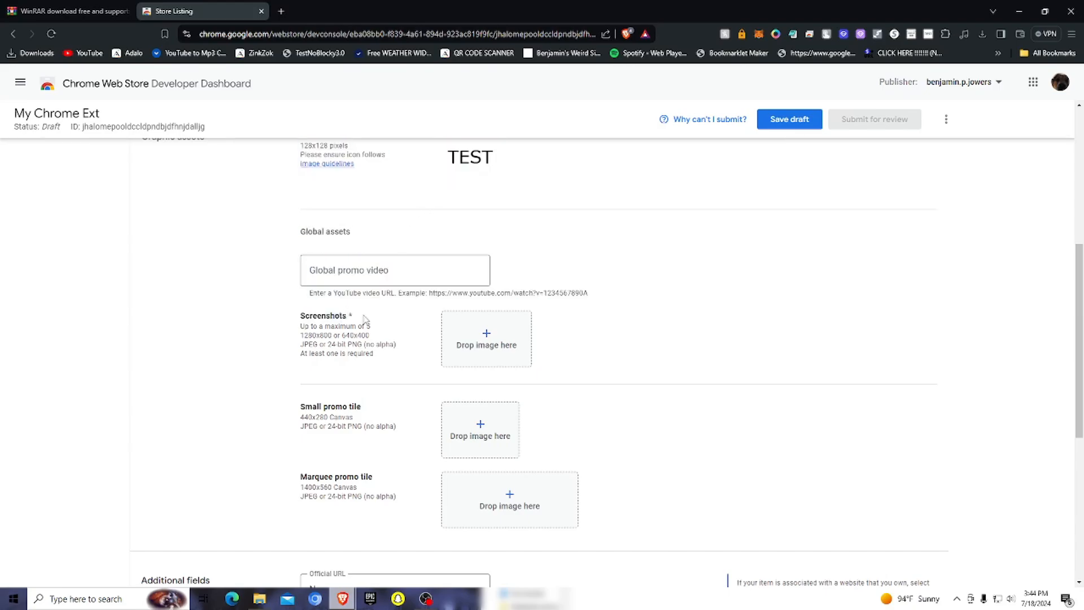
left_click(928, 35)
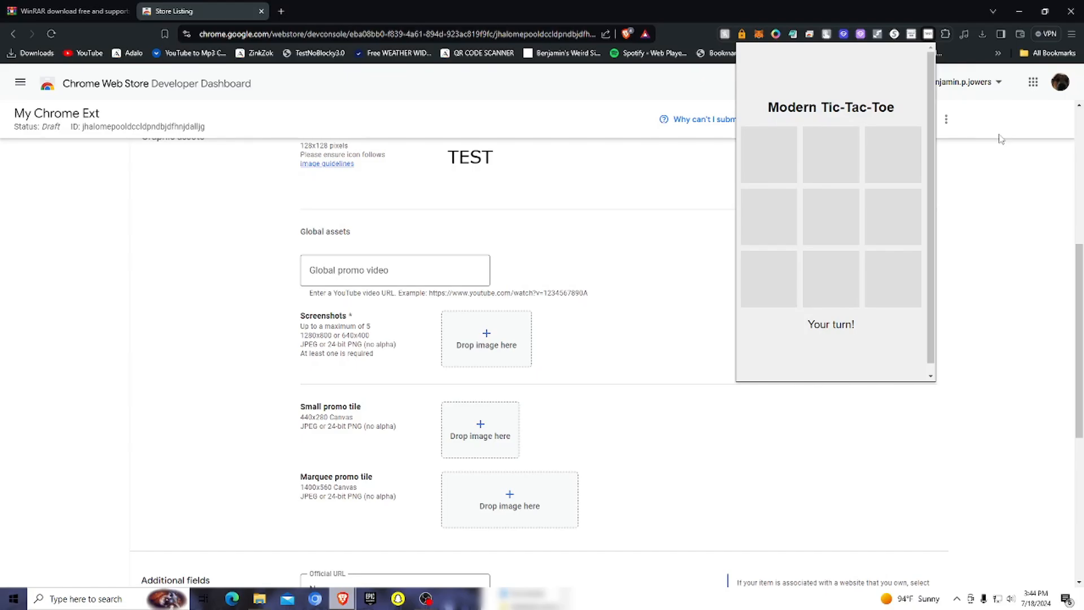
key("super+shift+s")
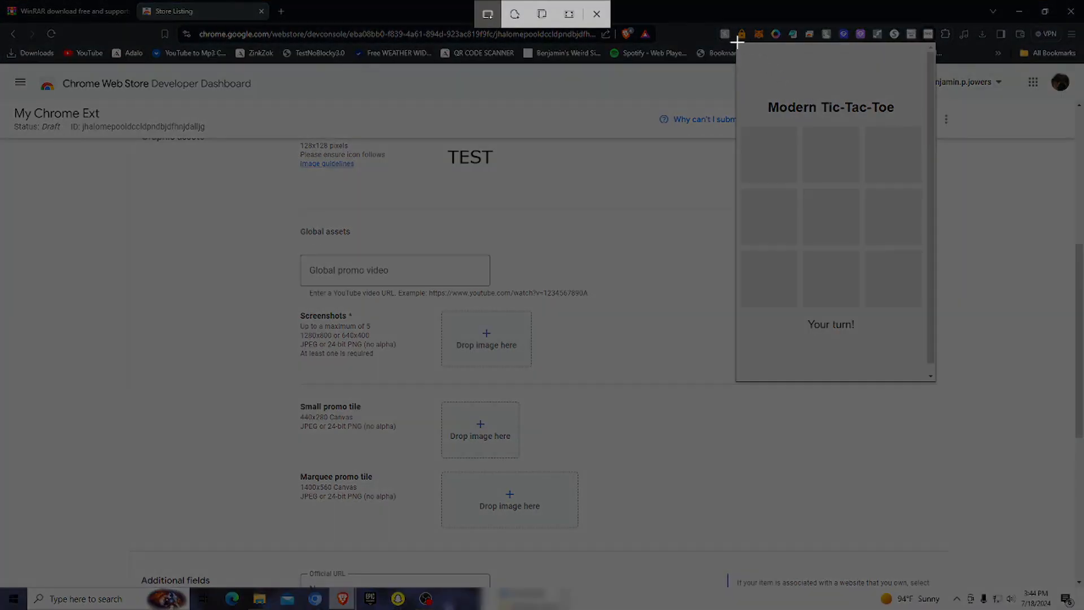
left_click_drag(736, 42, 935, 383)
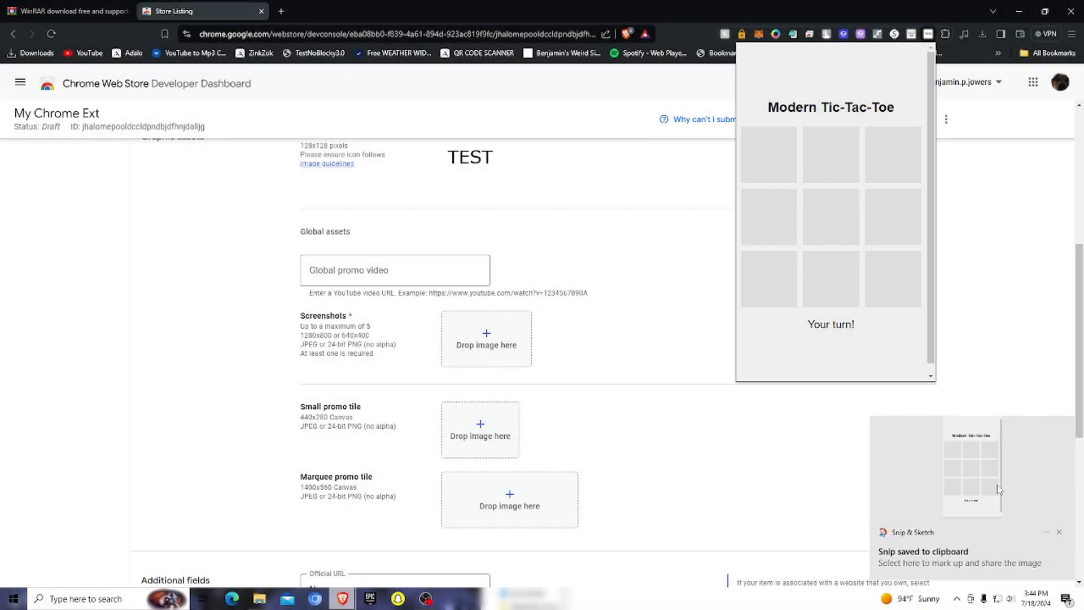
Save the snip to Downloads as Screenshot 2024-07-18 154451.png and minimize Snip & Sketch
left_click(998, 489)
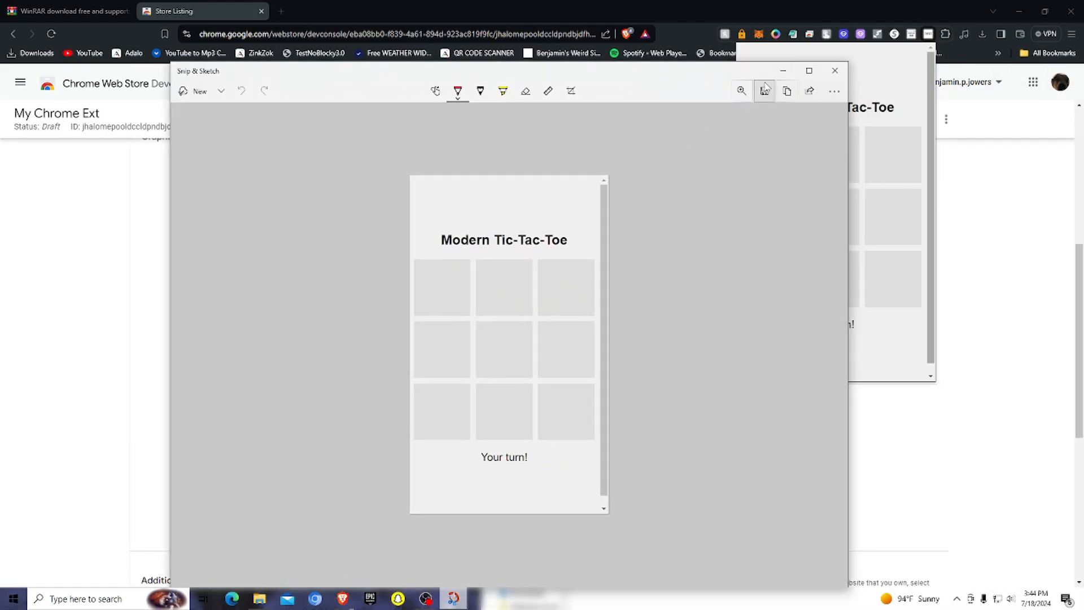
left_click(766, 91)
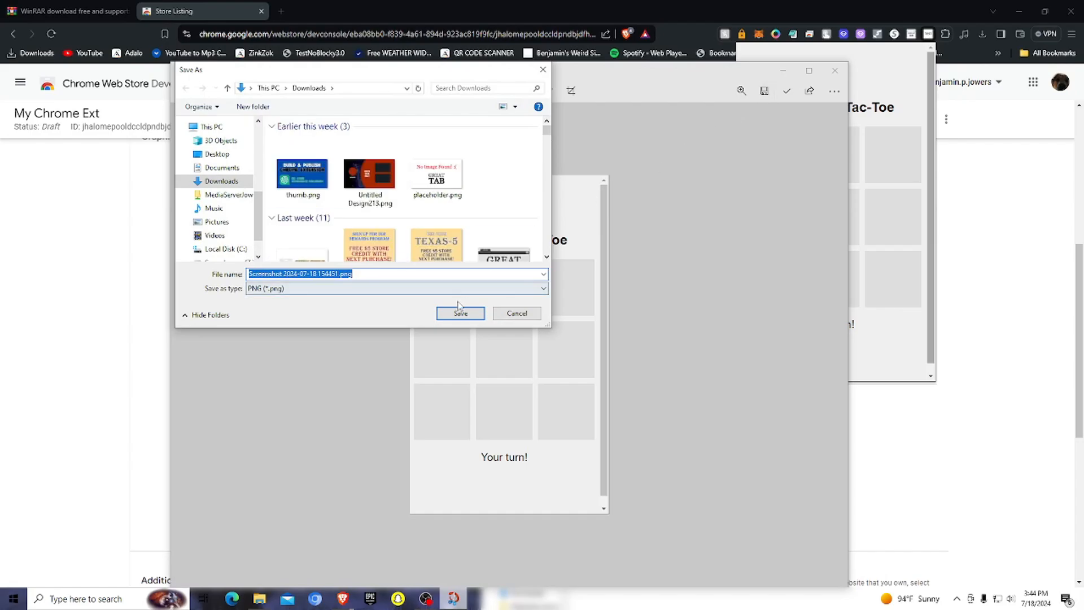
left_click(460, 314)
left_click(784, 71)
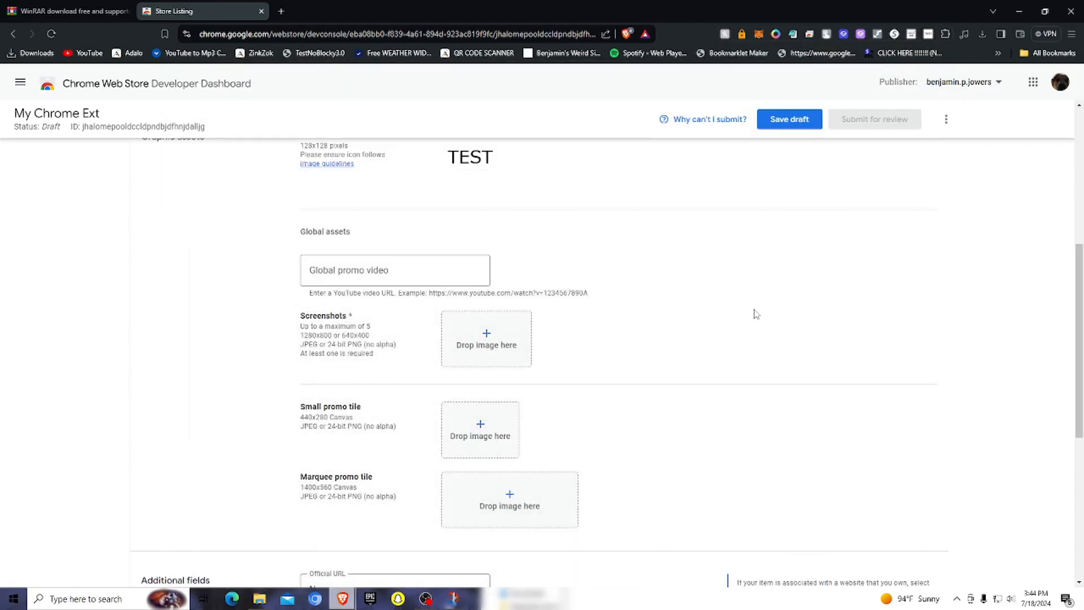
Try to upload Screenshot 2024-07-18 154451.png from Downloads as a listing screenshot
left_click(482, 352)
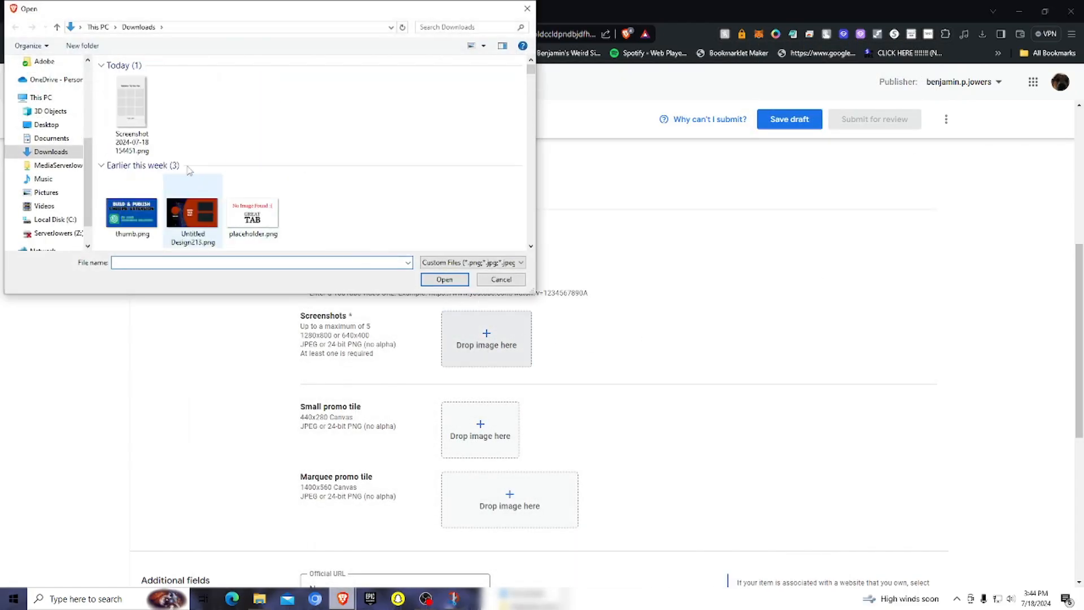
left_click(155, 120)
double_click(155, 119)
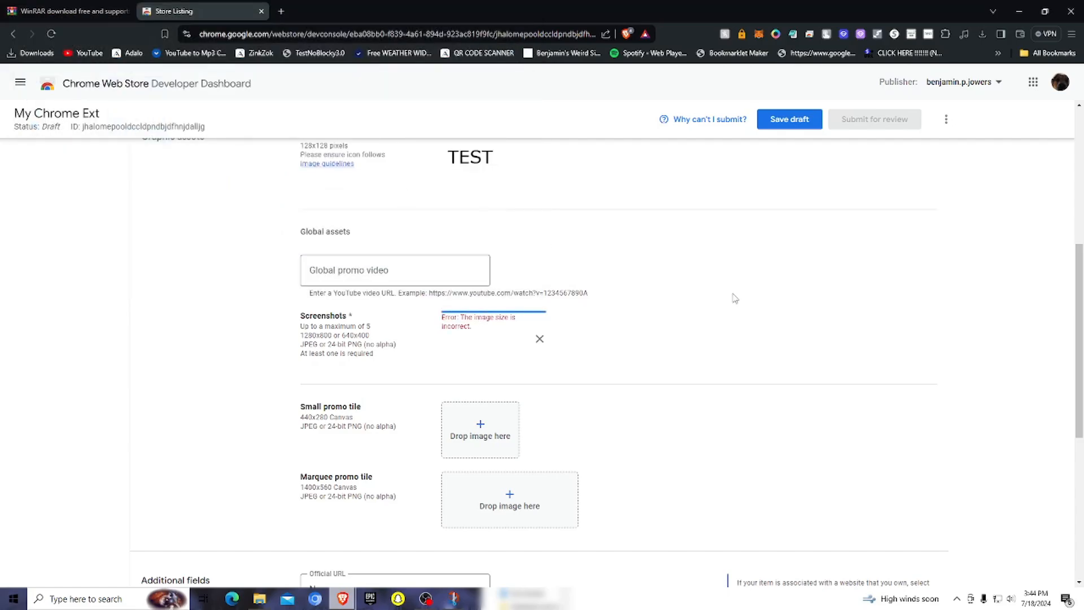
Check the required screenshot dimensions against the extension popup and remove the uploaded image from the Screenshots section
left_click_drag(460, 318, 500, 328)
left_click(399, 341)
left_click_drag(325, 338, 372, 341)
left_click(382, 338)
left_click(926, 35)
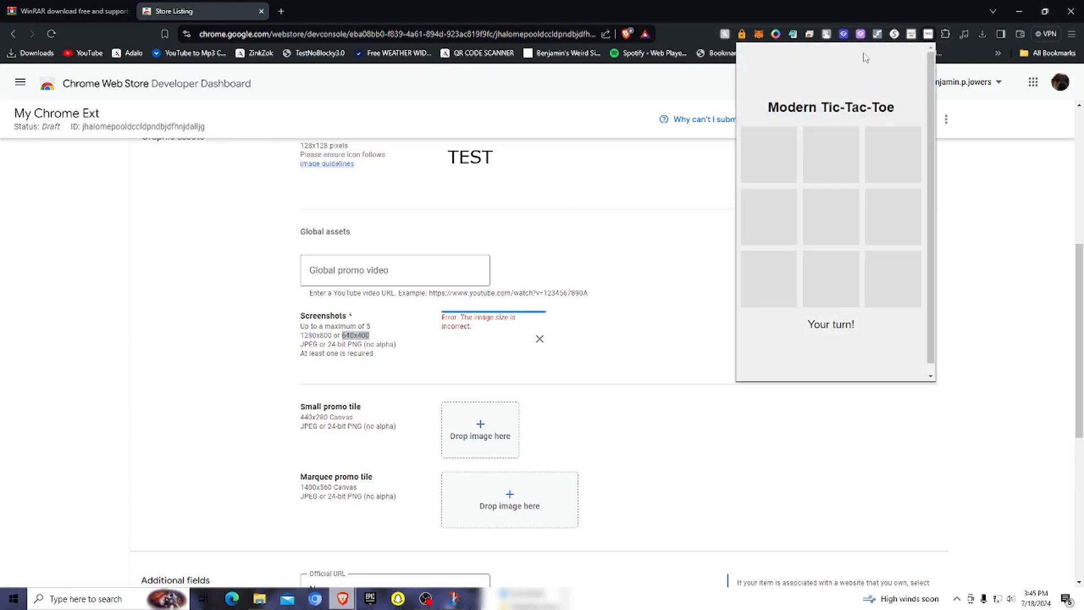
left_click(931, 35)
left_click(597, 333)
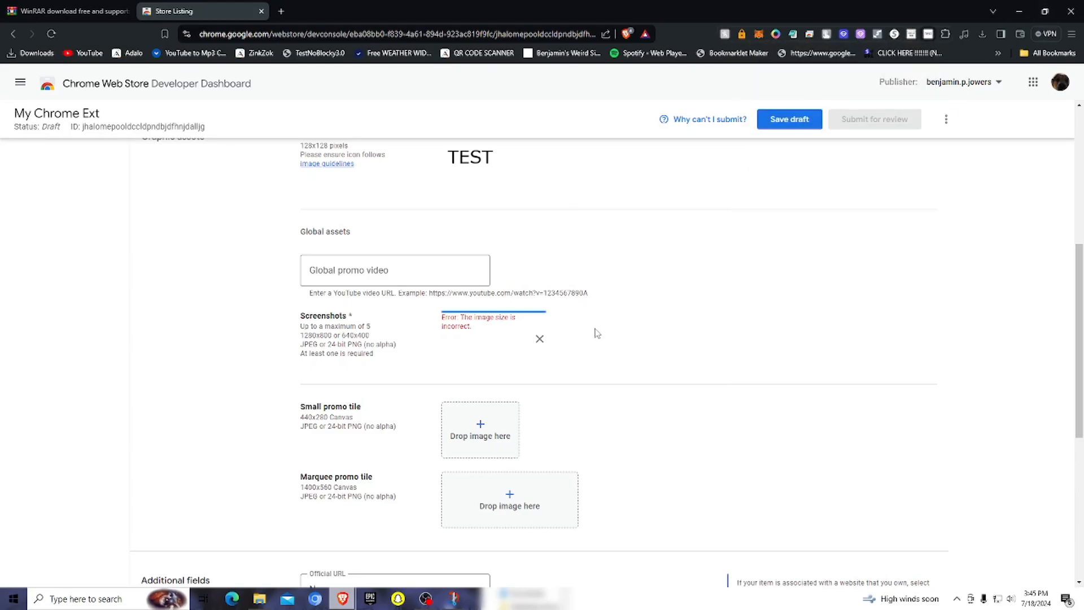
left_click(539, 338)
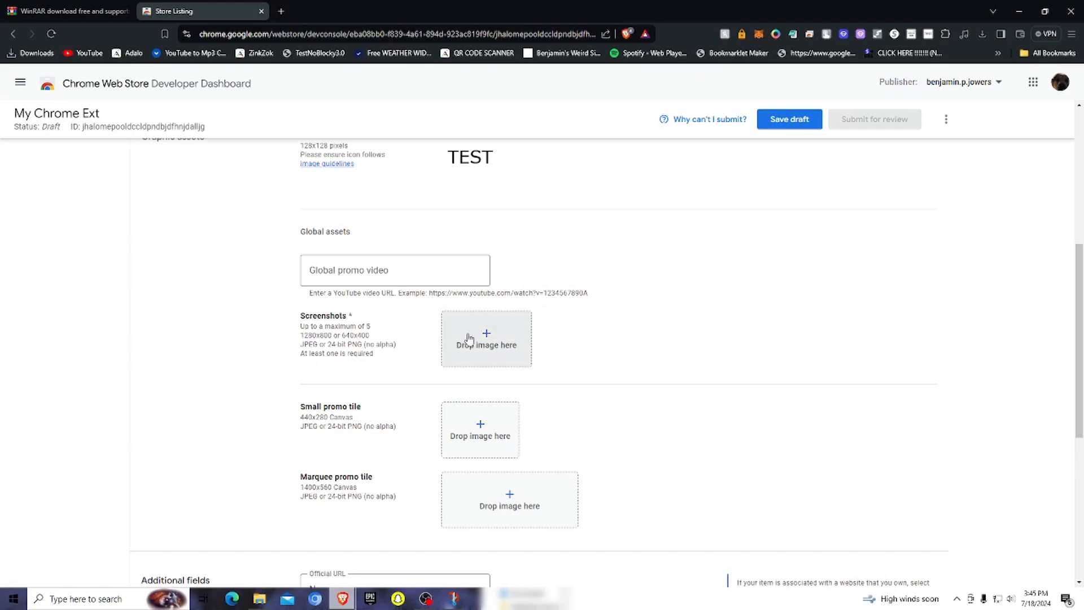
Check the Small promo tile field, then search the Chrome Web Store for GreatTab in a new tab as a tile example
scroll(518, 388, "down", 2)
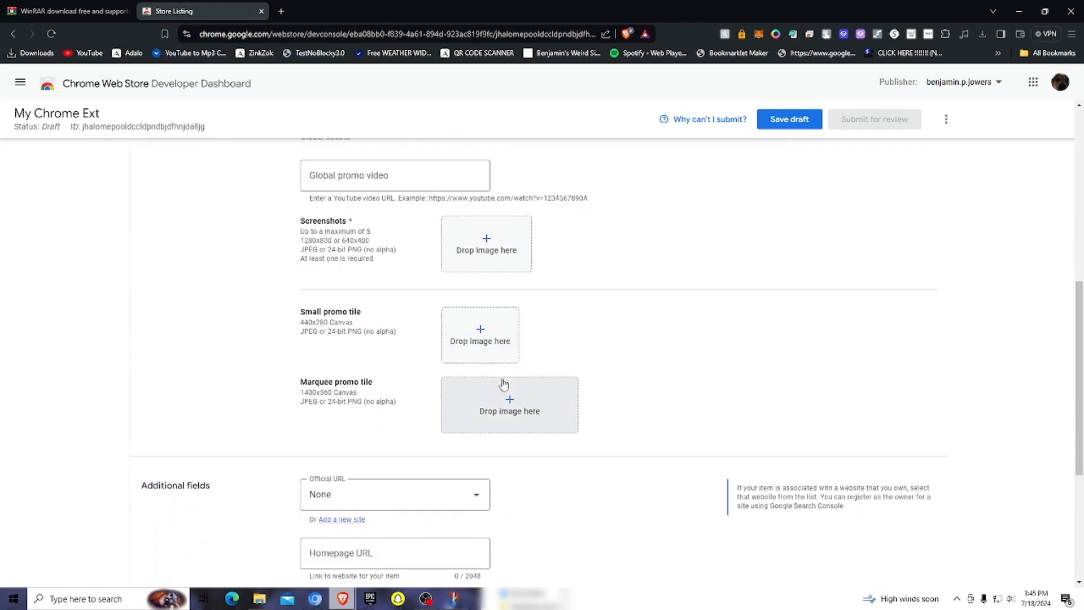
left_click_drag(301, 294, 363, 296)
triple_click(344, 295)
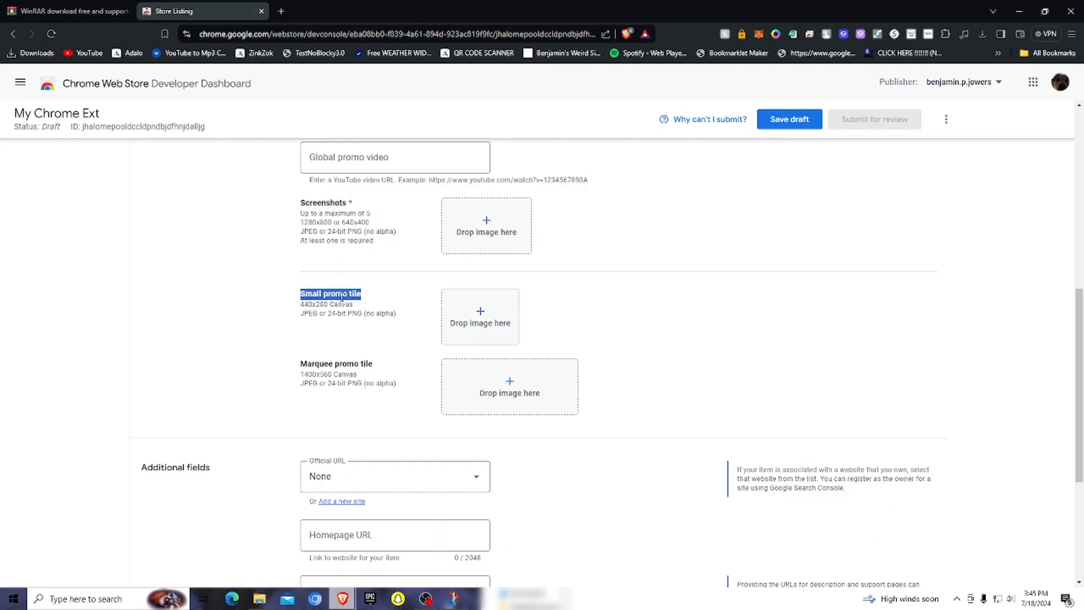
left_click(379, 304)
left_click(282, 11)
type("chro")
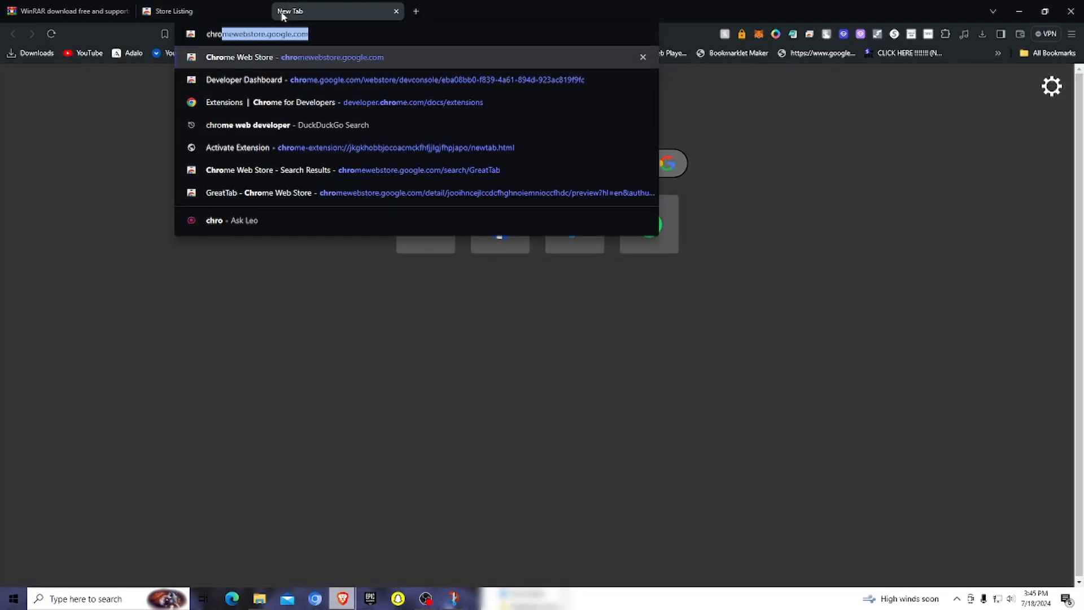
key("Return")
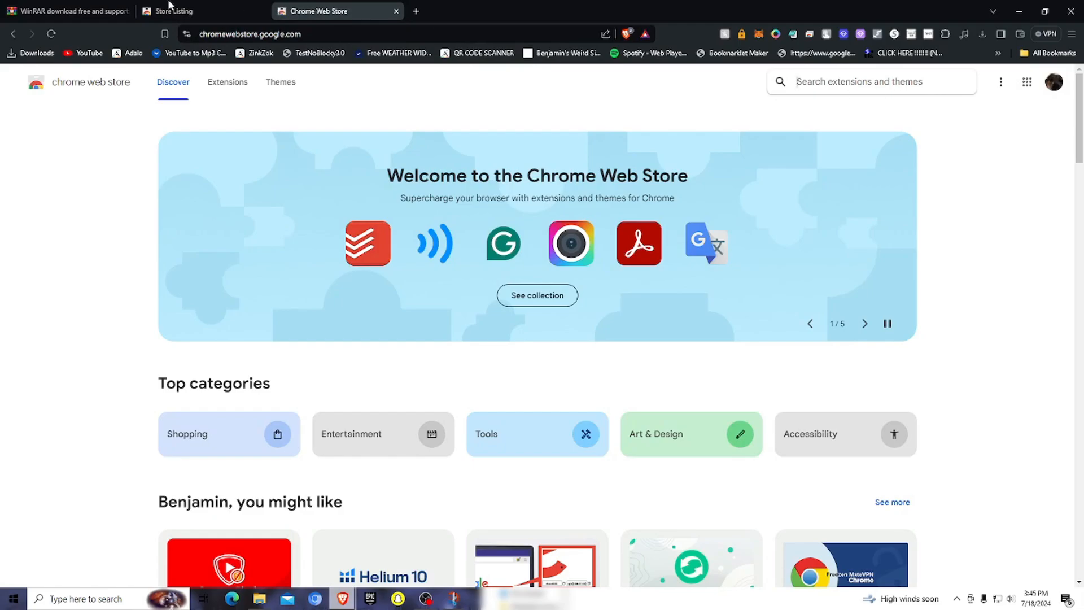
left_click(902, 77)
type("GreatTab")
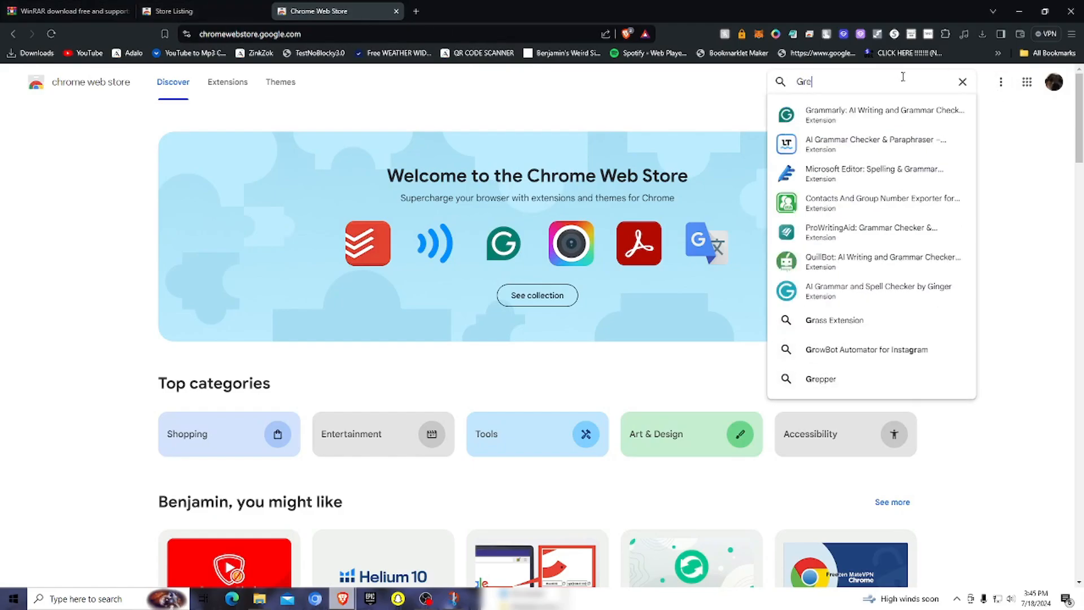
key("Return")
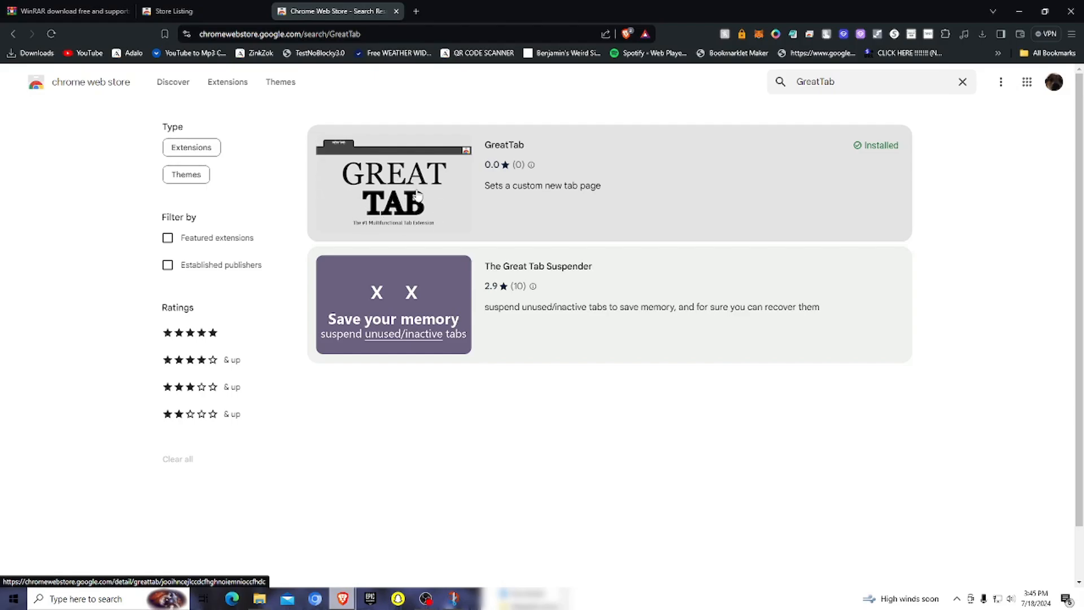
Return to the store listing and keep the Official URL under Additional fields set to None
left_click(185, 10)
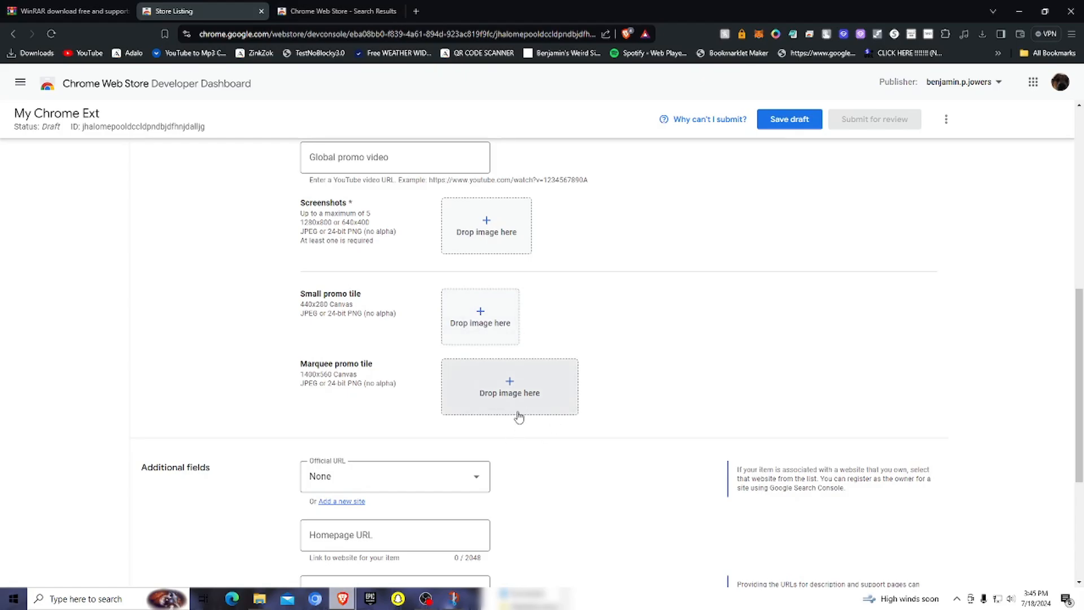
scroll(525, 429, "down", 4)
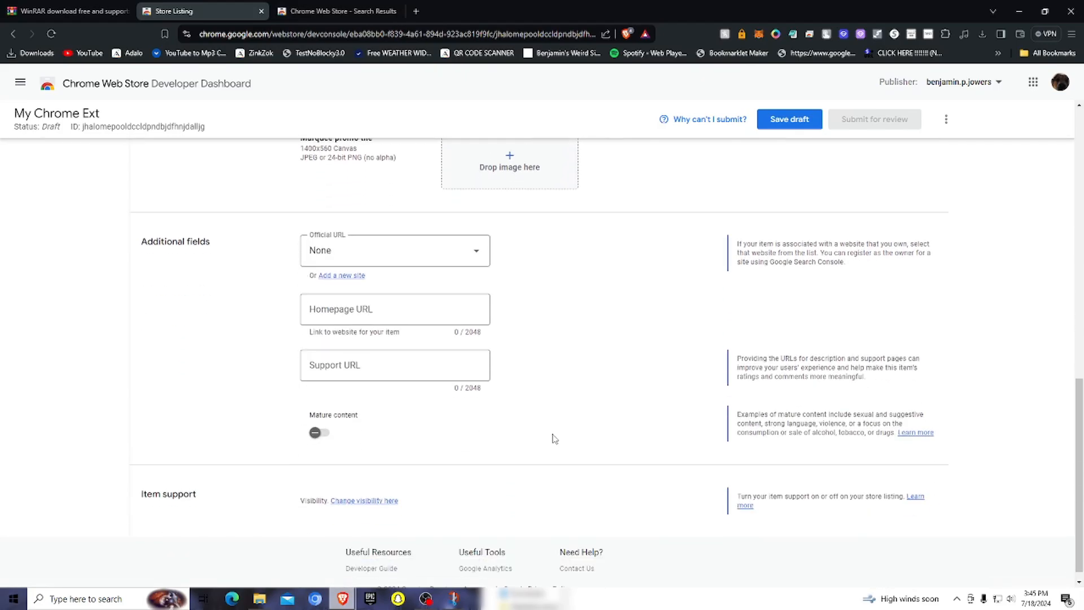
left_click(394, 239)
left_click(374, 253)
left_click(335, 255)
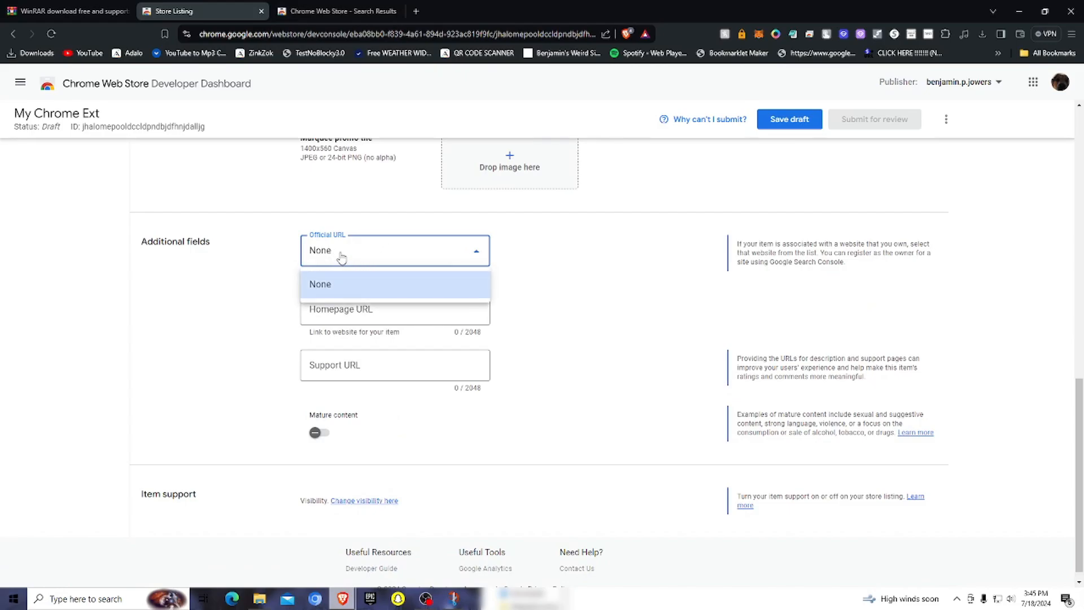
left_click(337, 286)
Enter the developer's personal website as the Homepage URL and its /support page as the Support URL
left_click(437, 301)
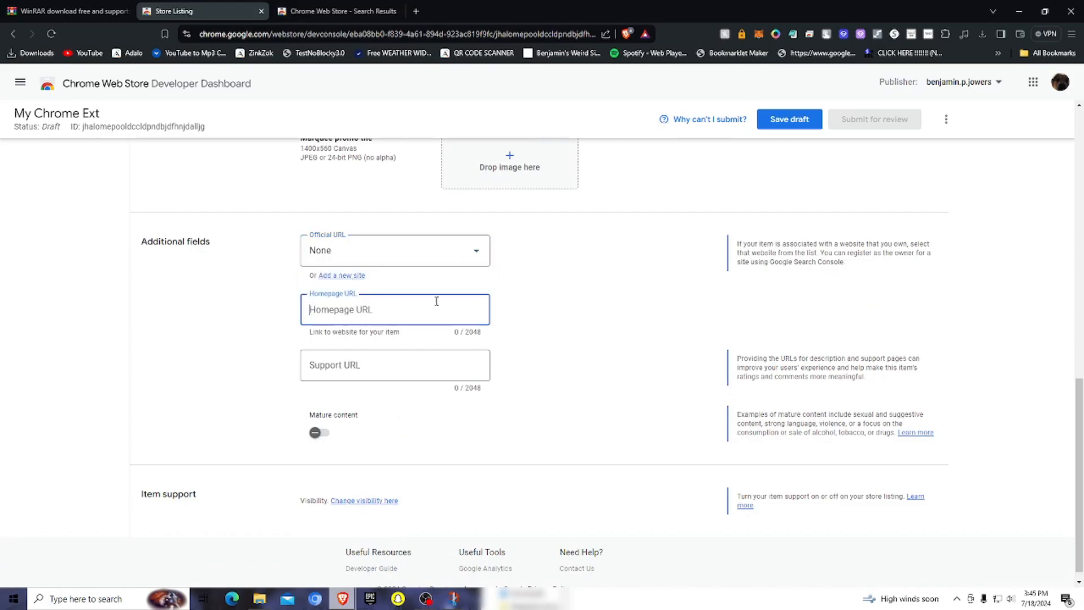
type("benjaminjowers.com")
left_click(593, 296)
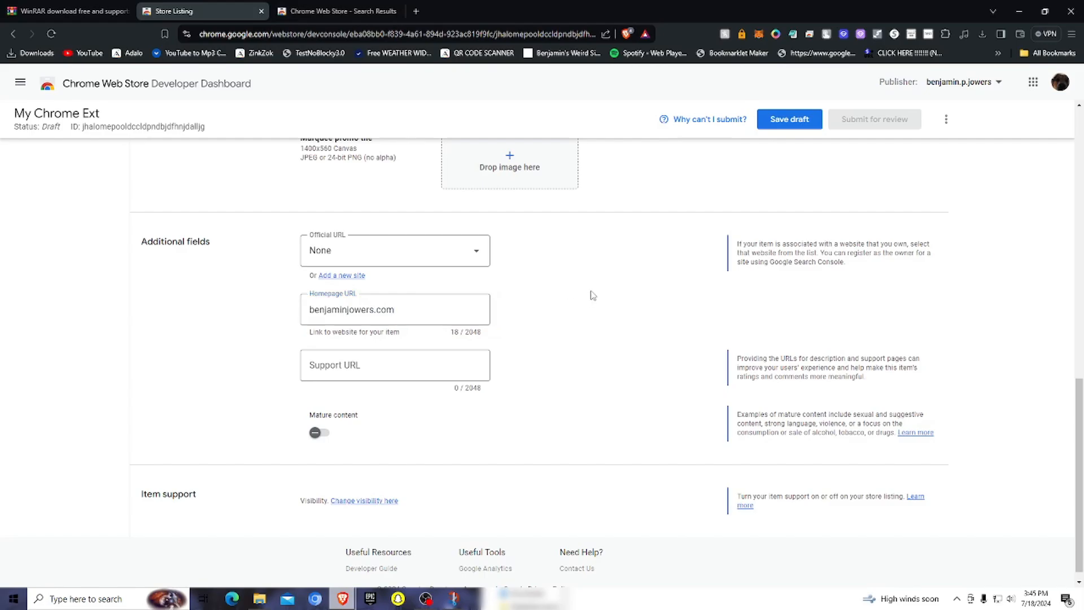
left_click(319, 367)
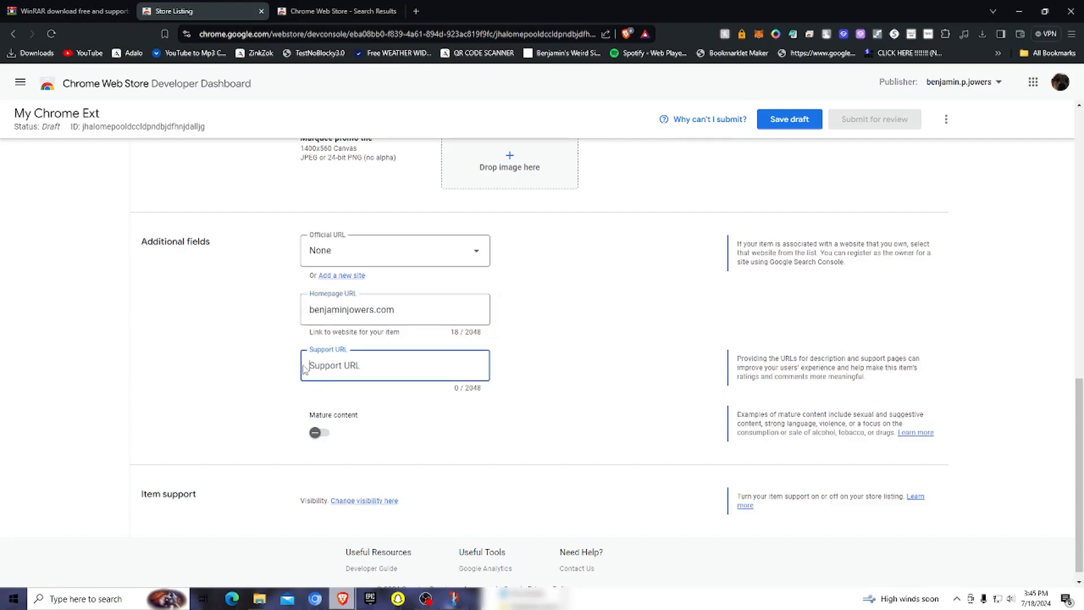
type("benjaminjowers.com/support")
left_click(472, 454)
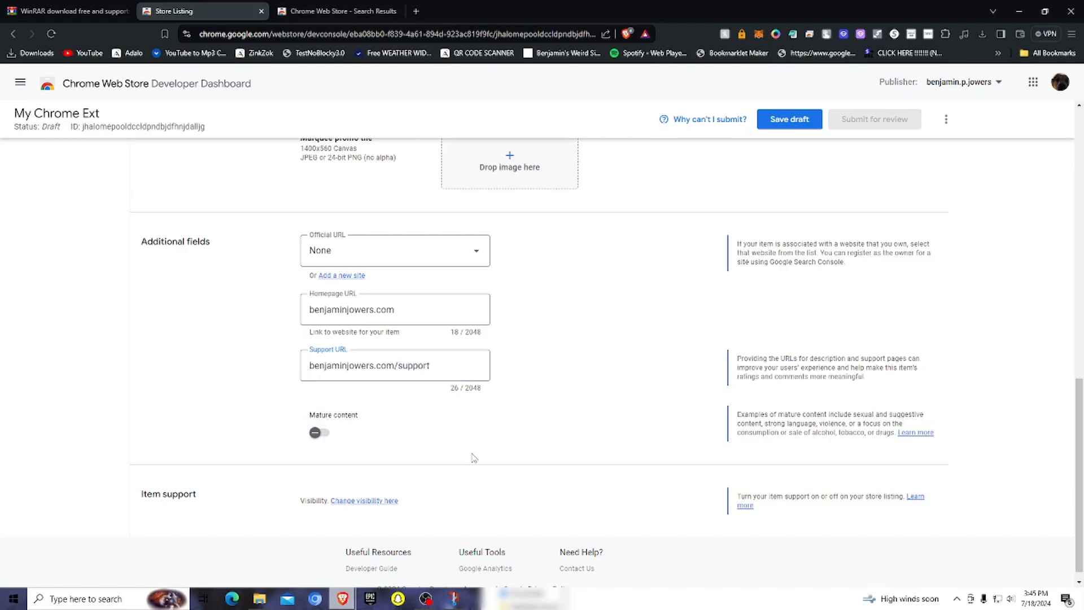
Clear the Support URL and Homepage URL fields
left_click_drag(434, 374, 304, 384)
key("BackSpace")
left_click(662, 498)
left_click_drag(412, 311, 245, 304)
key("BackSpace")
left_click(243, 313)
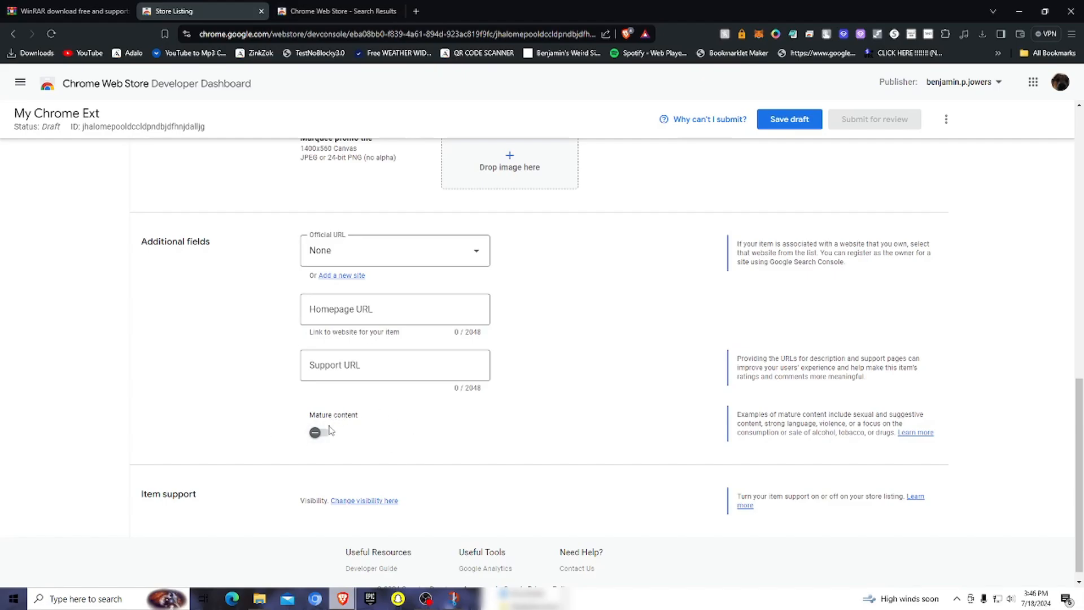
Try out the Mature content setting in the Additional fields section
left_click(319, 435)
left_click(320, 434)
left_click(321, 434)
left_click(324, 435)
left_click(325, 440)
Save the store listing draft and open the item's Privacy page
scroll(391, 447, "up", 10)
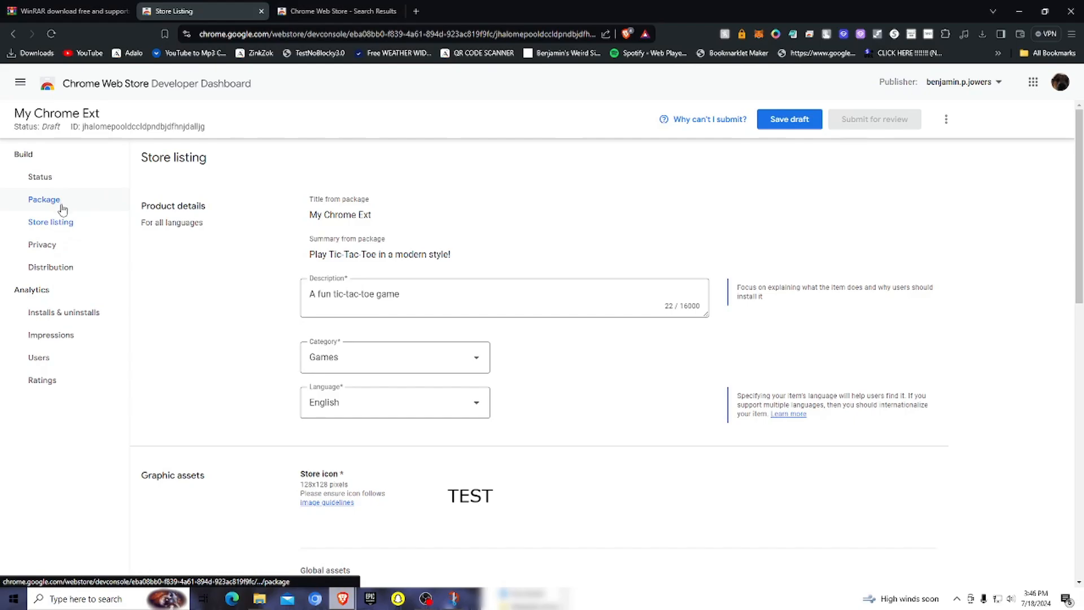
left_click(49, 254)
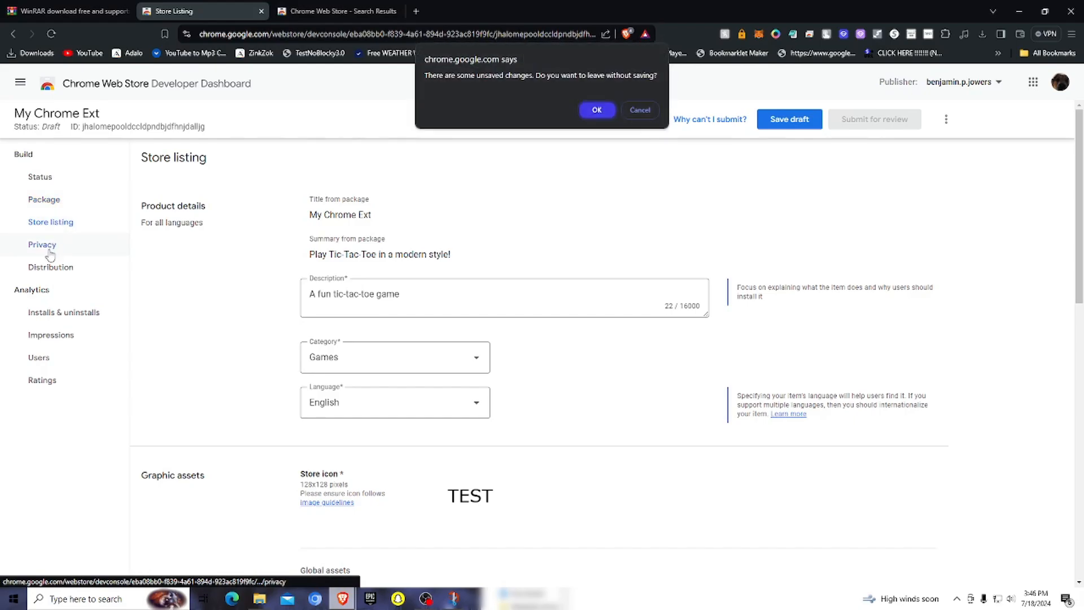
left_click(648, 111)
left_click(789, 119)
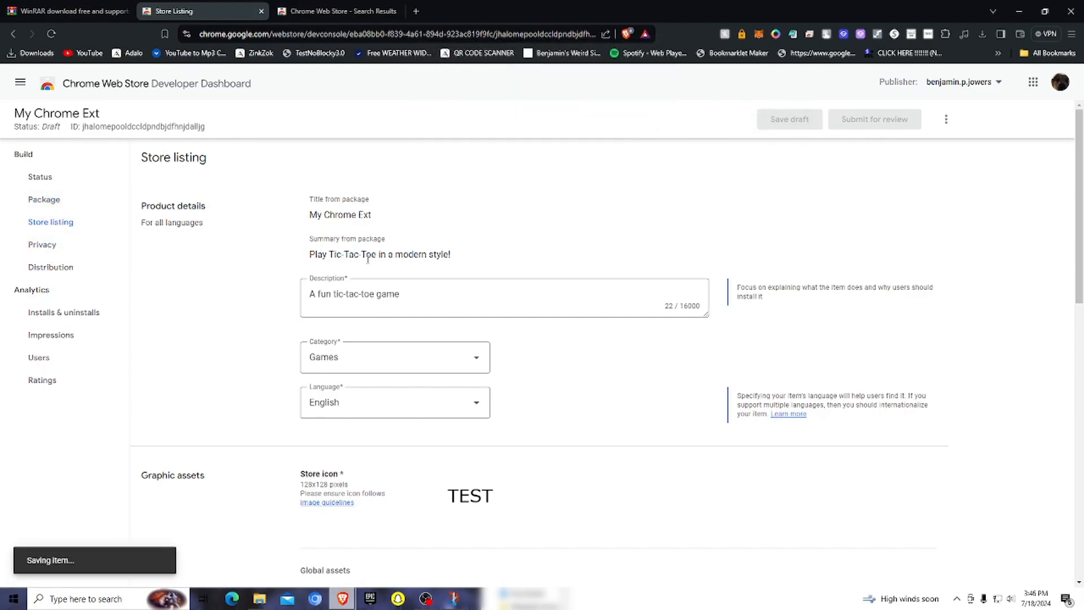
left_click(55, 244)
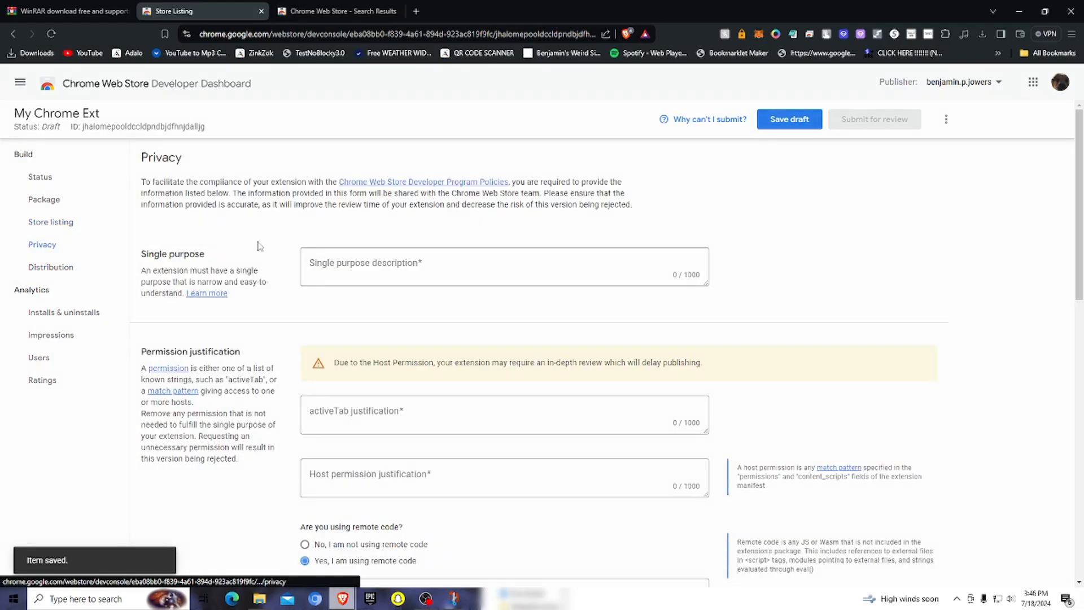
Examine the activeTab and Host permission justification fields in the Permission justification section
scroll(302, 254, "down", 3)
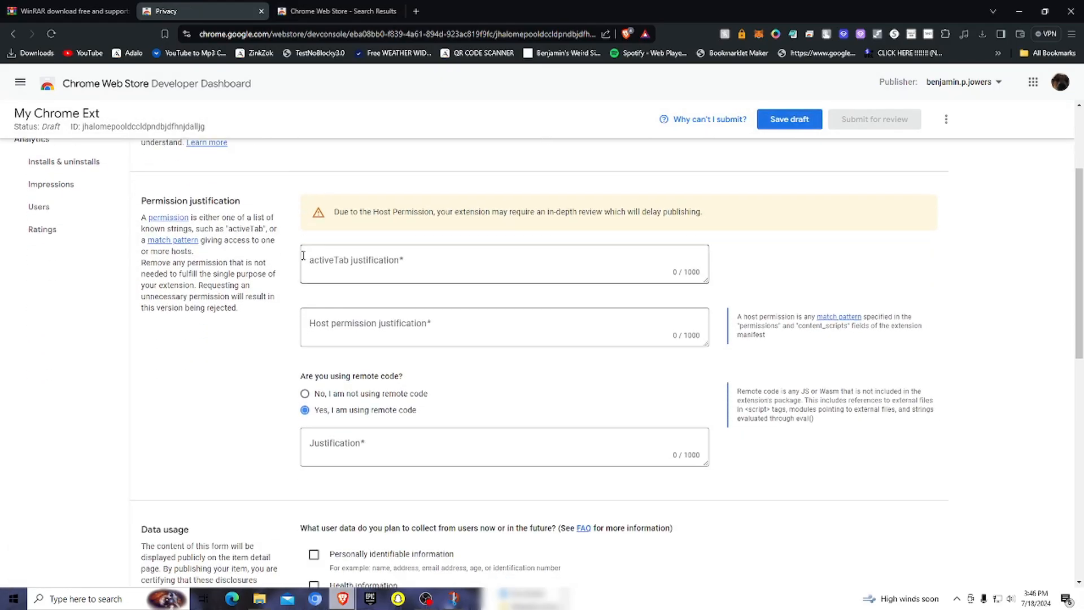
left_click(383, 243)
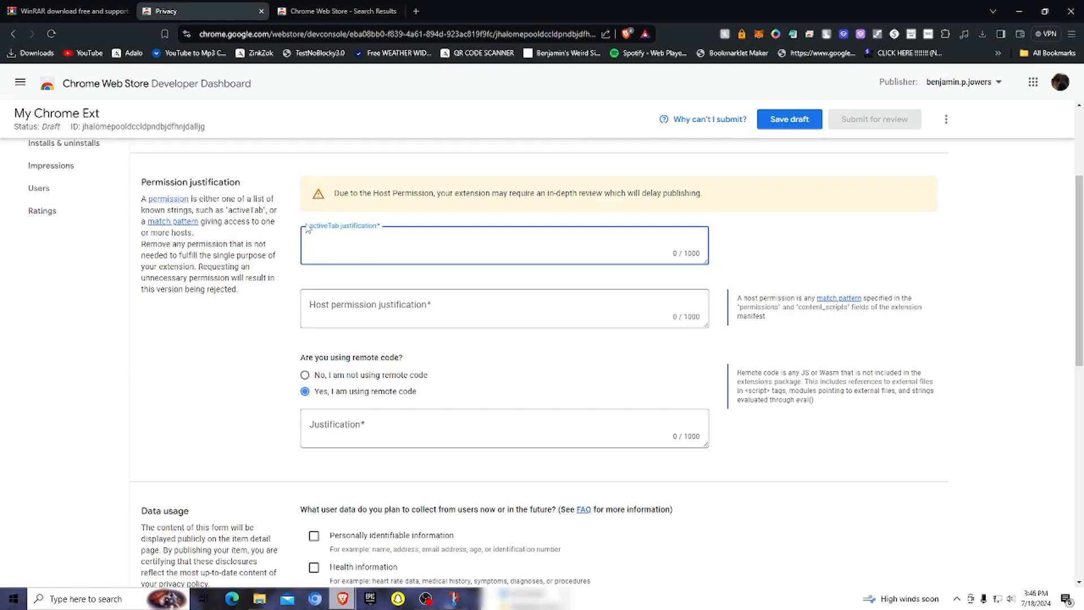
left_click(389, 303)
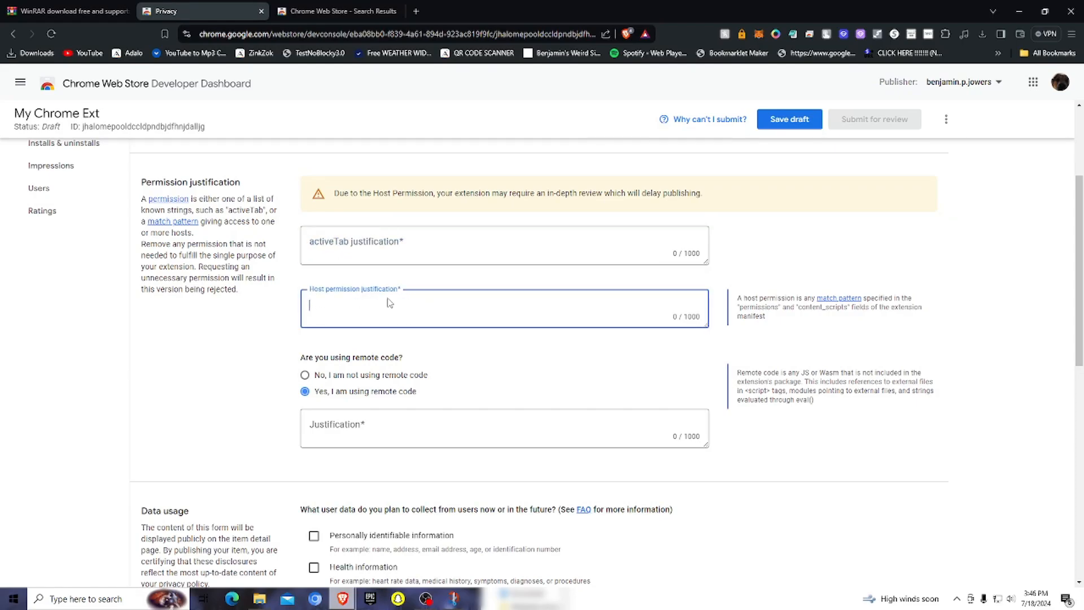
left_click(271, 327)
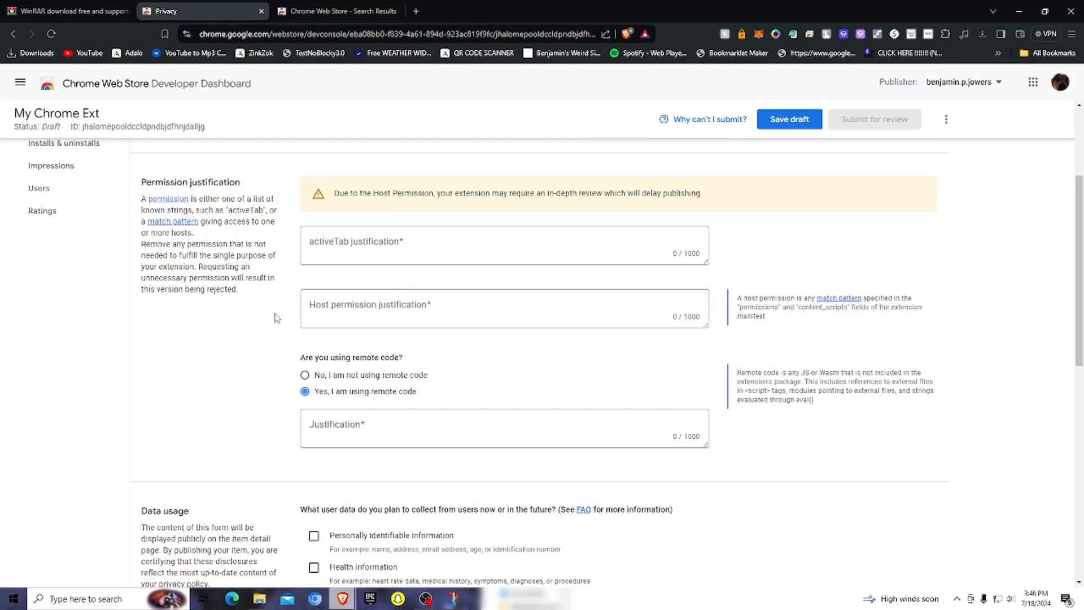
scroll(275, 317, "up", 3)
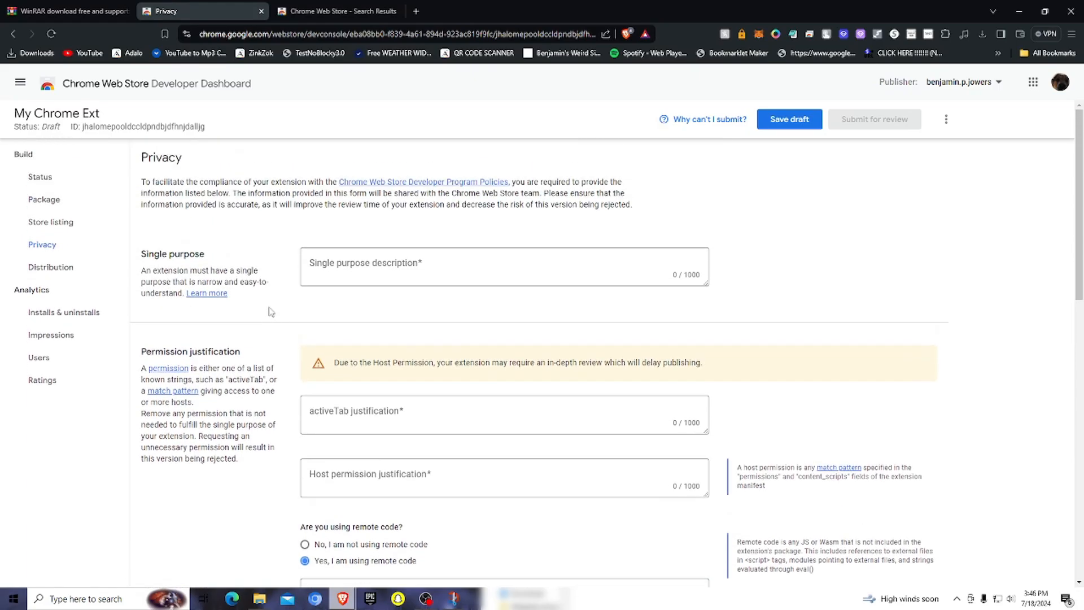
left_click(335, 411)
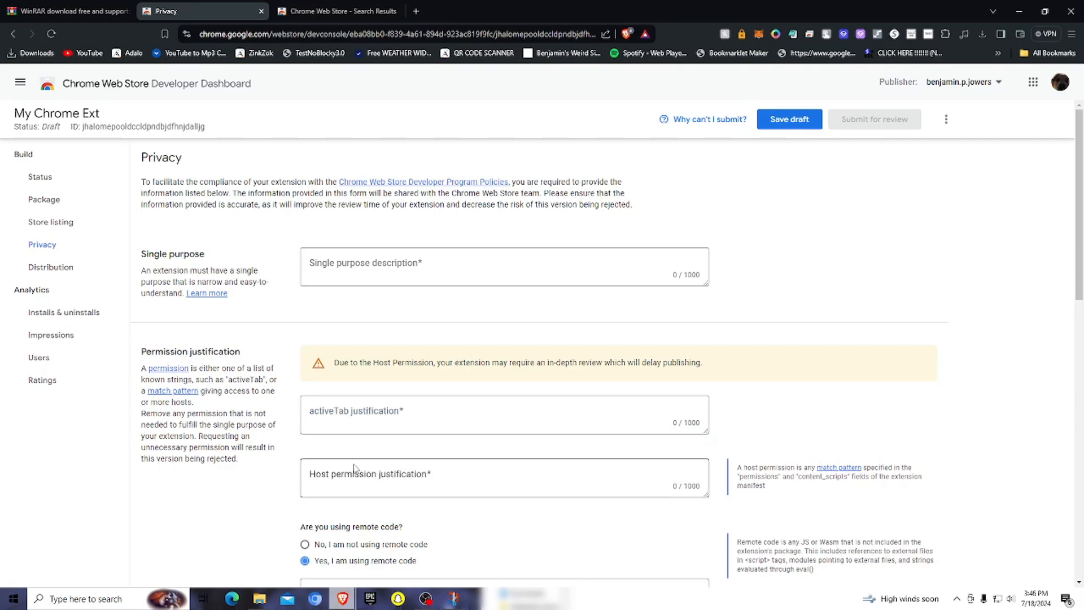
left_click(336, 485)
scroll(305, 491, "down", 2)
scroll(303, 494, "down", 1)
left_click(339, 309)
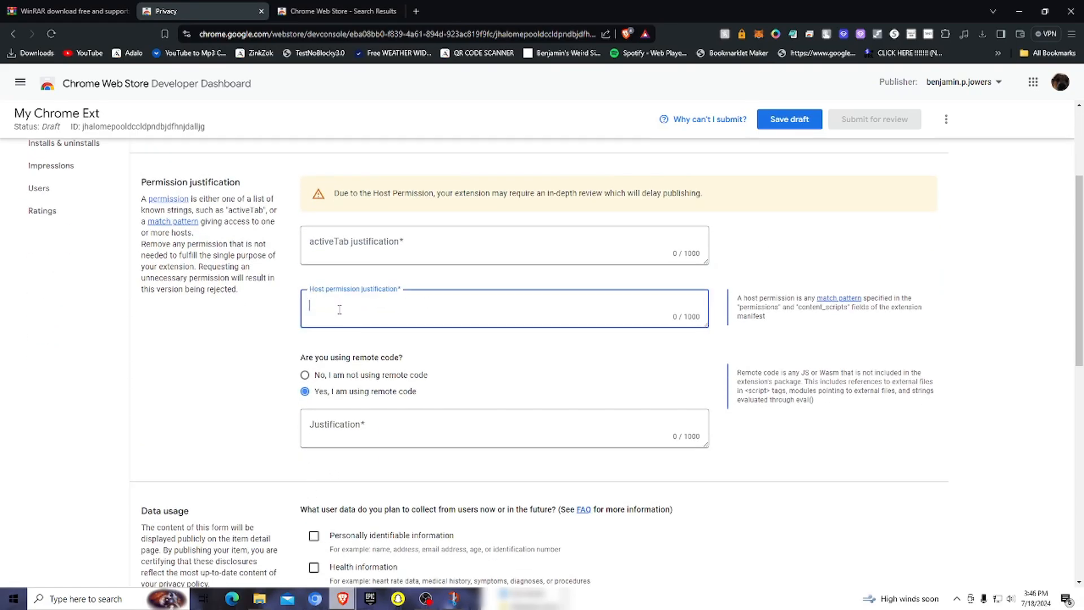
left_click(358, 258)
left_click(260, 321)
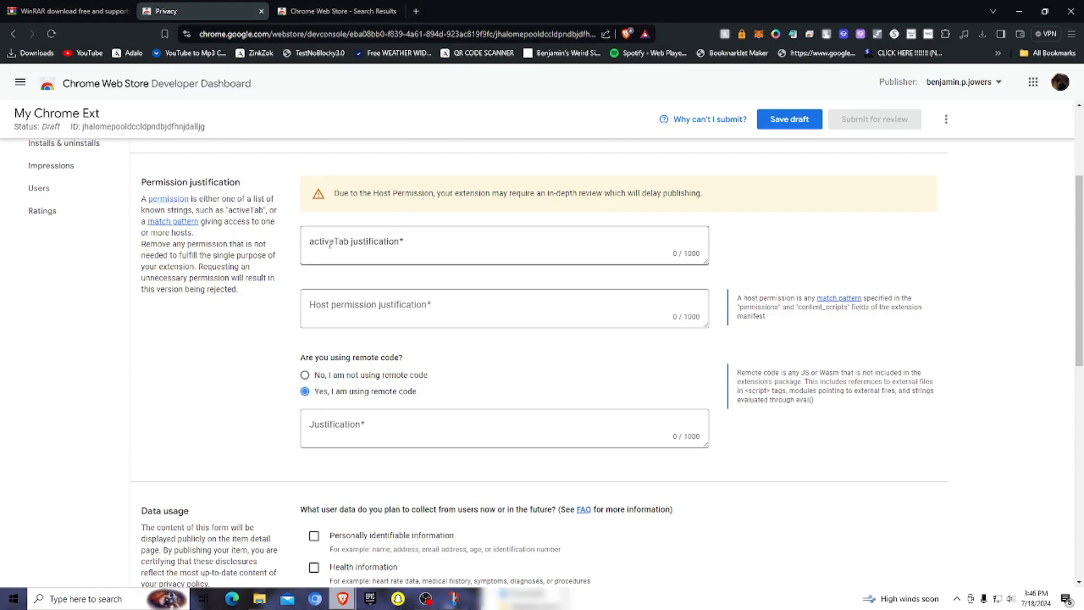
left_click(379, 242)
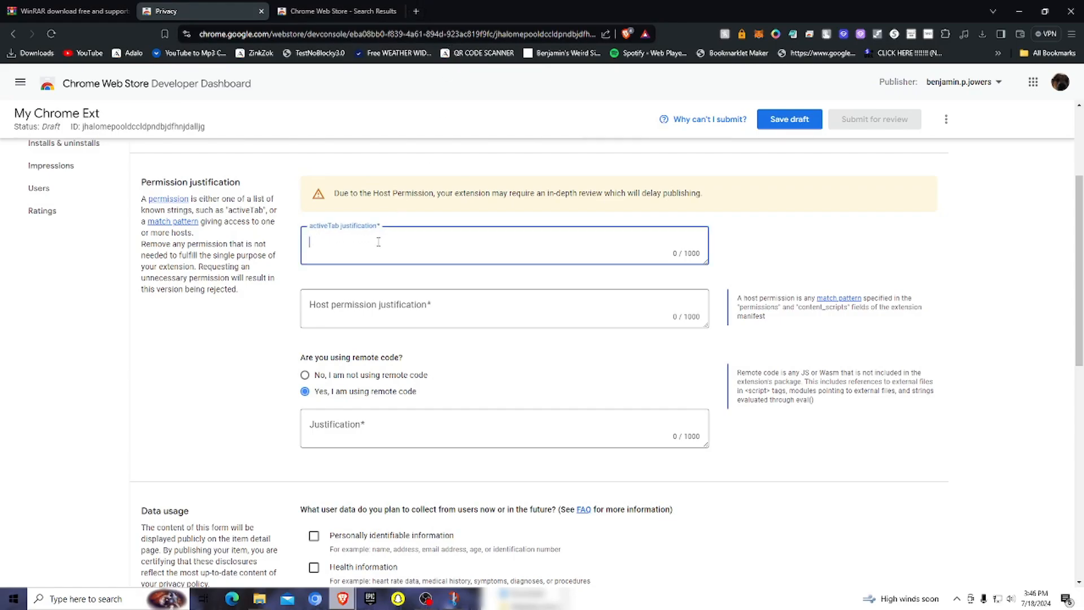
left_click(327, 315)
left_click(348, 242)
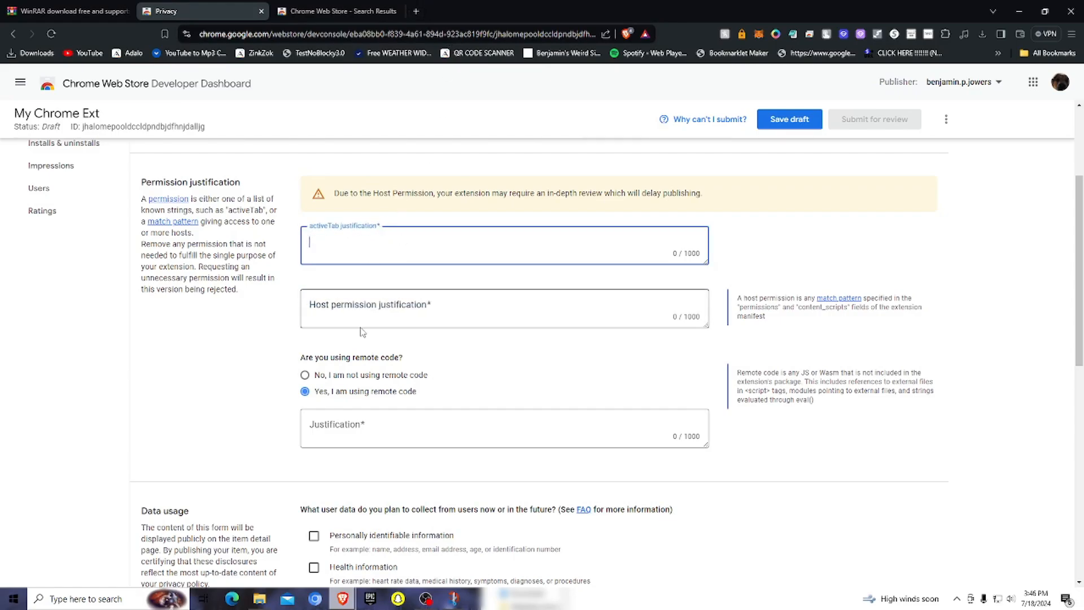
left_click(359, 323)
left_click(252, 330)
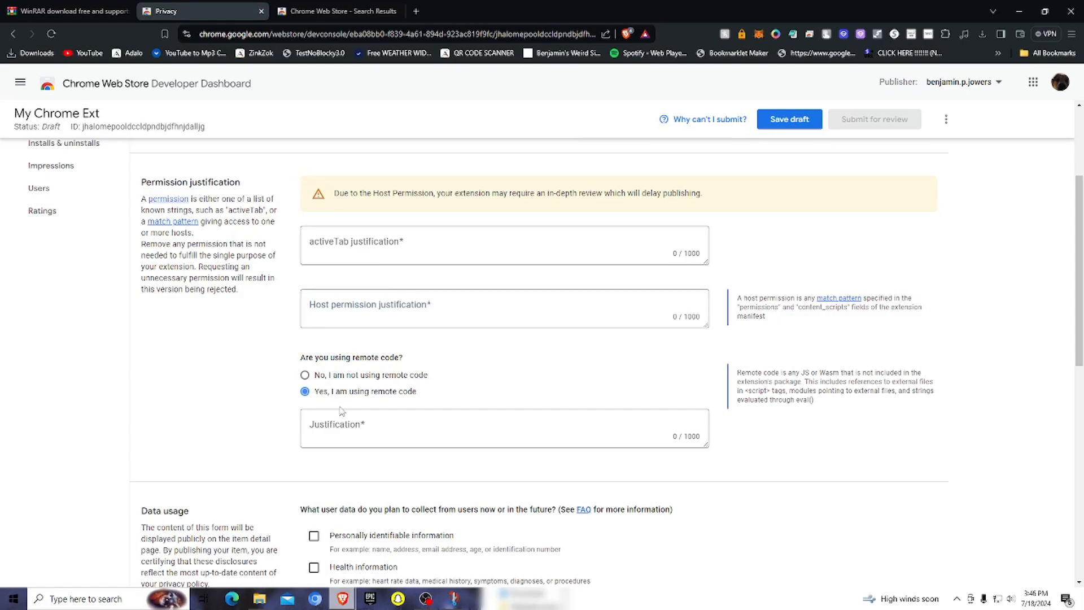
Check the remote code Justification field and declare that the extension is not using remote code
left_click(364, 431)
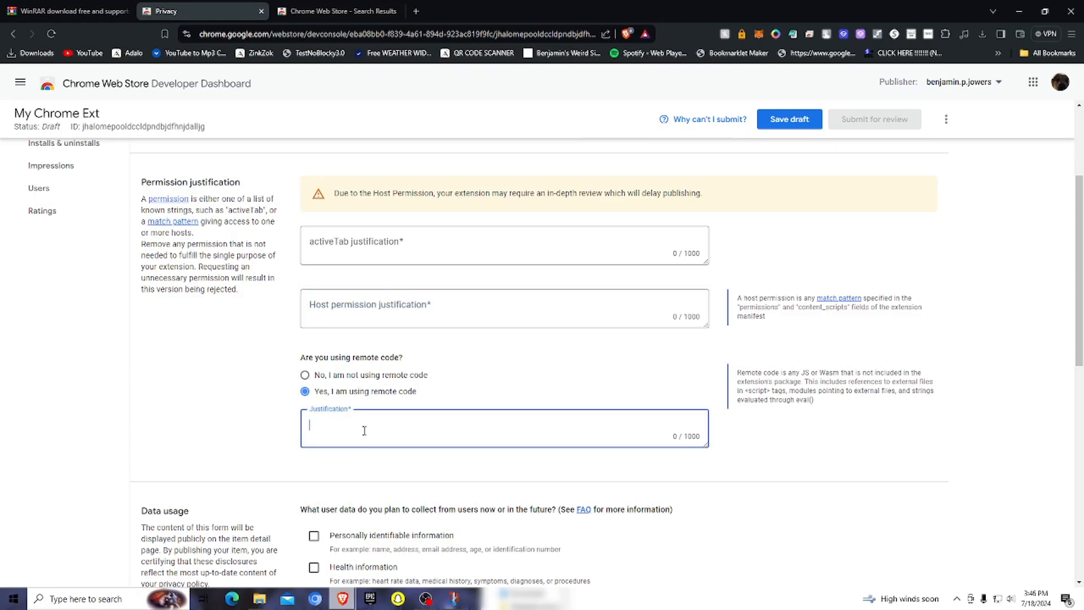
left_click(321, 399)
left_click(324, 423)
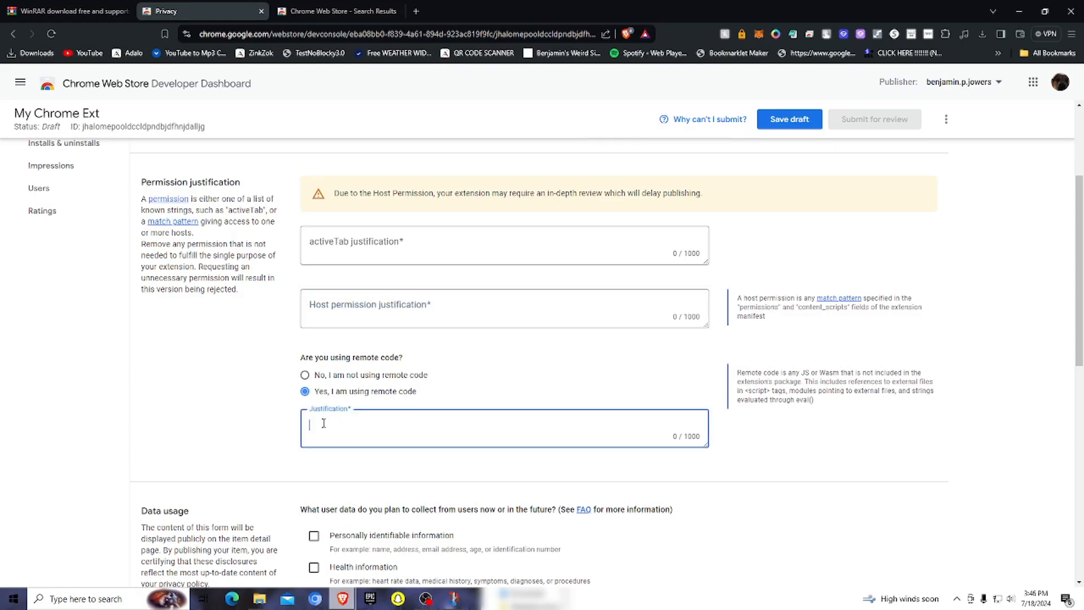
left_click(246, 435)
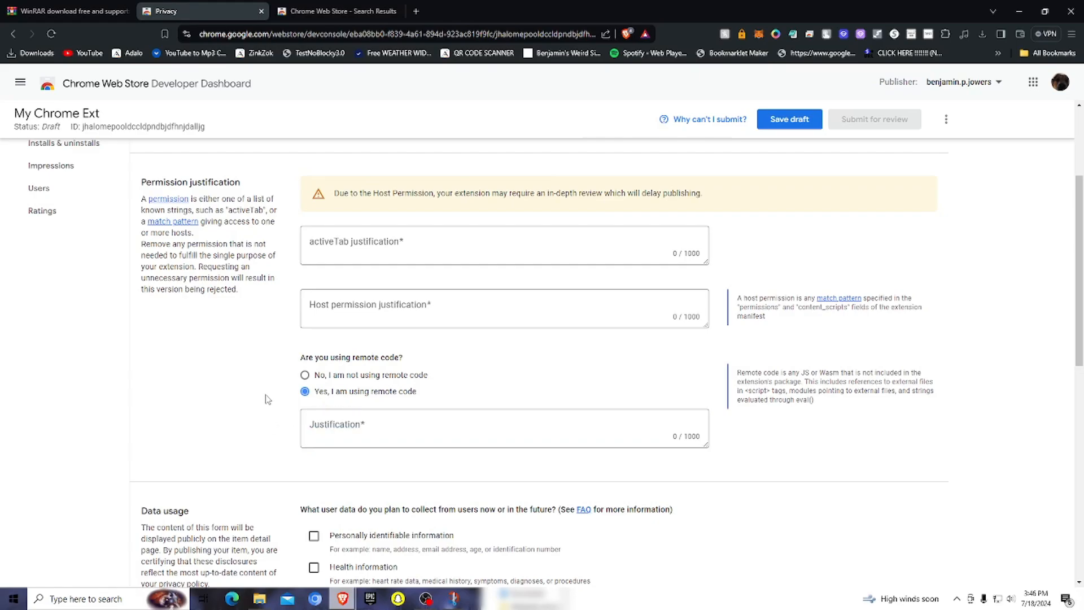
left_click(305, 375)
Review the Data usage categories, the three certification disclosures and the privacy policy field
scroll(286, 387, "down", 4)
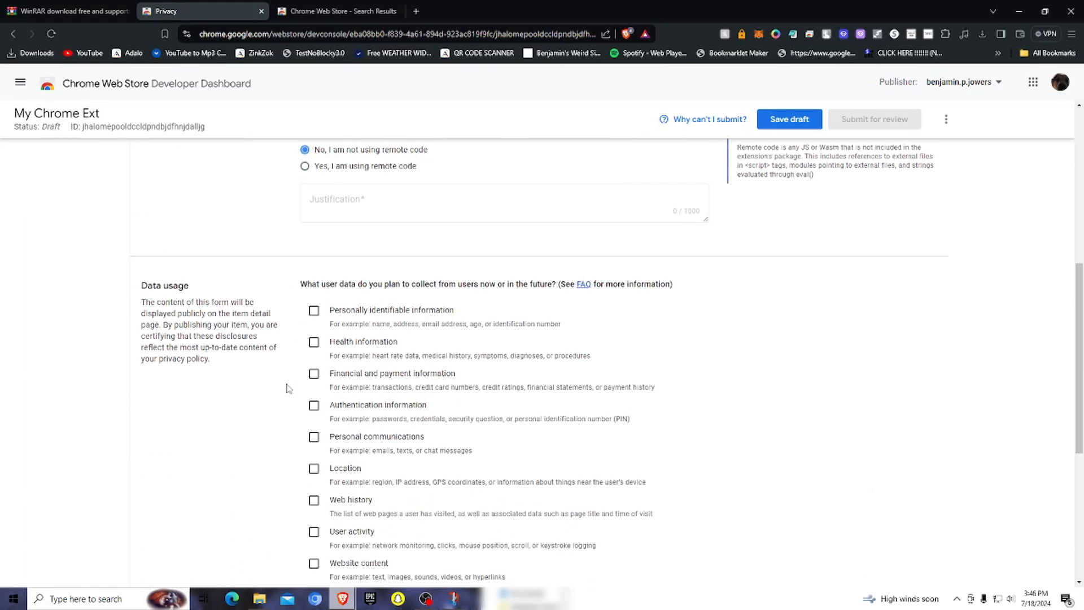
scroll(286, 387, "down", 3)
scroll(288, 388, "up", 2)
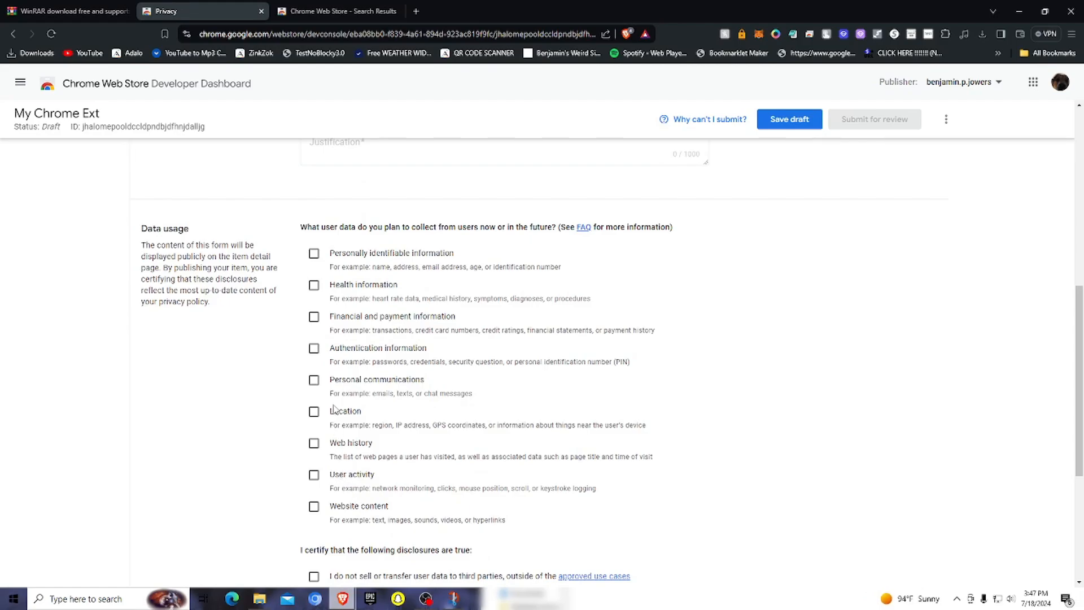
scroll(244, 354, "down", 4)
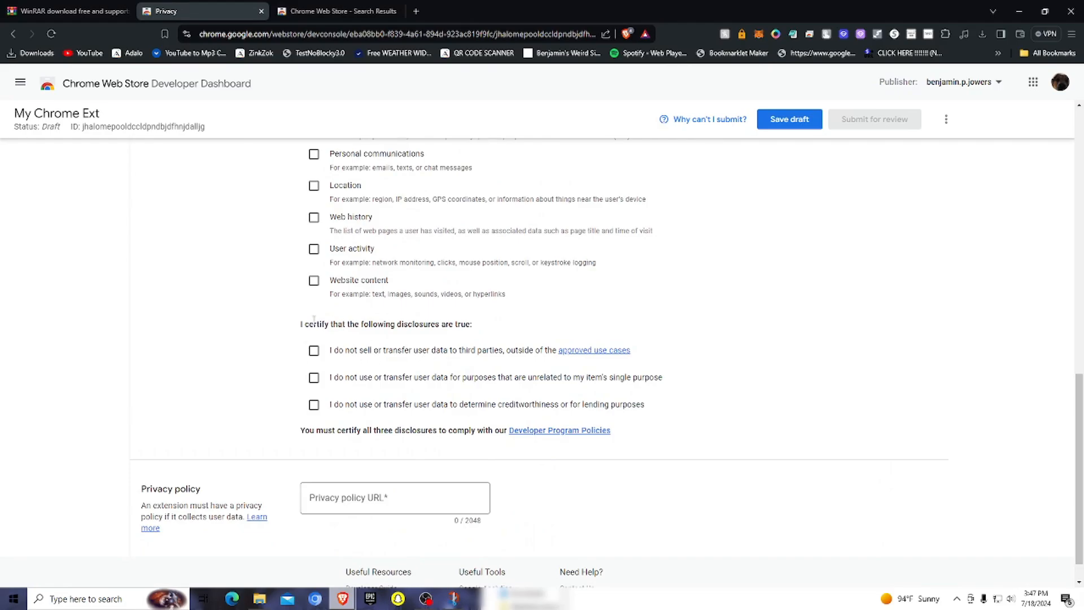
Certify all three user data disclosures and leave every data collection category unselected
left_click_drag(314, 318, 475, 328)
left_click(477, 342)
left_click_drag(335, 354, 502, 357)
left_click_drag(336, 377, 597, 377)
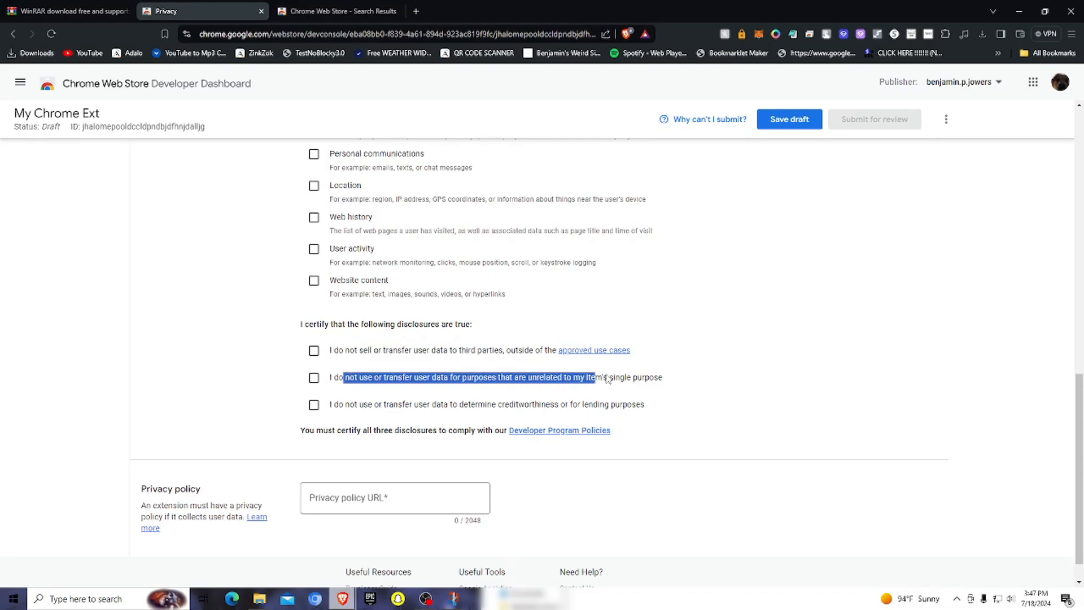
left_click(314, 377)
left_click(314, 350)
left_click(314, 404)
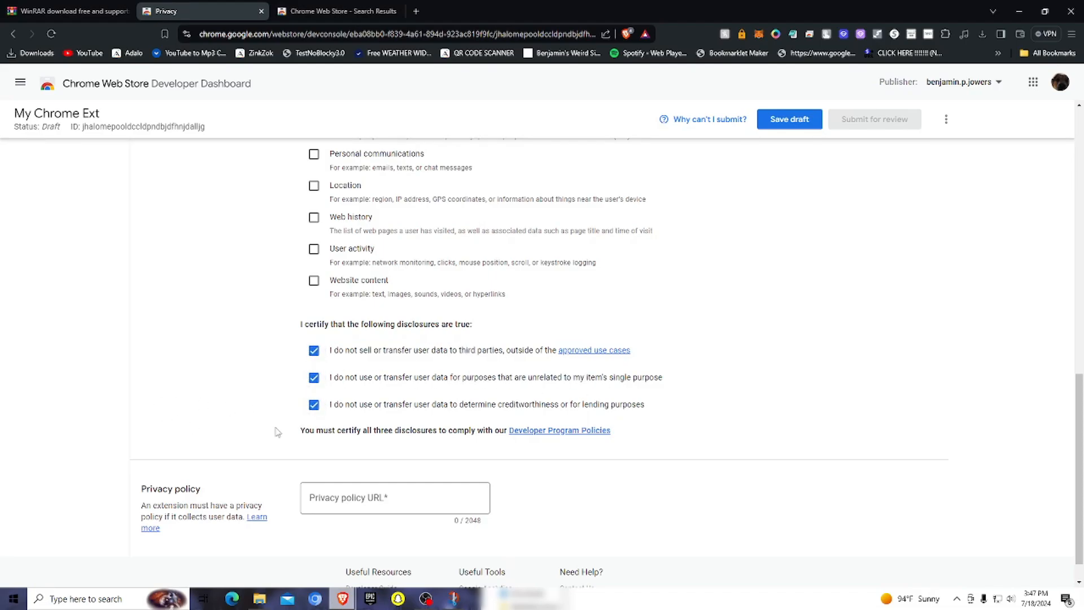
scroll(228, 434, "up", 15)
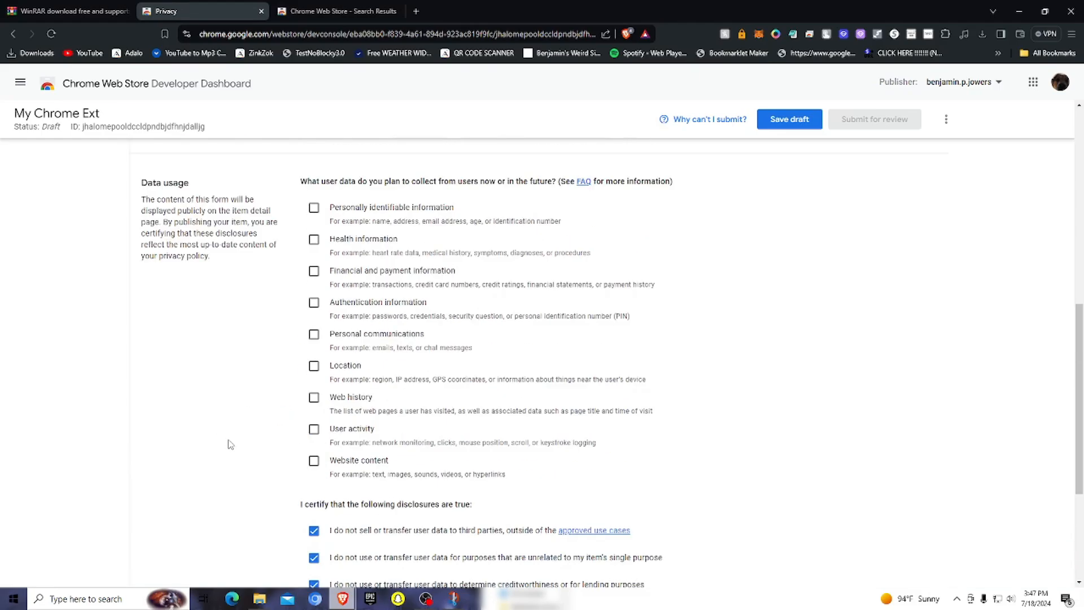
scroll(228, 422, "down", 20)
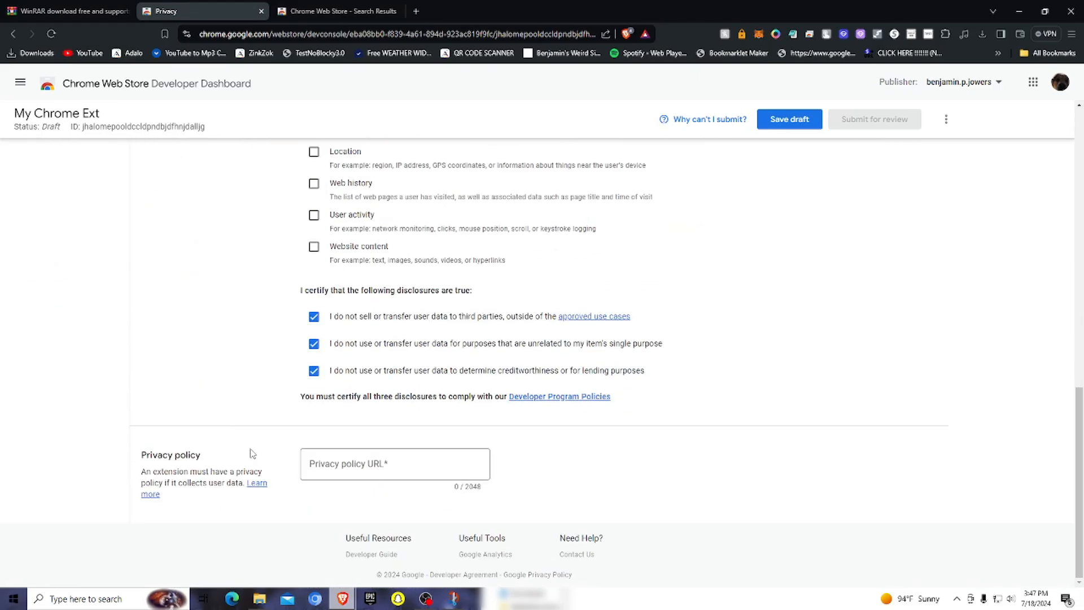
Create a new text document named privacy.txt on the desktop for the required privacy policy
triple_click(152, 456)
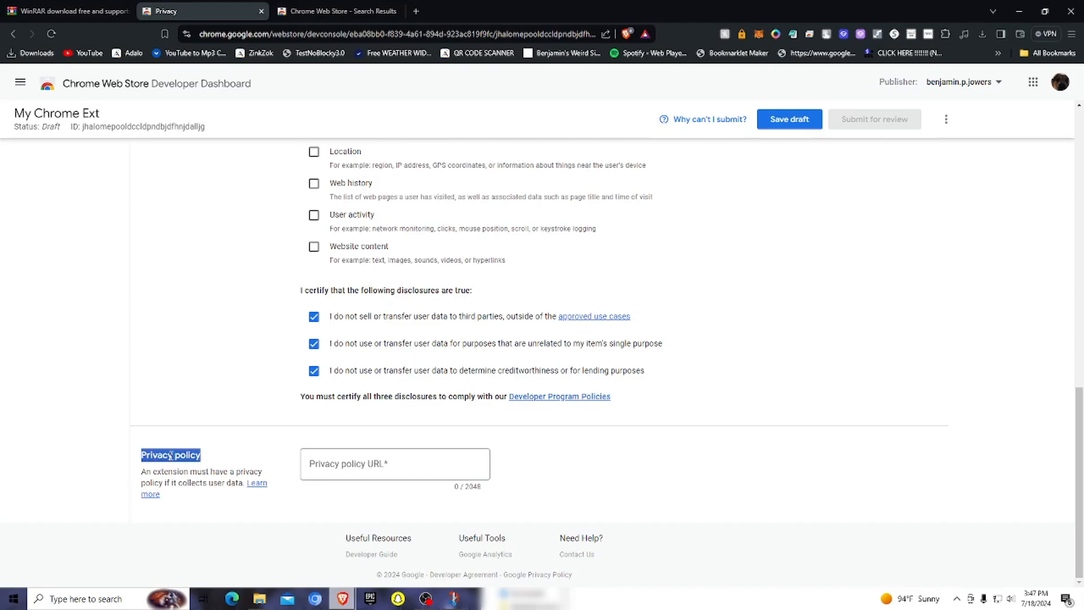
left_click(241, 418)
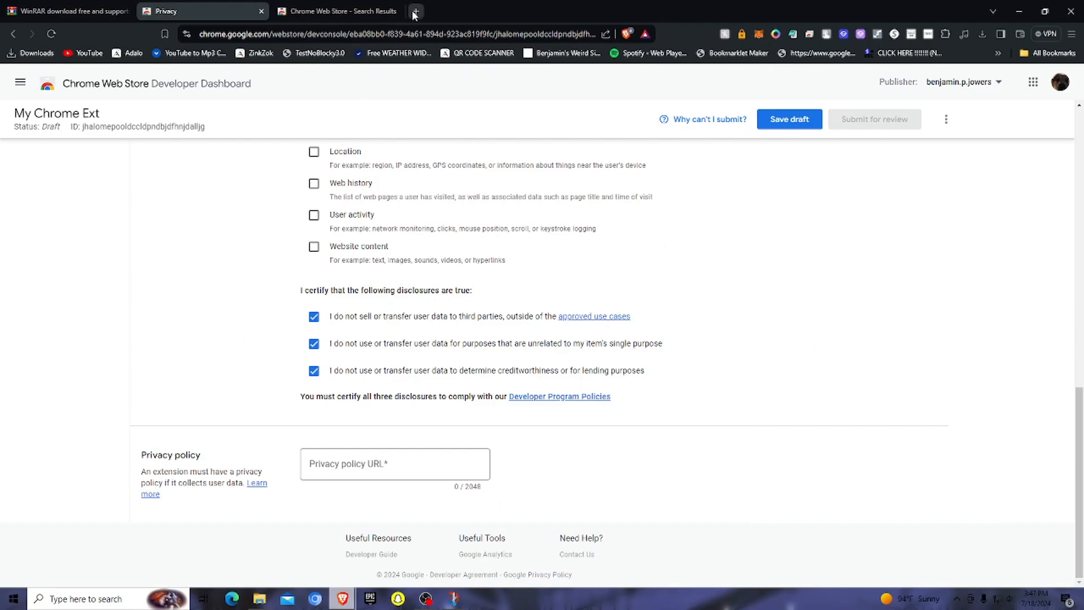
double_click(564, 14)
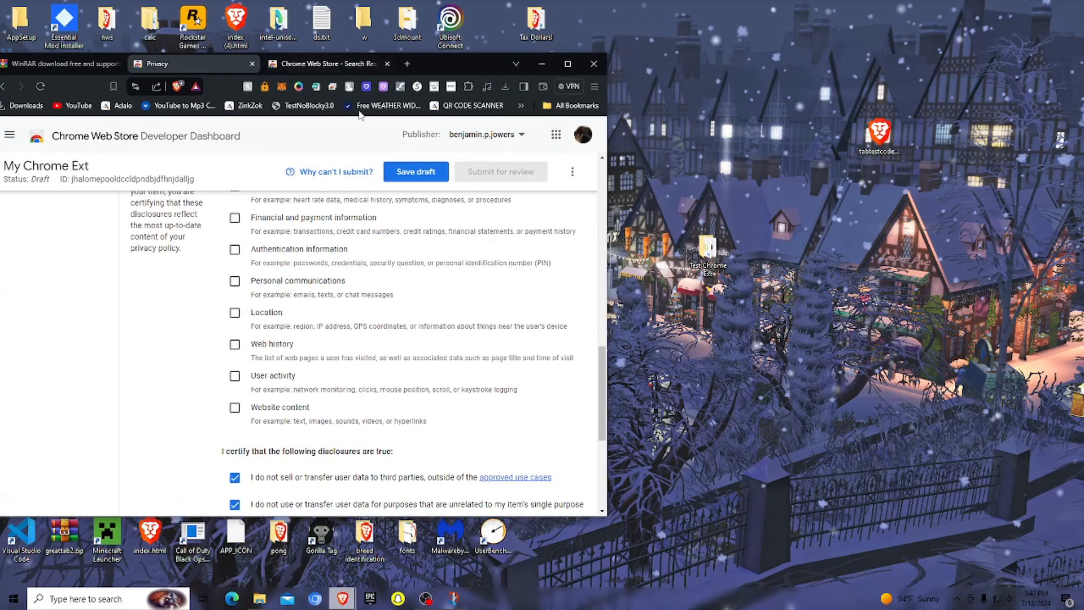
right_click(756, 342)
mouse_move(846, 464)
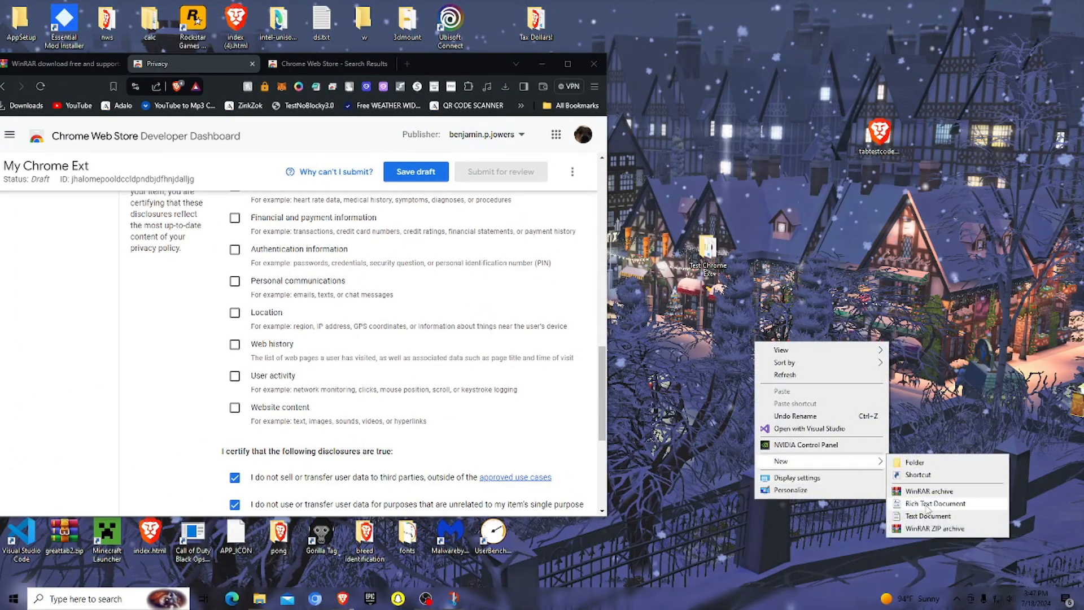
left_click(948, 516)
type("privac")
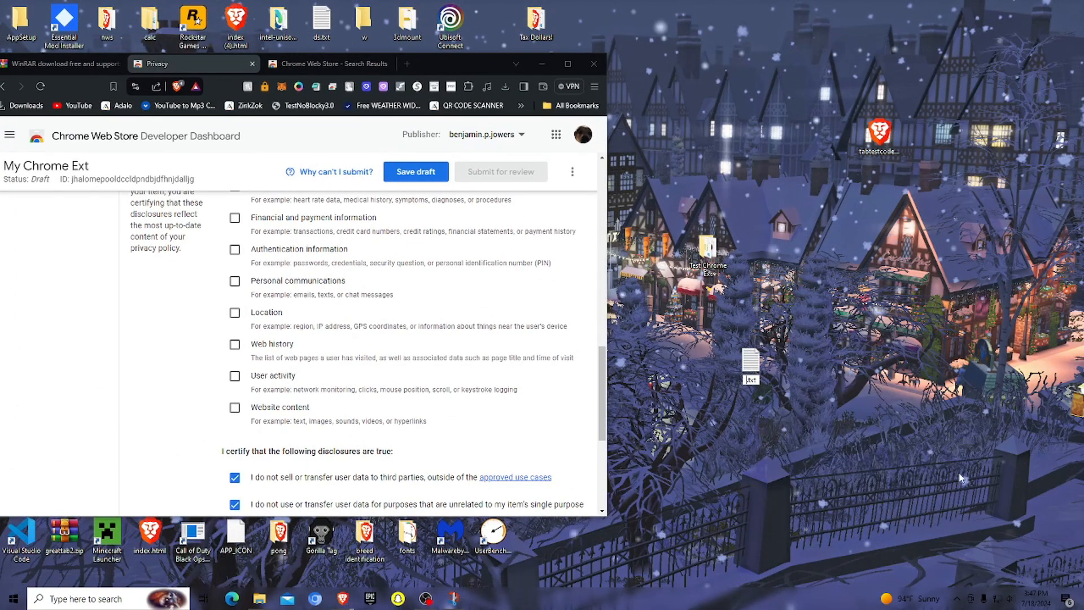
type("y")
left_click(840, 492)
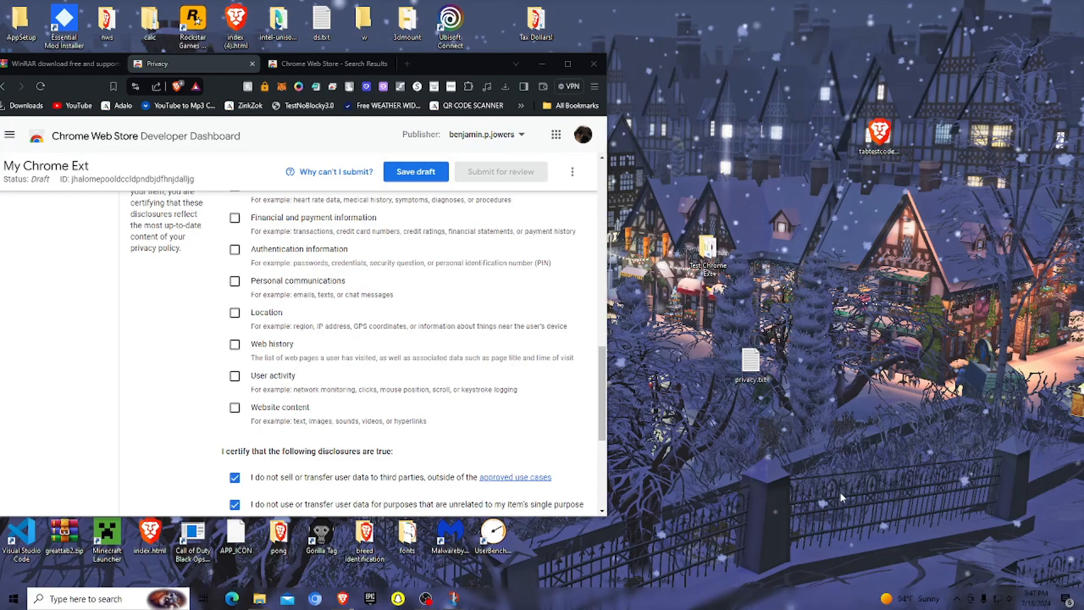
Open ChatGPT in a new maximized browser tab and submit the prompt "Make a simple privacy policy for a tic-tac-toe game"
left_click(405, 63)
left_click(567, 63)
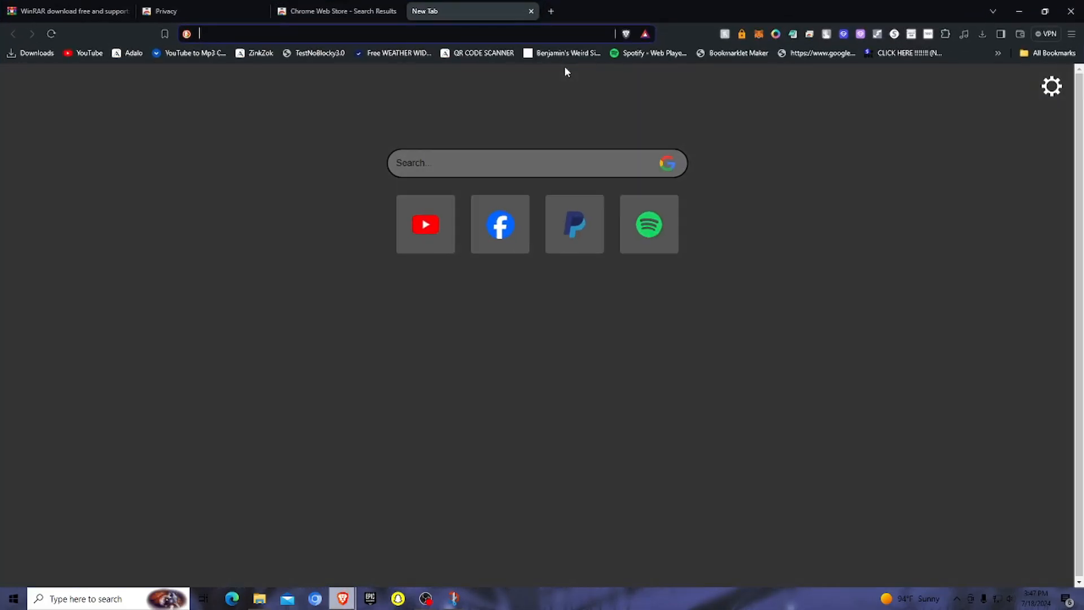
type("cha")
key("Return")
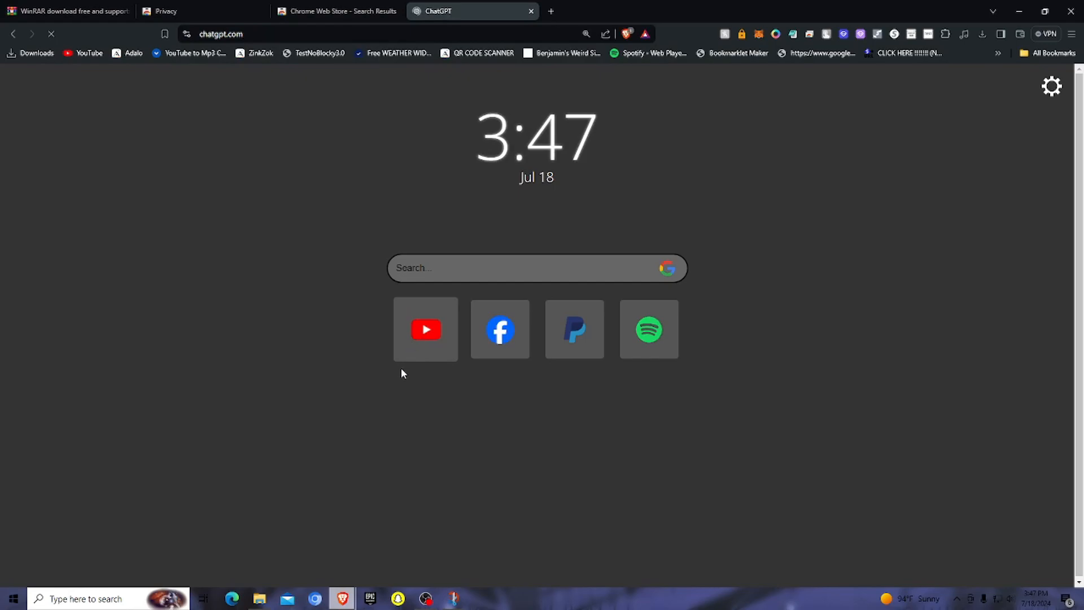
type("Make a si")
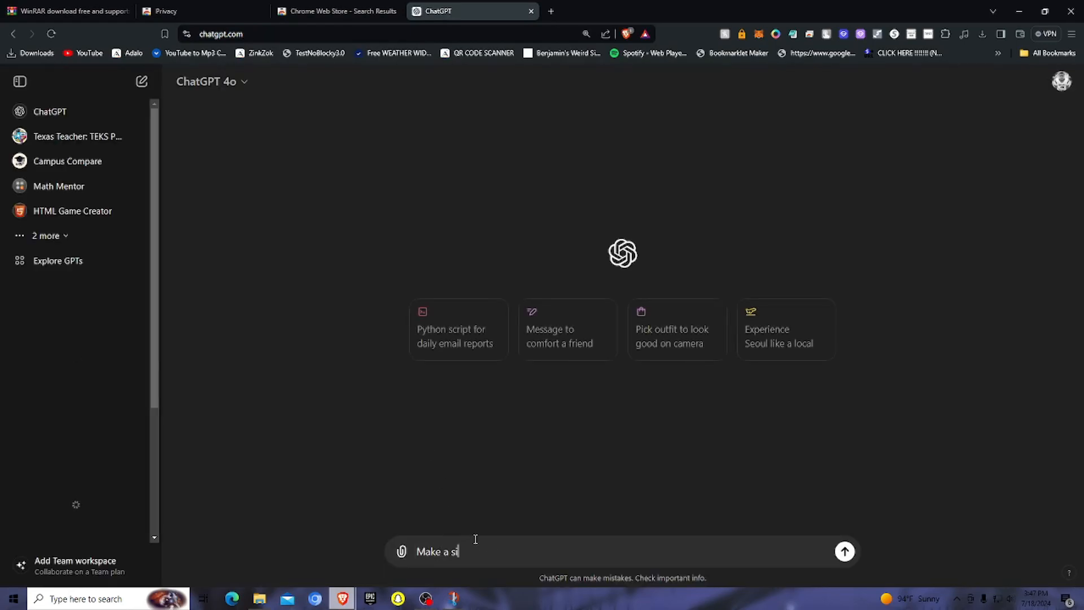
type("mple pr")
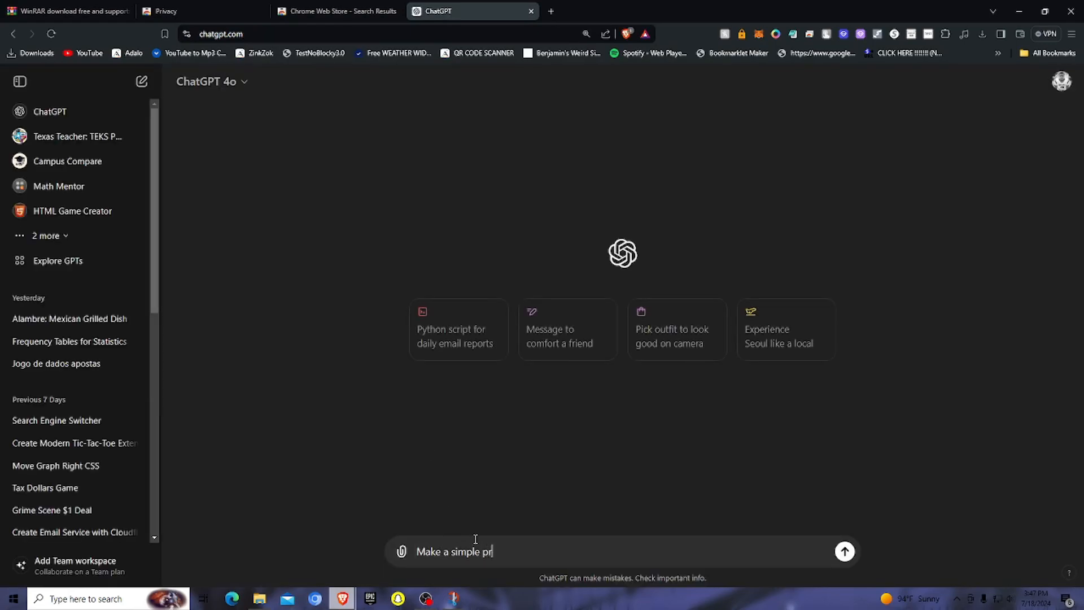
type("ivacy policy for a tic-tac-toe game")
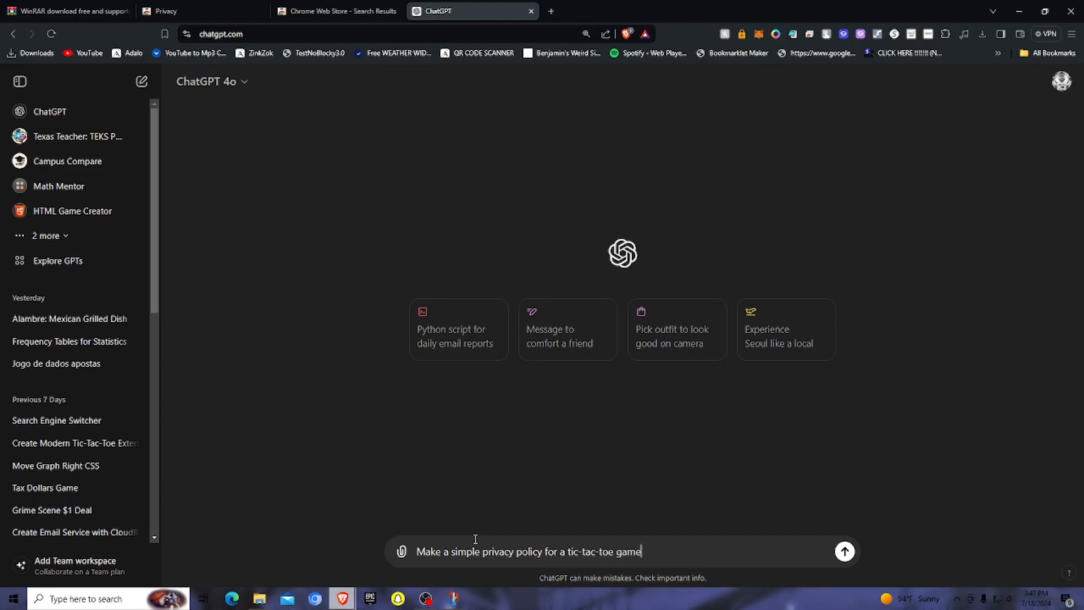
key("Return")
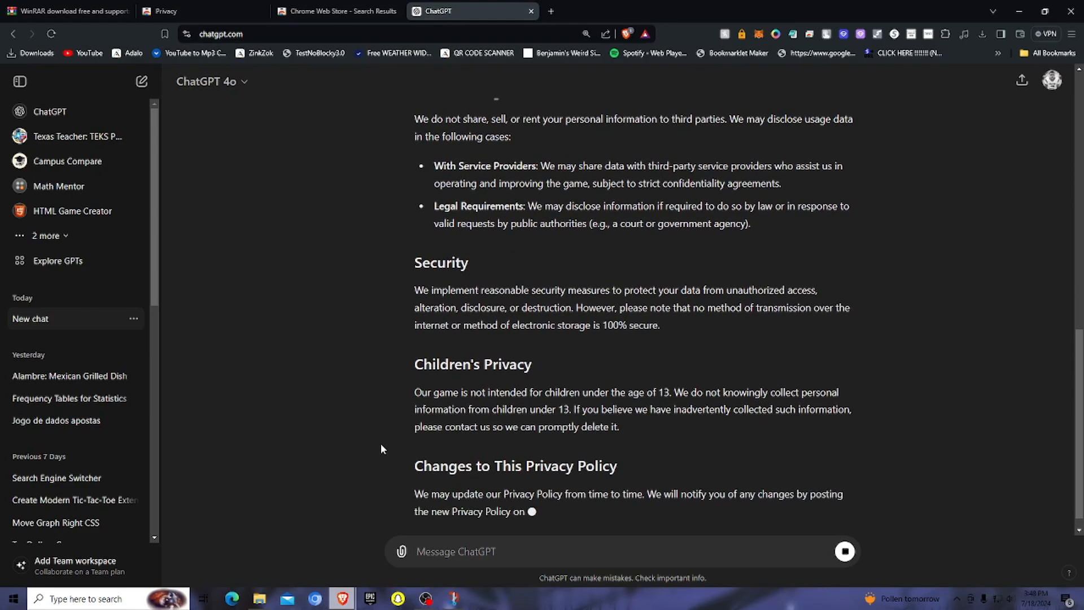
Copy the generated privacy policy text from the Effective Date line through the final last-revision line
scroll(489, 281, "up", 1)
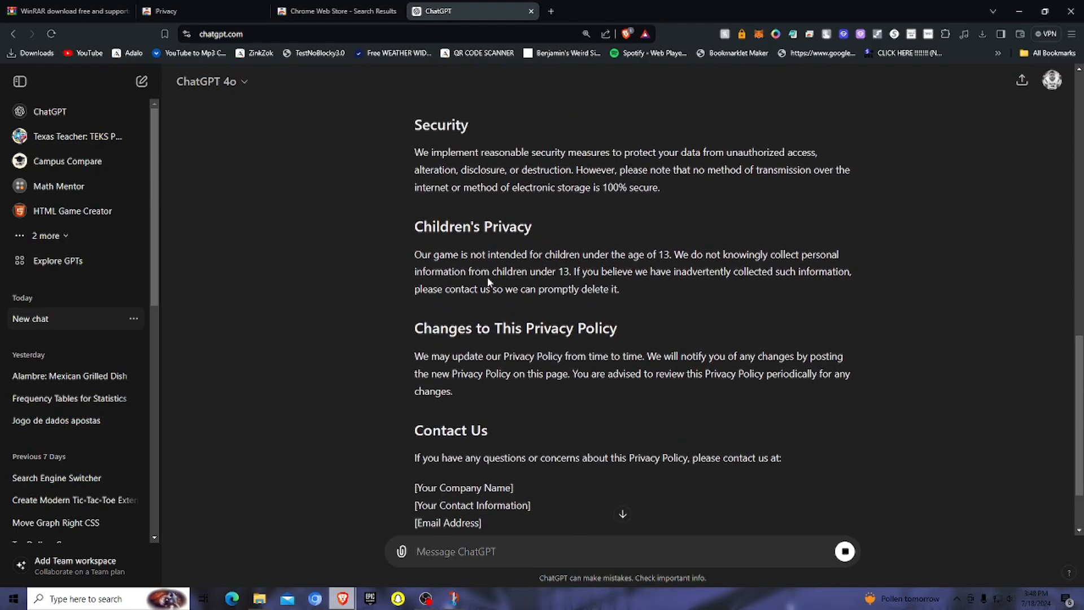
left_click_drag(482, 255, 523, 232)
left_click(666, 268)
left_click(520, 244)
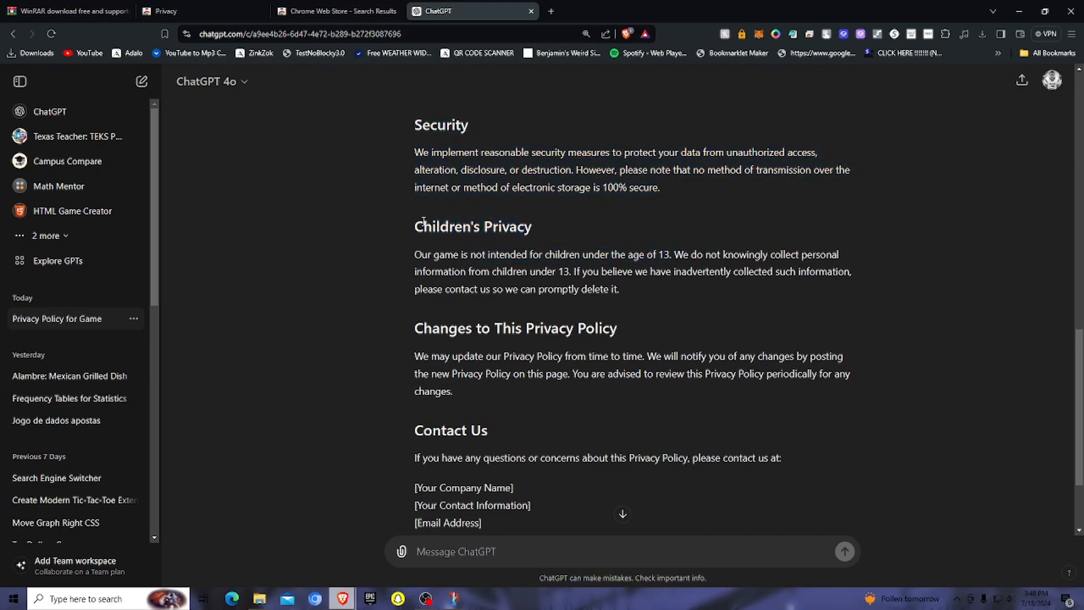
left_click_drag(423, 221, 631, 282)
left_click(623, 514)
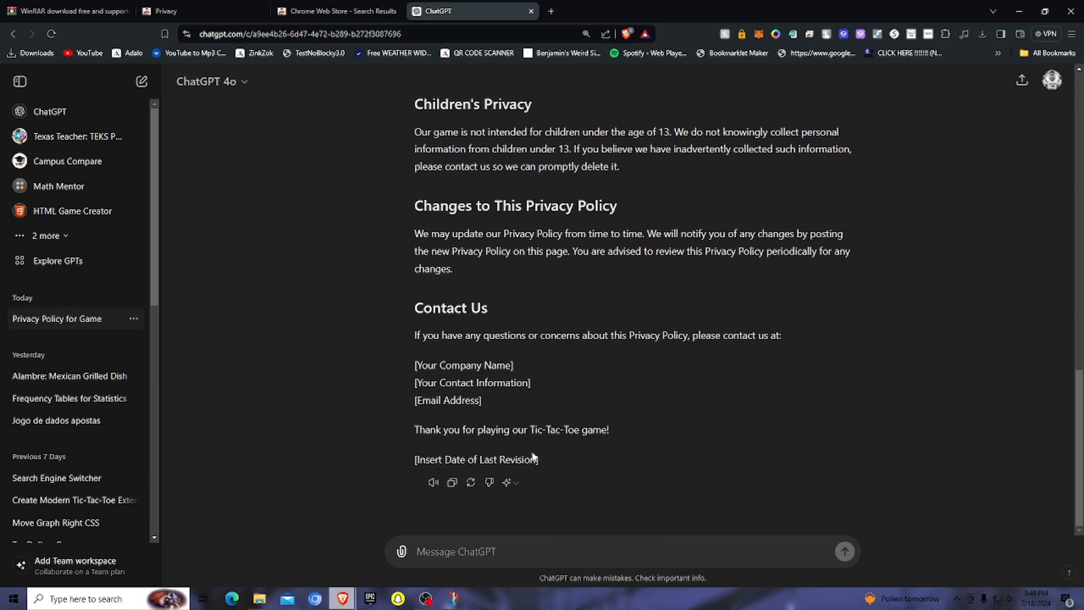
left_click_drag(560, 460, 409, 219)
scroll(440, 382, "up", 3)
scroll(419, 361, "up", 12)
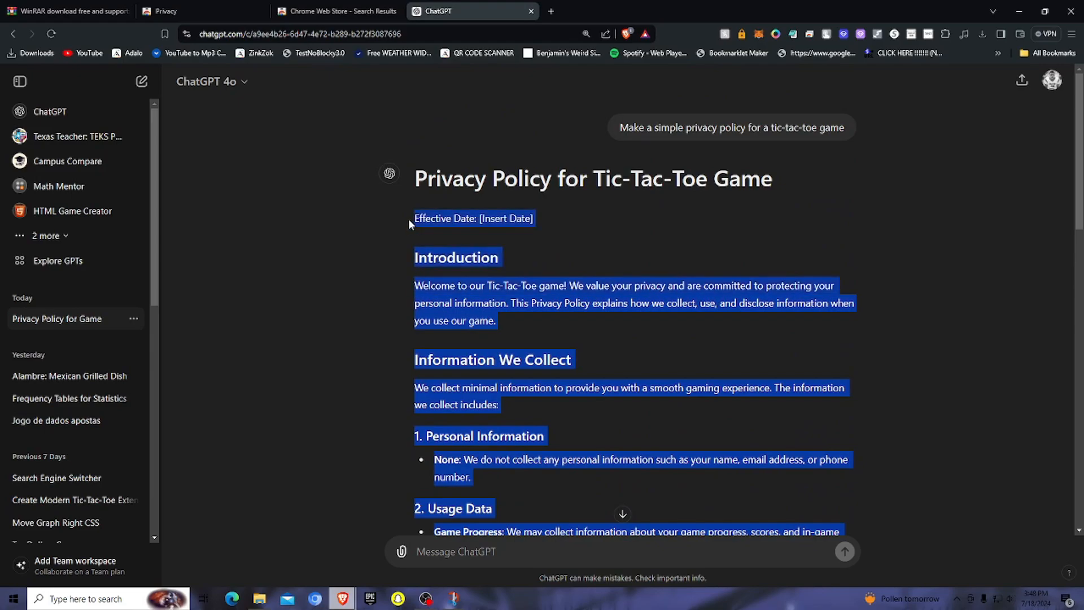
Search the web for "txt hosting" in a new tab and open the Hostize file hosting site
left_click(245, 7)
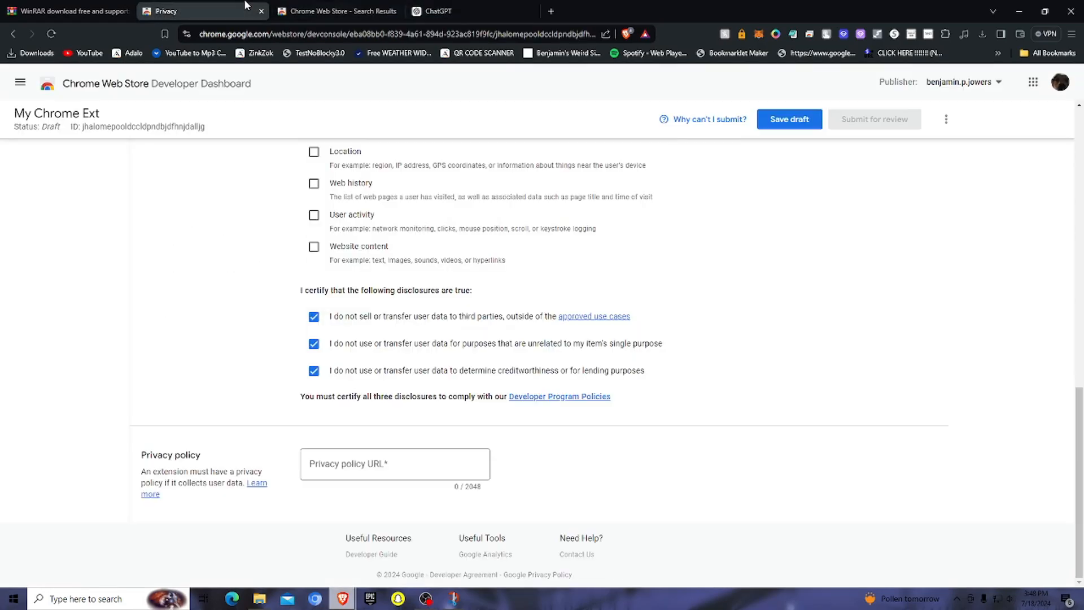
left_click(552, 11)
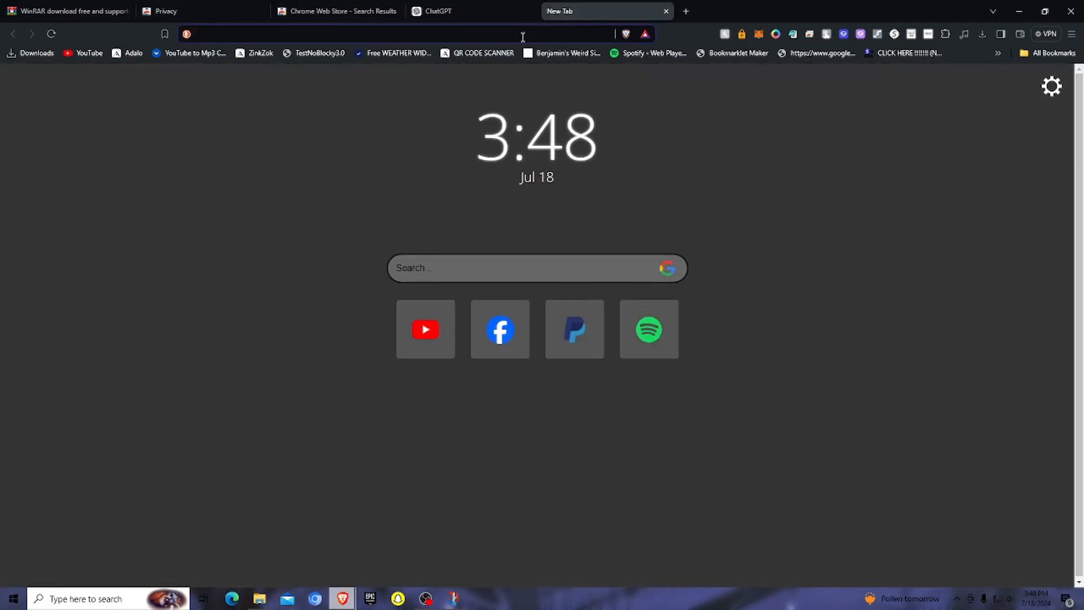
type("txt hosting")
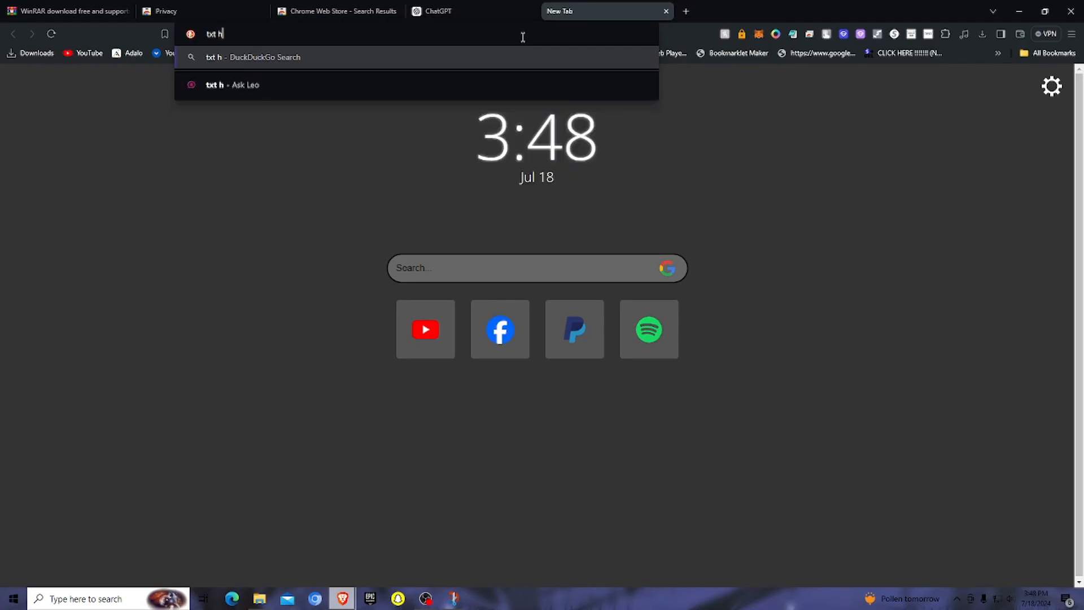
key("Return")
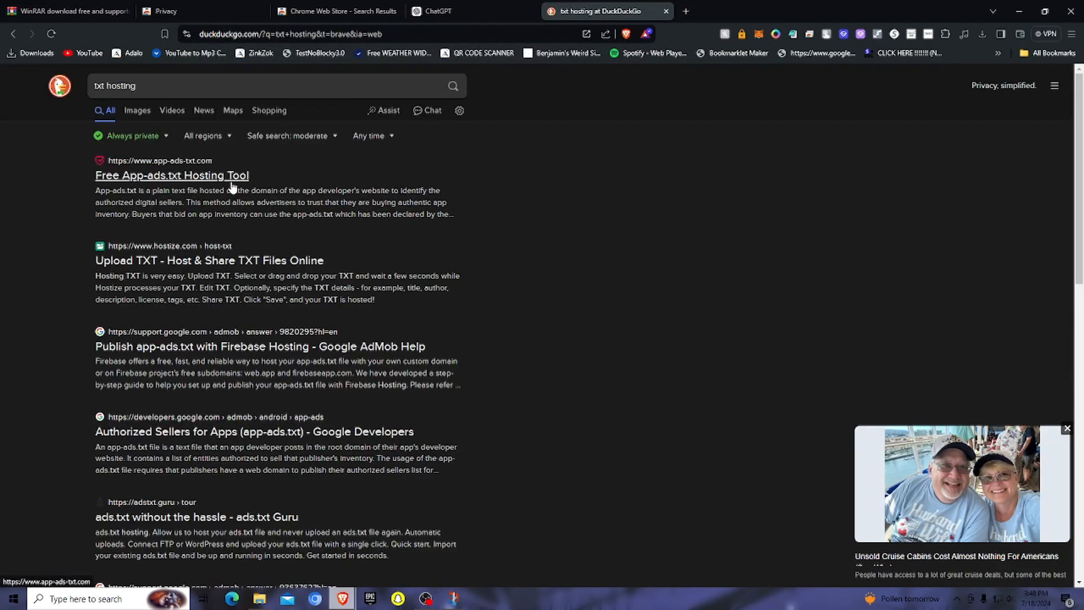
left_click(249, 261)
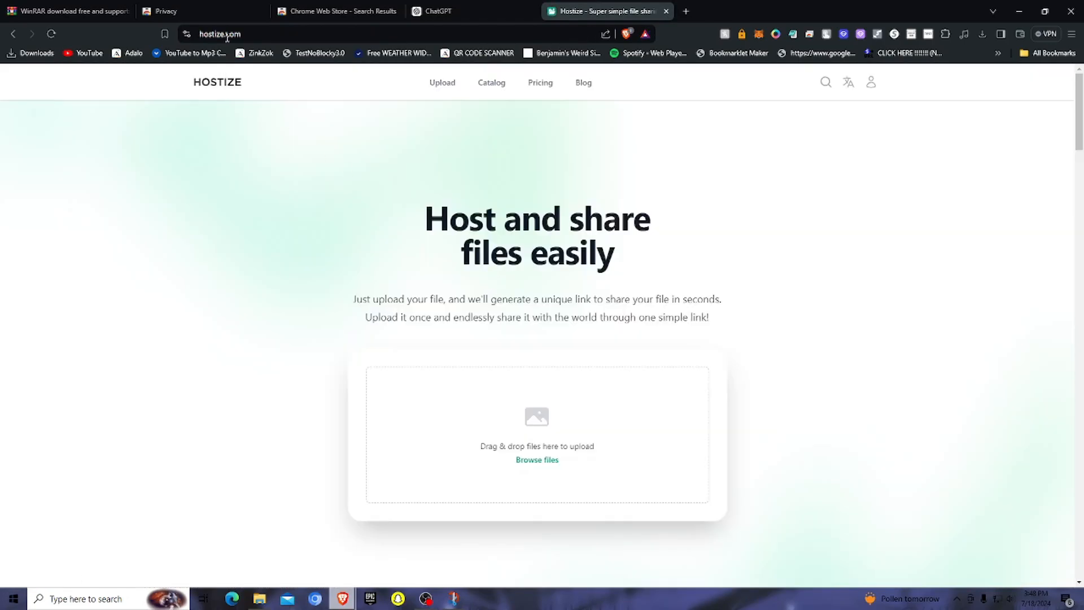
left_click(227, 36)
left_click(391, 176)
Uncover the desktop, open privacy.txt in Notepad and paste the copied privacy policy into it
left_click_drag(818, 11, 502, 79)
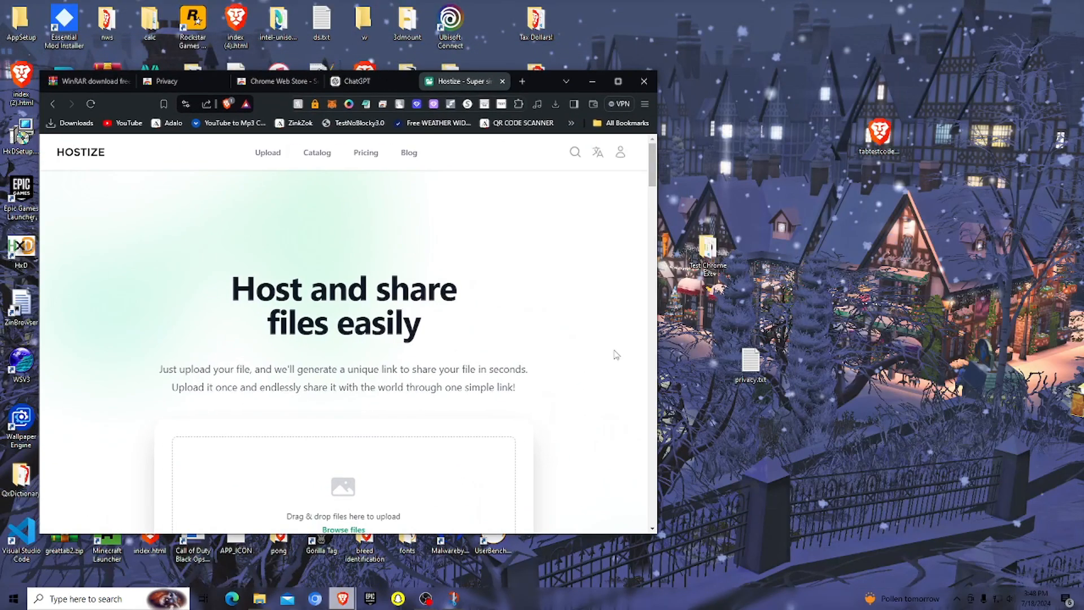
double_click(748, 361)
key("ctrl+v")
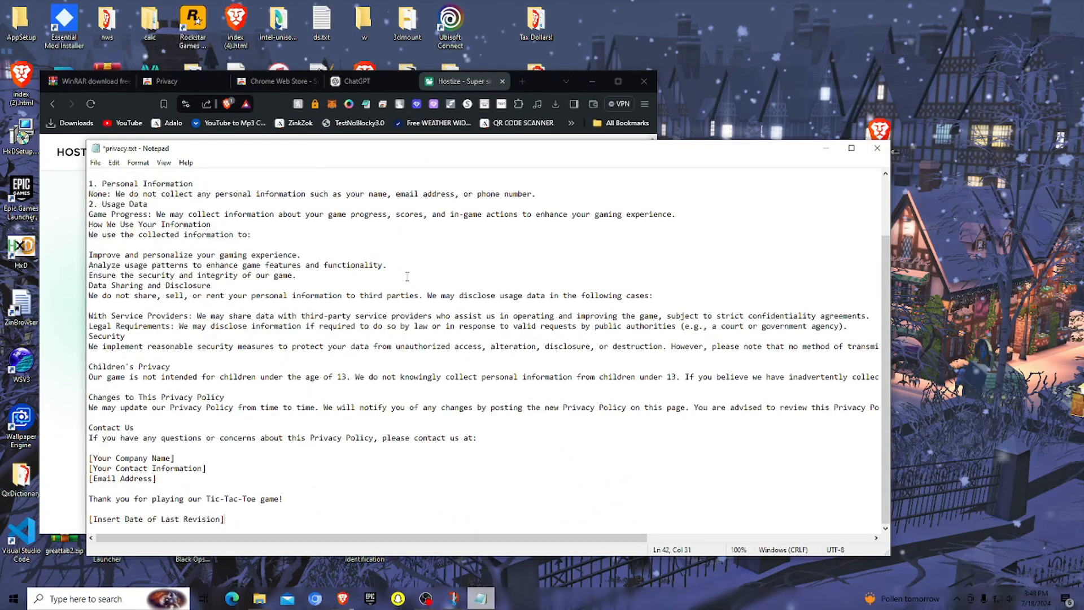
scroll(246, 250, "up", 3)
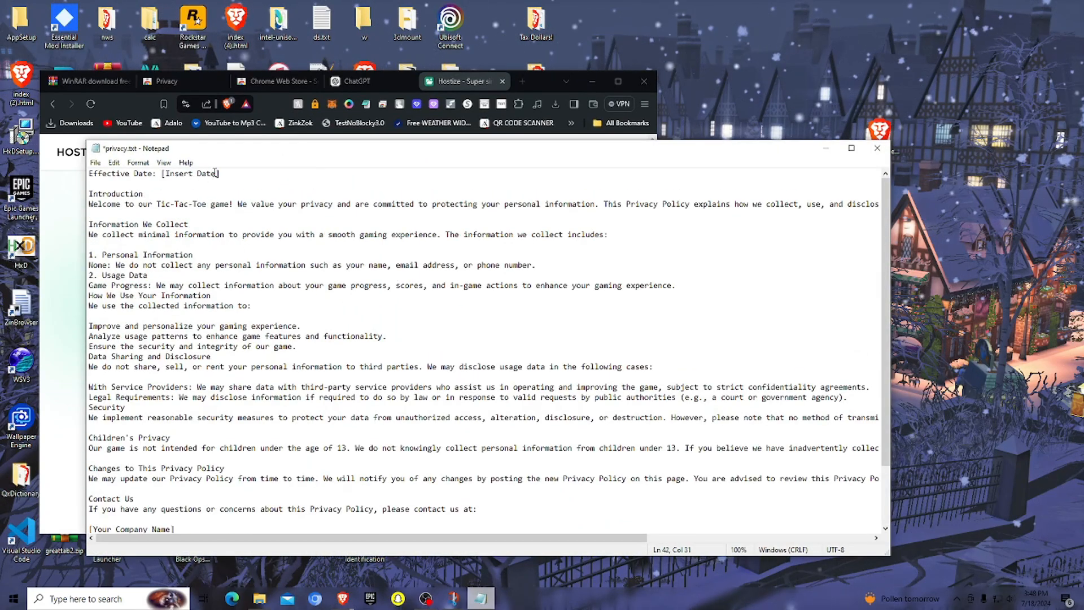
Replace the Insert Date placeholder in the Effective Date line with 7/18/2024 and save privacy.txt
left_click_drag(216, 174, 165, 175)
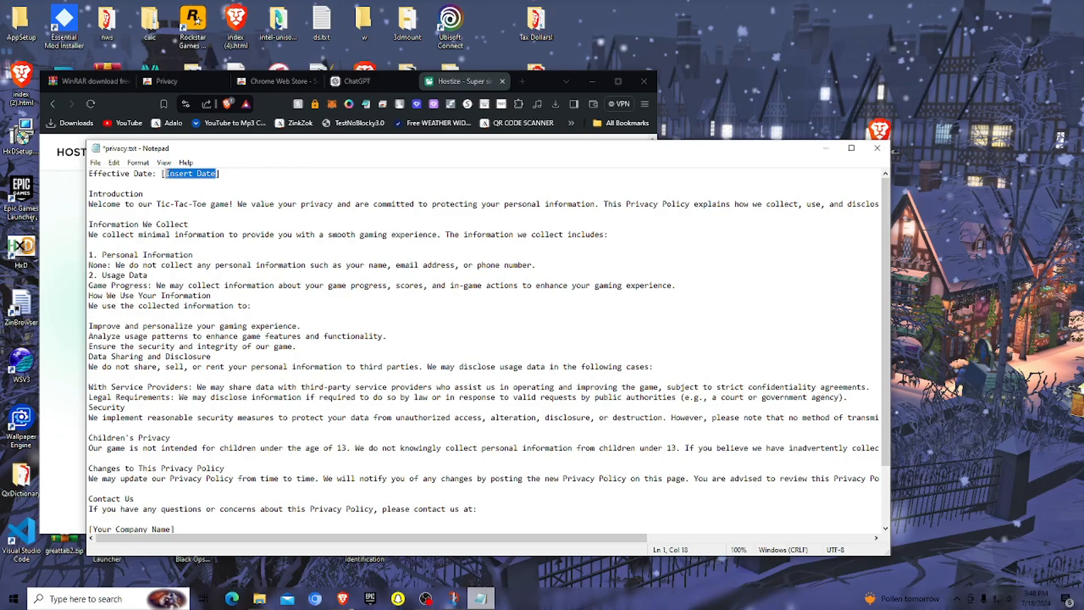
key("BackSpace")
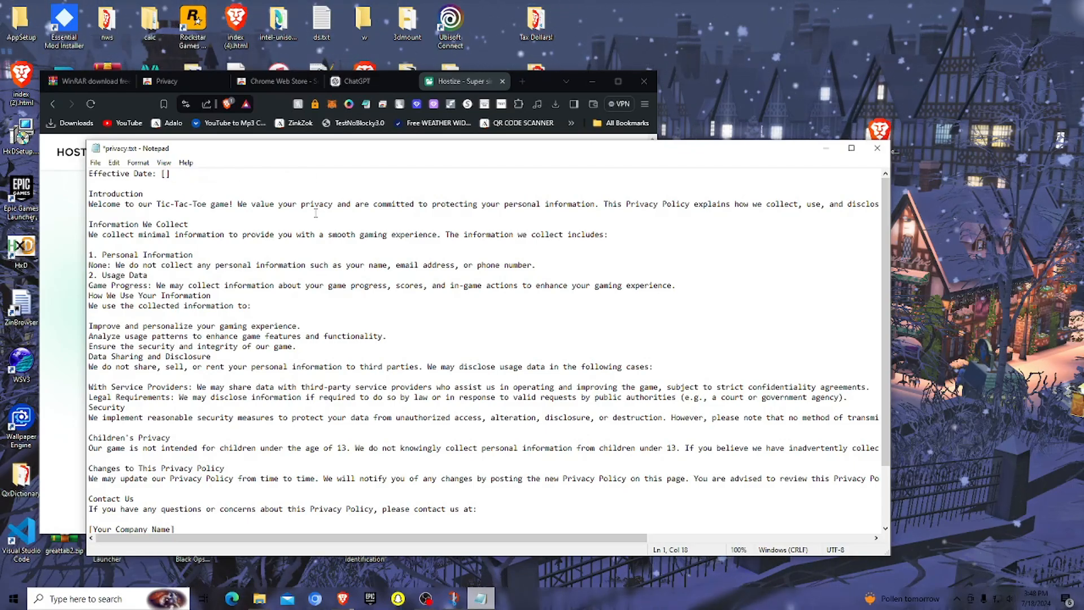
type("7/")
type("18/")
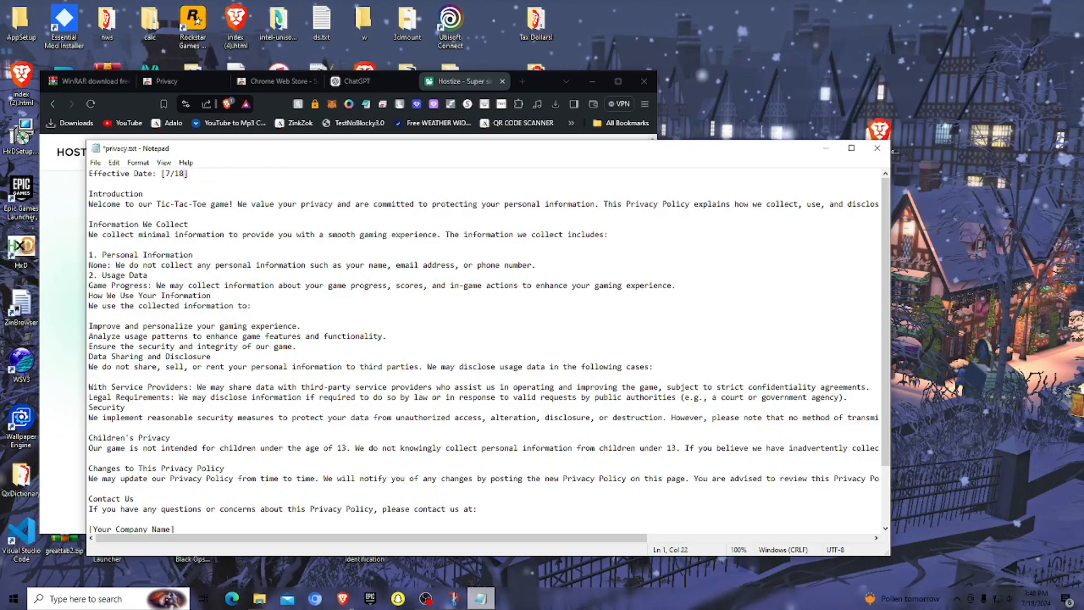
type("200")
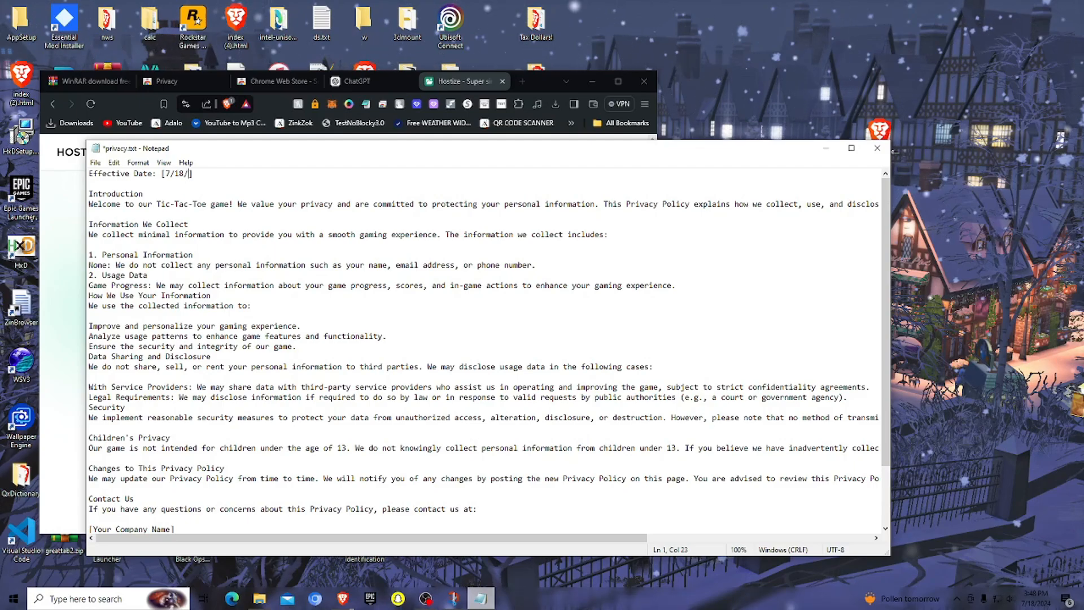
key("BackSpace")
type("24")
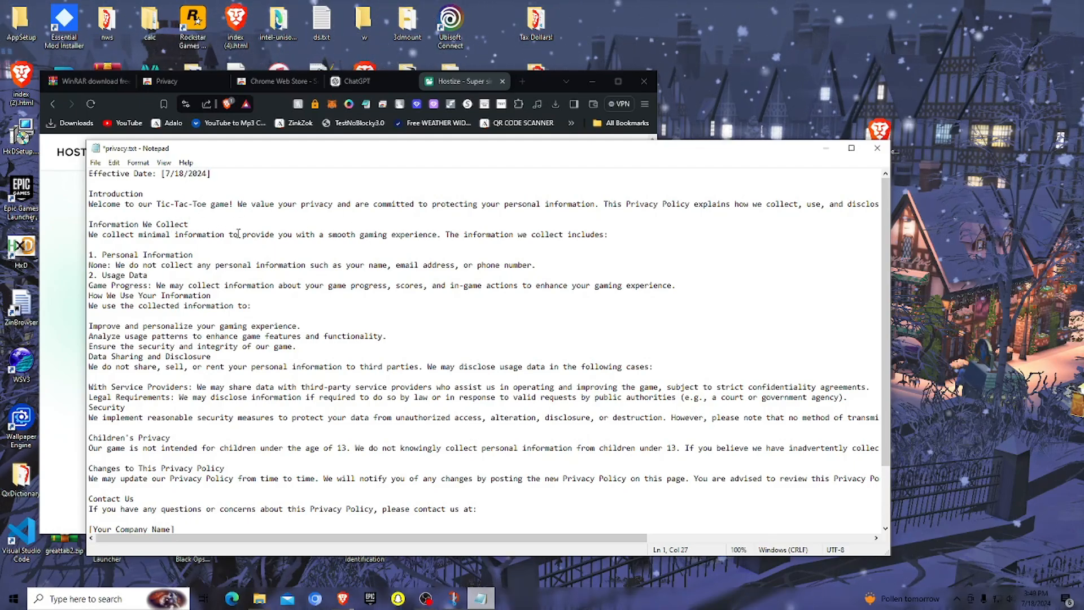
left_click(96, 162)
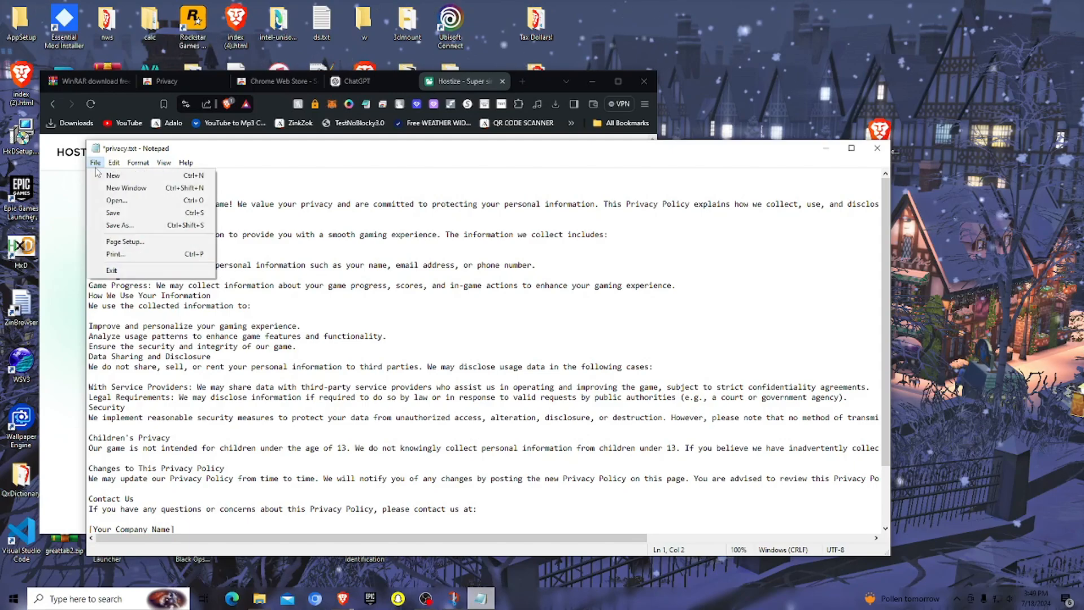
left_click(113, 214)
left_click(296, 249)
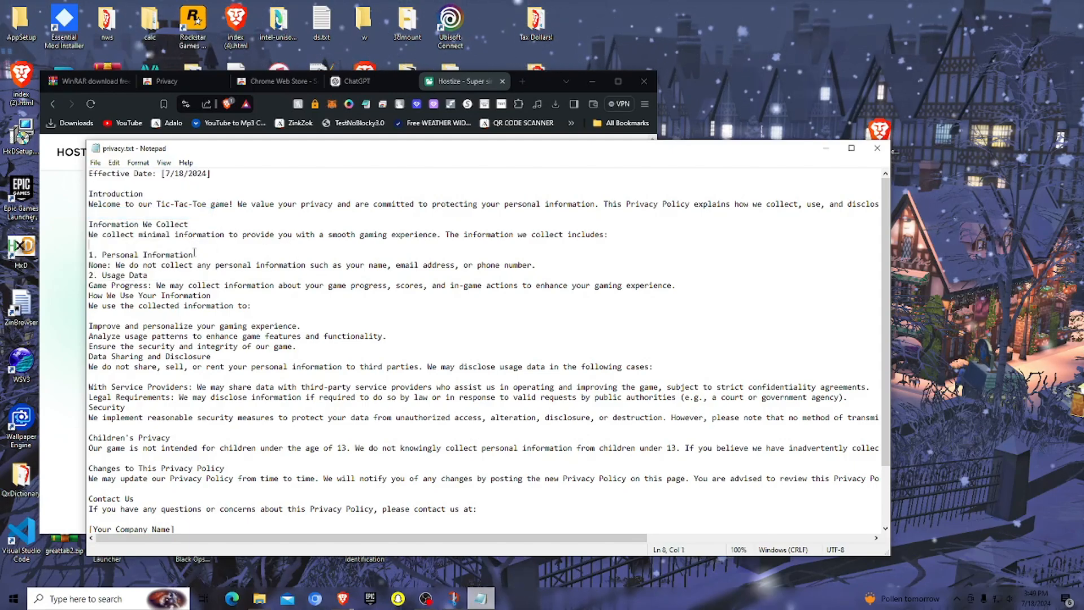
Delete the Children's Privacy section, including its heading and paragraph, from the privacy policy in privacy.txt
scroll(87, 362, "down", 3)
left_click_drag(87, 361, 881, 377)
key("BackSpace")
key("Delete")
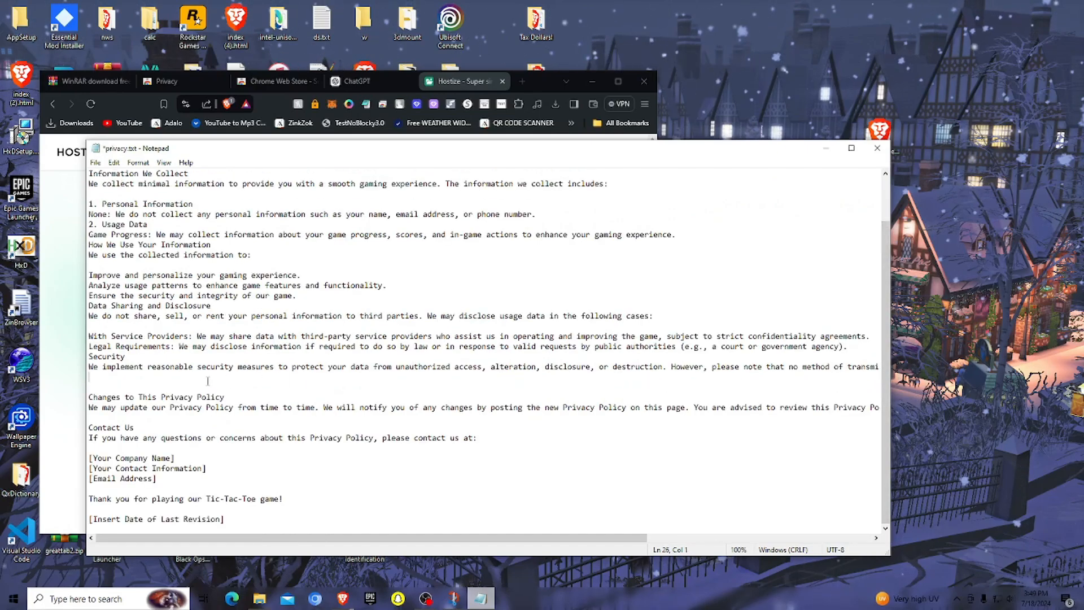
Remove the company name, contact information and email placeholders along with the last-revision date placeholder from the end of the policy
left_click_drag(175, 458, 158, 478)
key("BackSpace")
key("BackSpace")
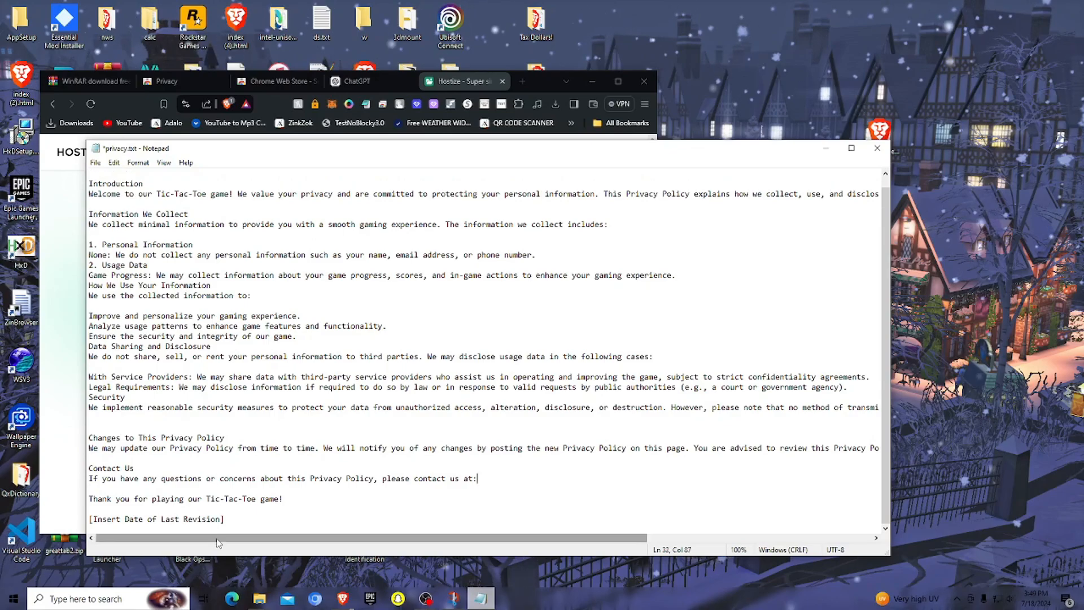
left_click_drag(224, 519, 78, 525)
key("BackSpace")
key("BackSpace")
key("BackSpace")
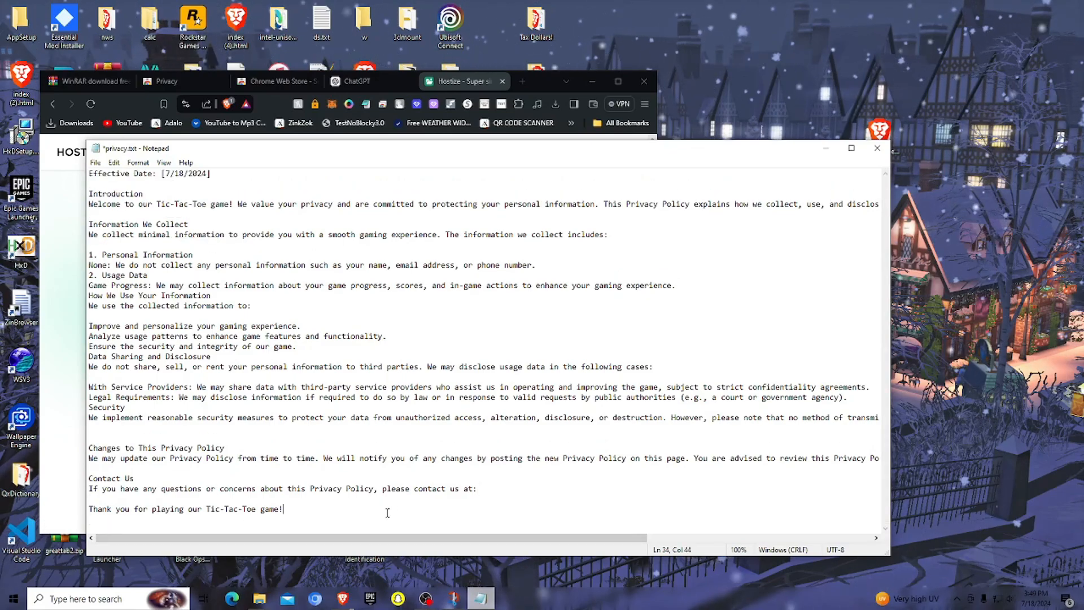
Save the edited privacy.txt and close Notepad
left_click(95, 163)
left_click(113, 213)
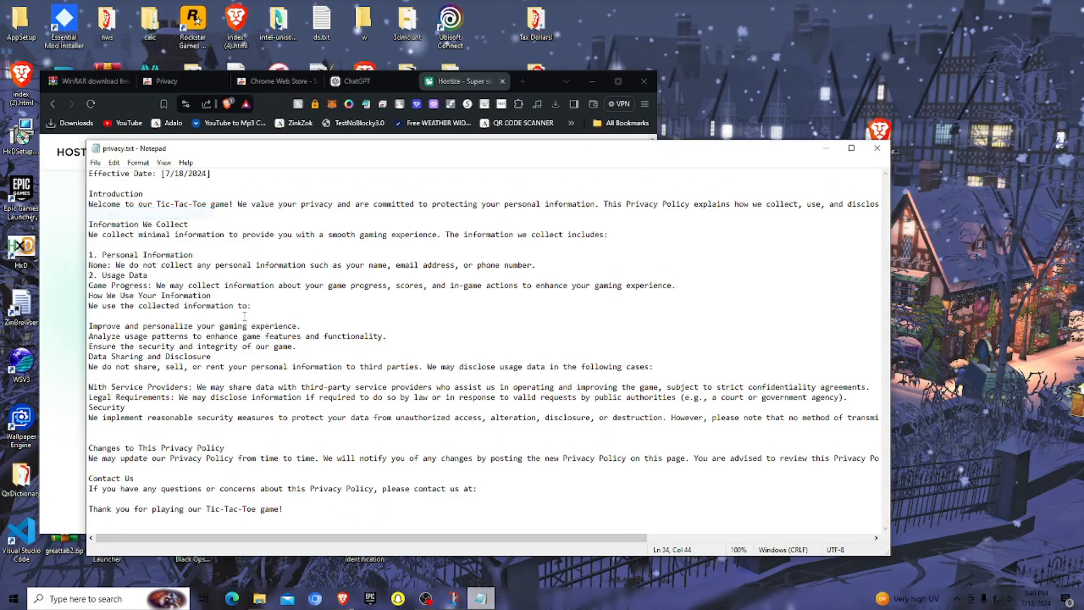
left_click(214, 316)
left_click(876, 148)
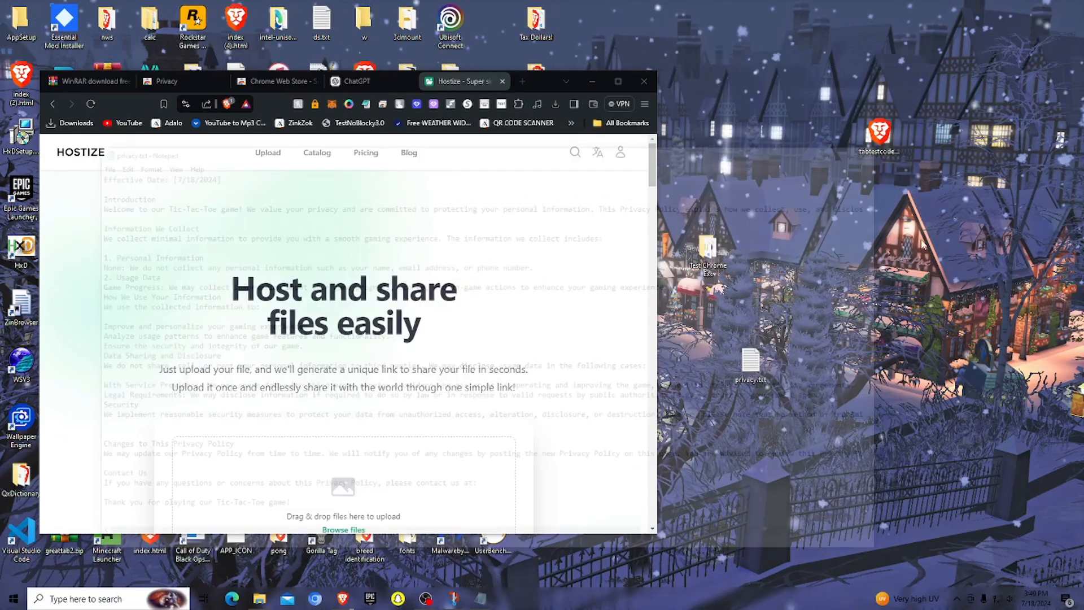
Upload privacy.txt from the desktop to Hostize and save it as a public file
left_click_drag(752, 366, 402, 475)
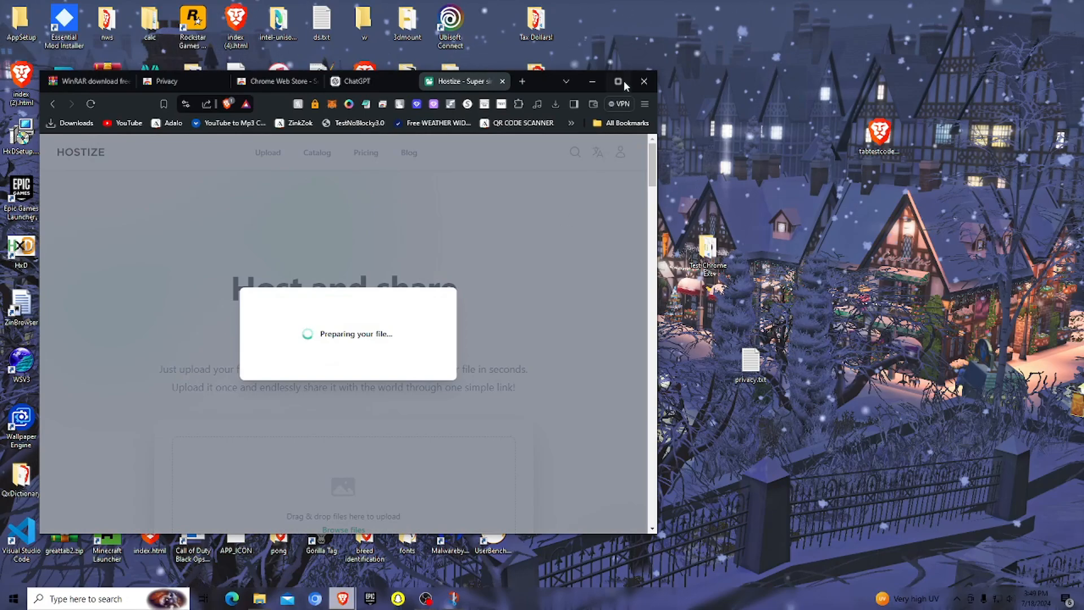
left_click(619, 80)
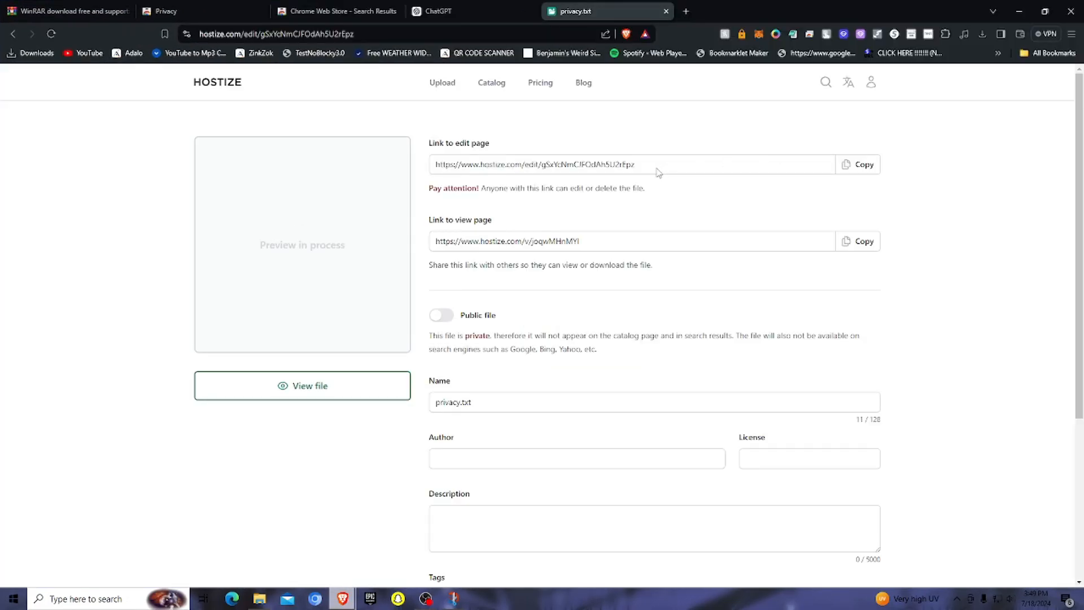
left_click(442, 318)
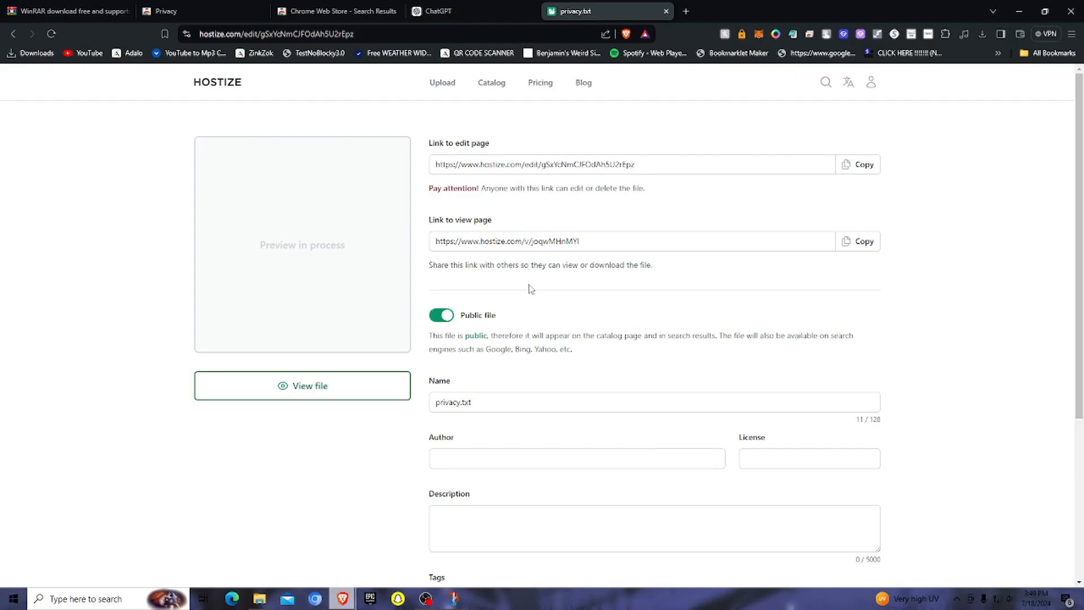
scroll(544, 292, "down", 3)
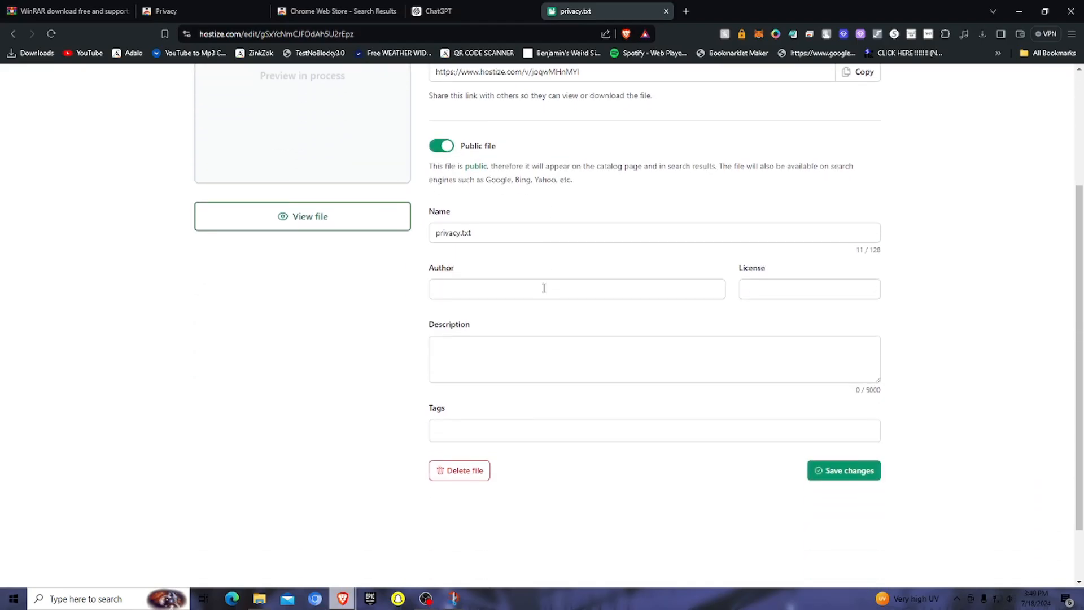
scroll(544, 288, "up", 3)
scroll(559, 312, "down", 5)
left_click(846, 399)
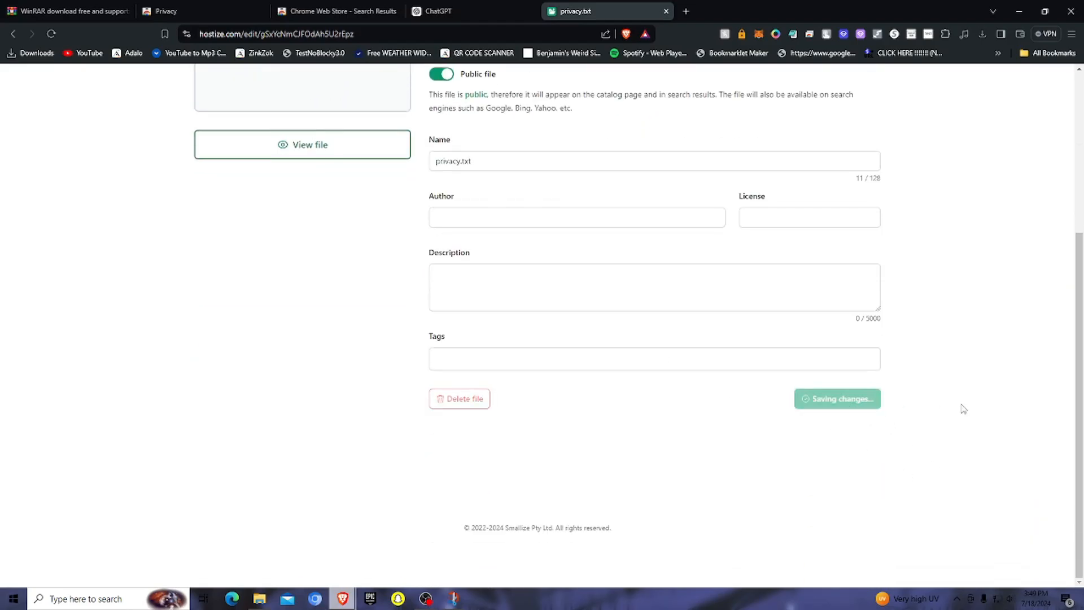
Copy the uploaded file's view page link and open it in a new tab
scroll(907, 352, "up", 5)
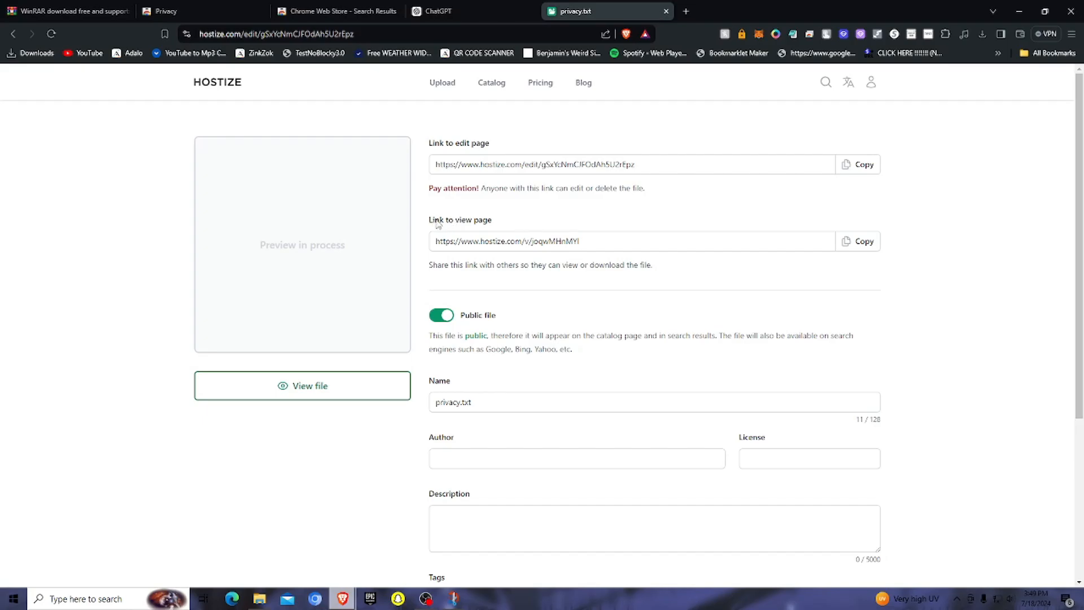
left_click_drag(438, 224, 484, 221)
left_click(536, 226)
left_click(857, 244)
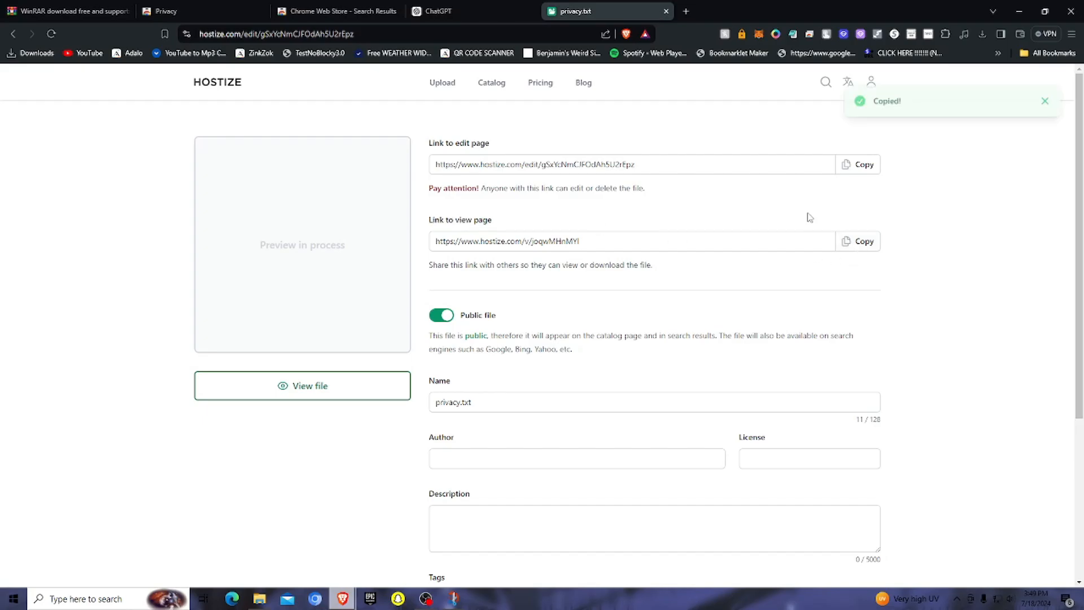
left_click(687, 11)
key("ctrl+v")
key("Return")
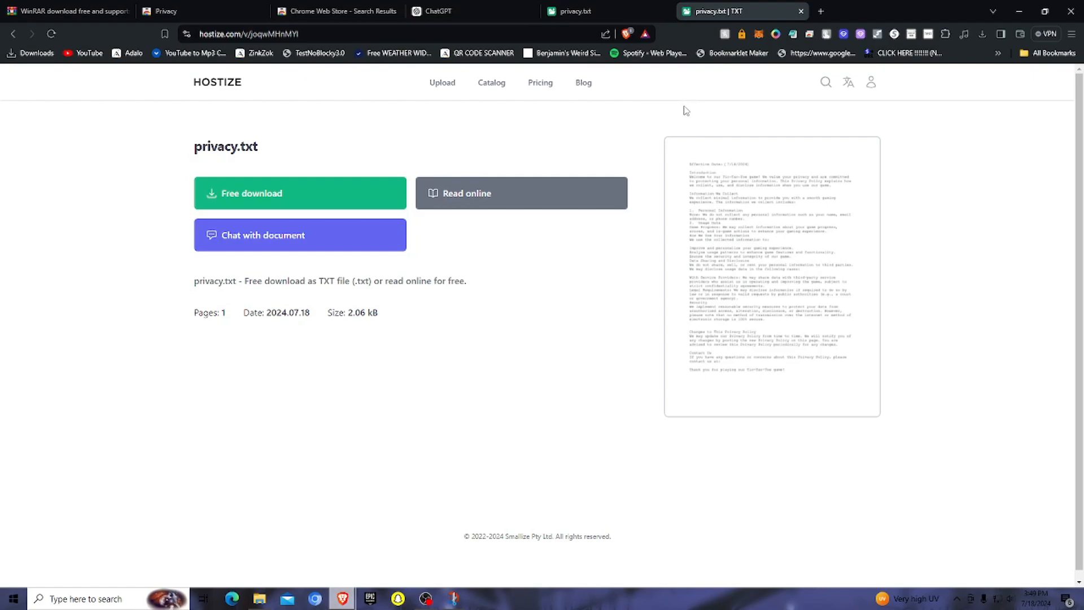
Open the hosted privacy.txt for reading online and check that the policy text displays
right_click(776, 196)
left_click(737, 195)
left_click(556, 201)
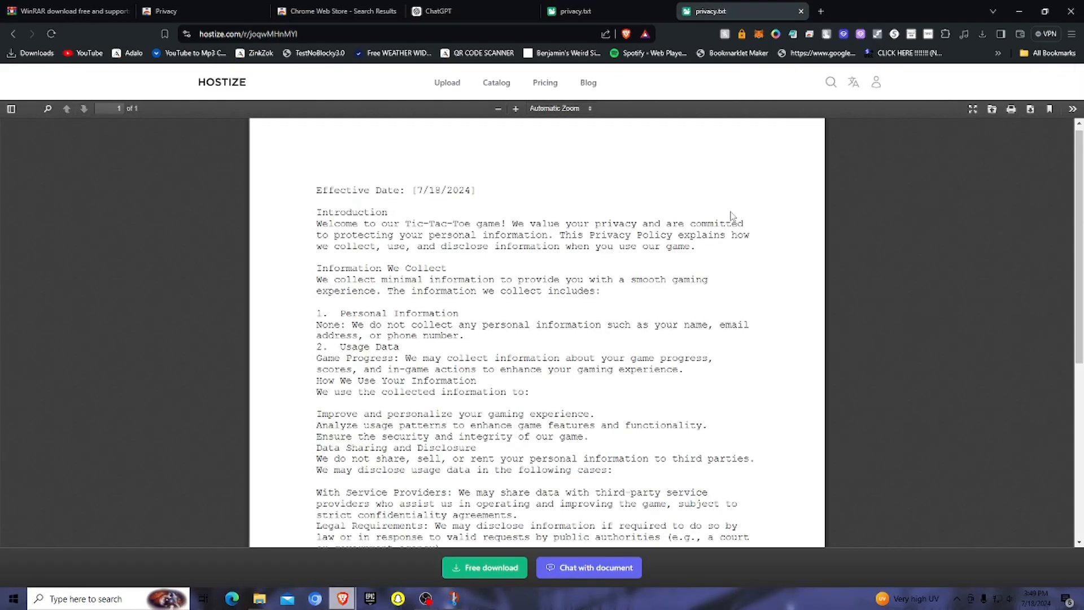
scroll(759, 279, "down", 1)
scroll(759, 278, "up", 1)
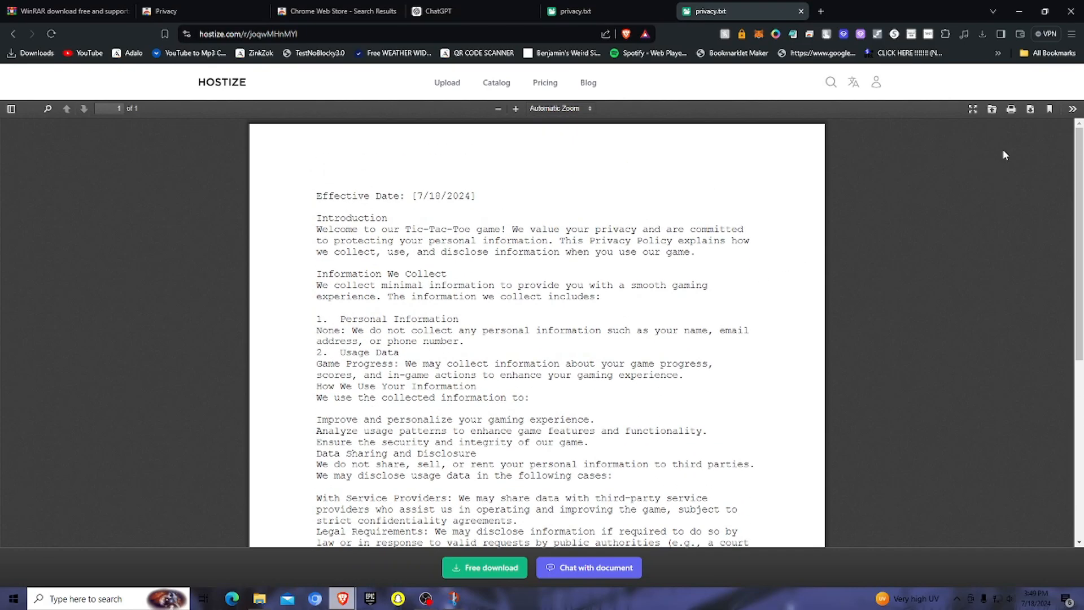
Try to open the online reading page's address in a separate new tab
left_click(310, 37)
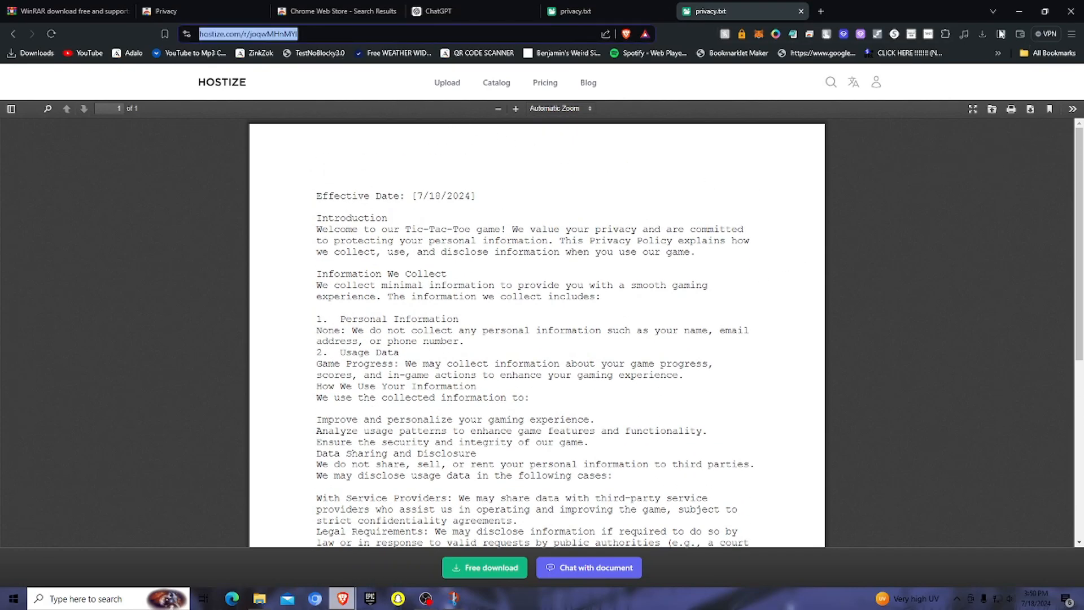
left_click(825, 9)
key("ctrl+v")
key("shift+Return")
left_click_drag(830, 5, 556, 94)
left_click(850, 99)
left_click(768, 6)
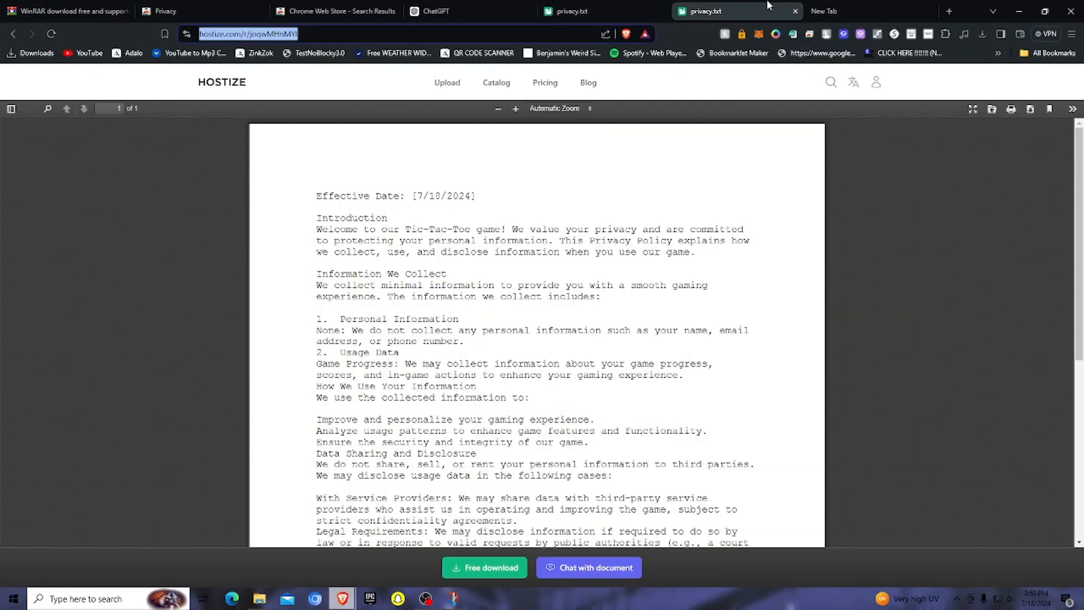
Compare the file's Hostize edit page with its reading page and look through the policy to its end
left_click(619, 6)
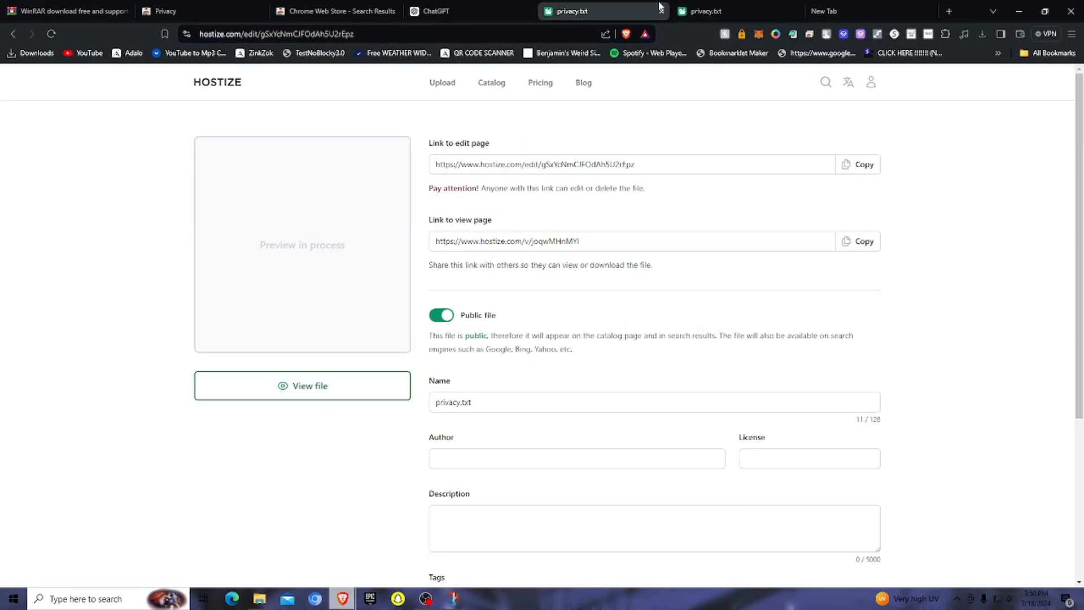
left_click(698, 7)
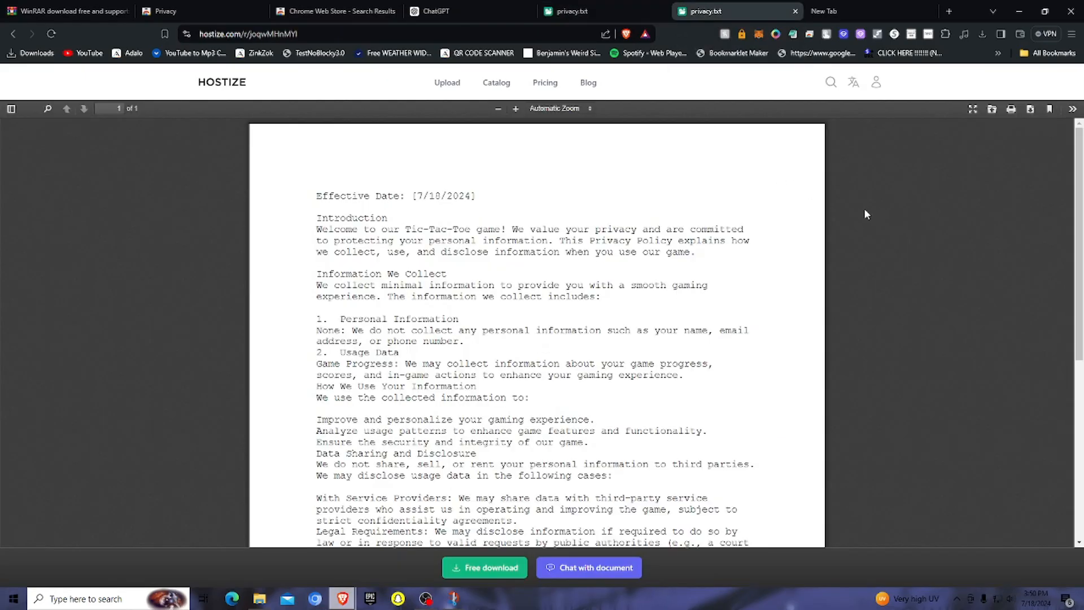
scroll(514, 310, "down", 5)
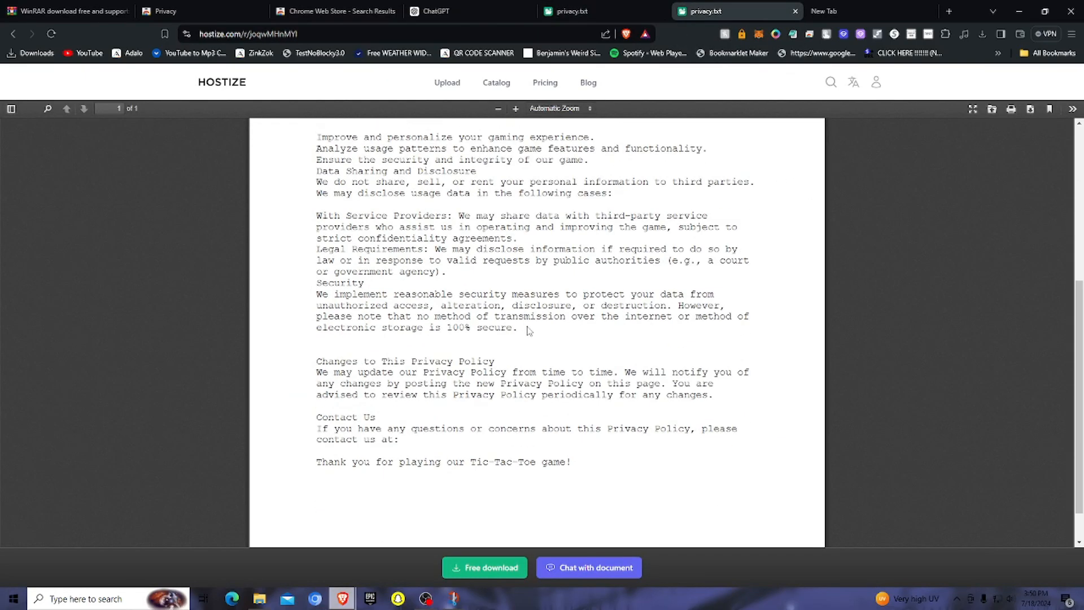
scroll(507, 179, "up", 5)
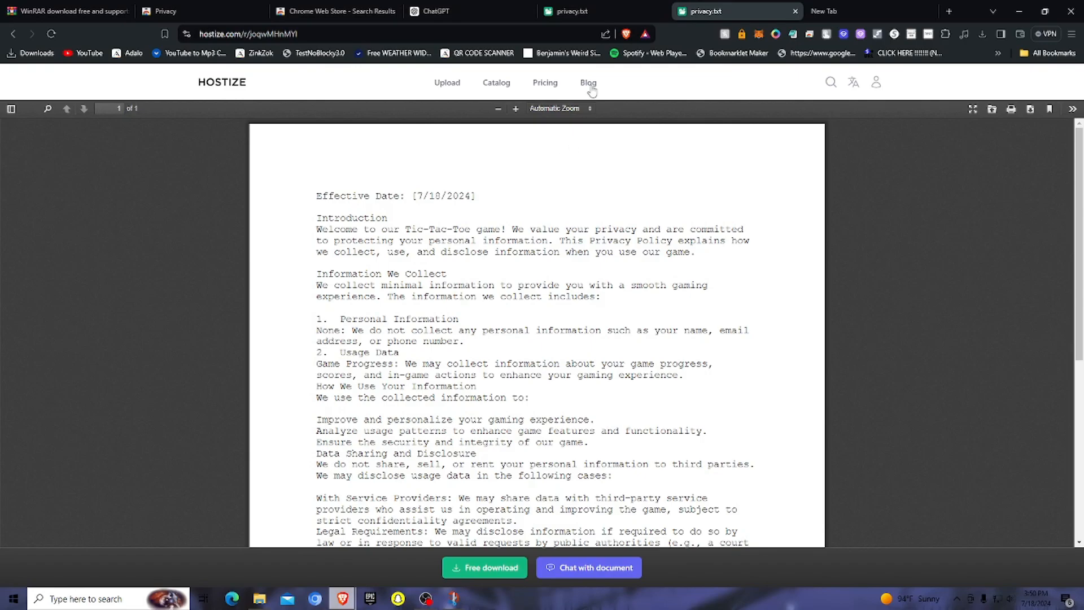
Return to the file's edit page, copy its view page link again and open it in another new tab
left_click(582, 11)
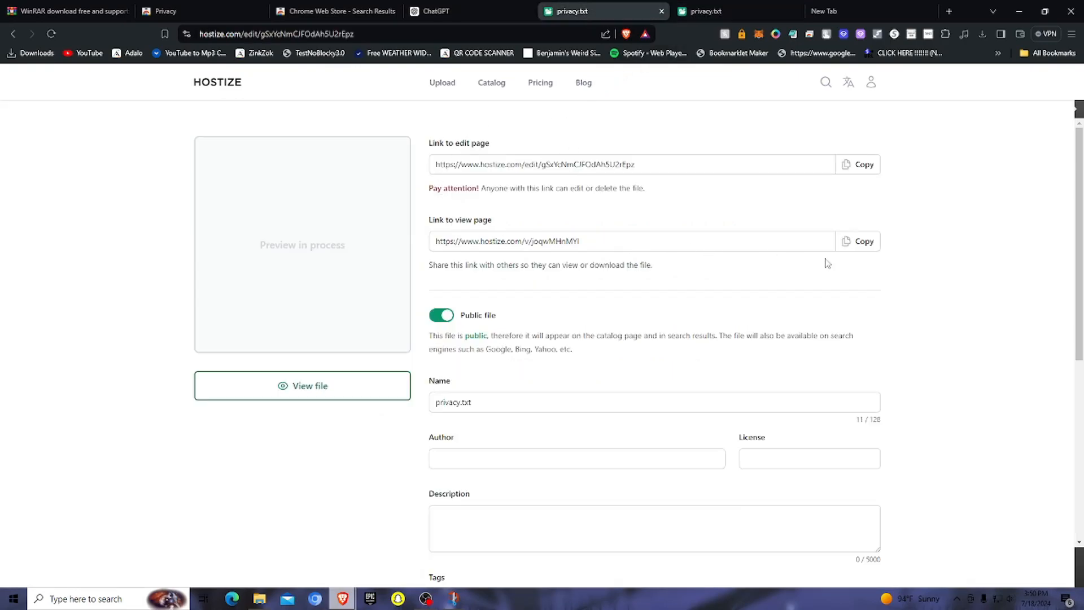
left_click(863, 241)
left_click(949, 11)
key("ctrl+v")
key("Return")
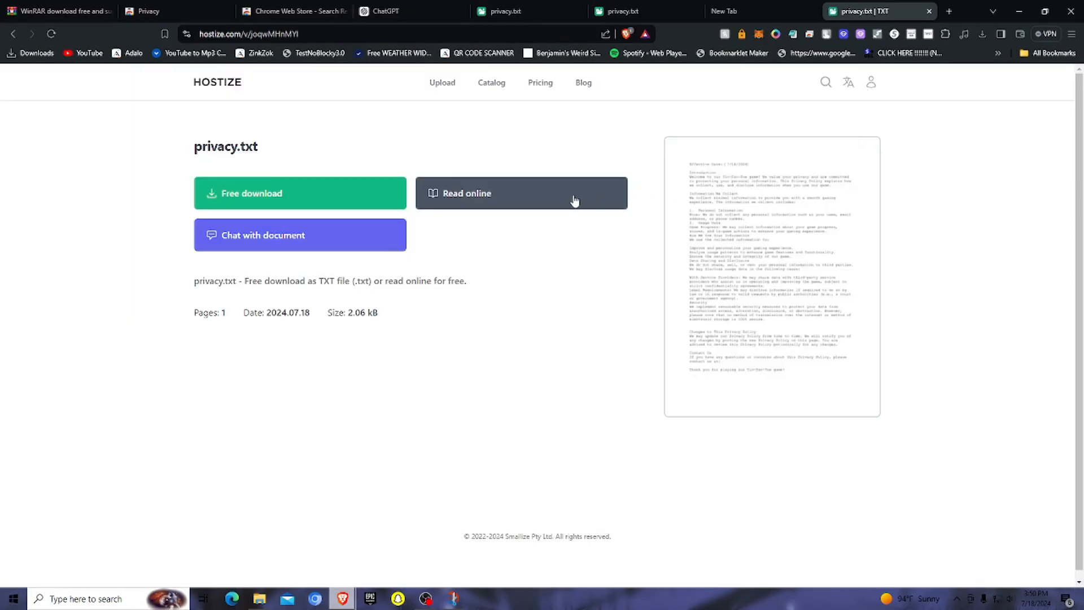
Copy the hosted policy's online reading address and enter it as the extension's Privacy policy URL in the Developer Dashboard
left_click(508, 201)
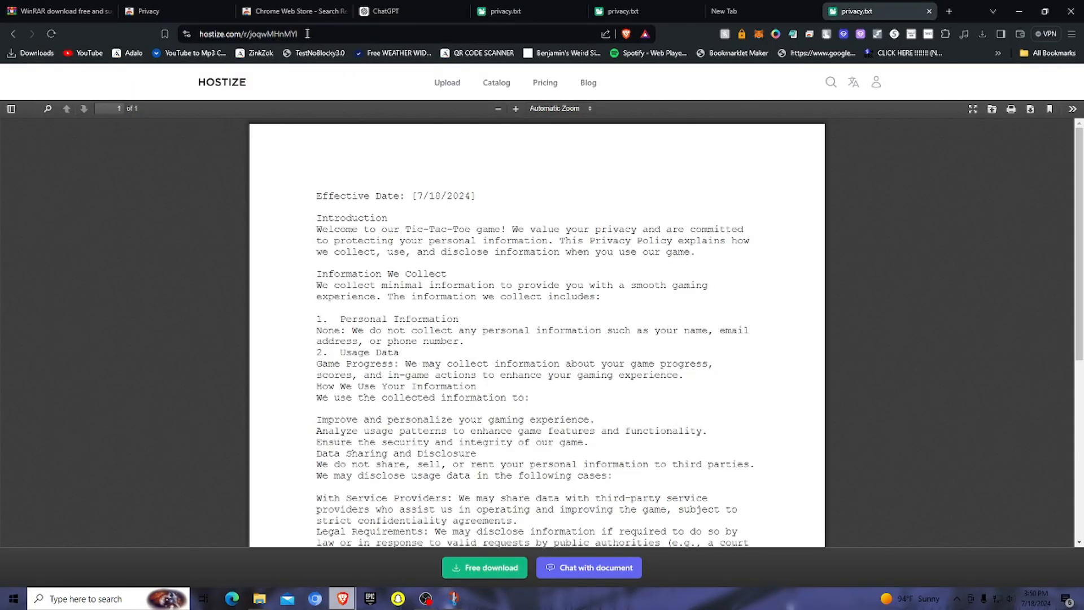
left_click(308, 33)
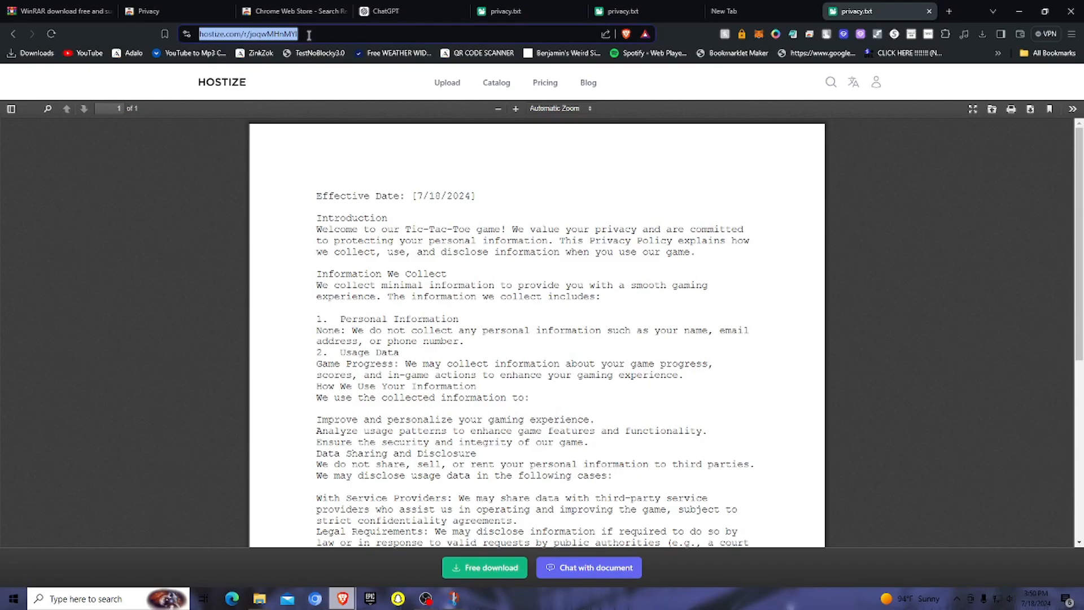
left_click(297, 10)
left_click(169, 10)
left_click(398, 456)
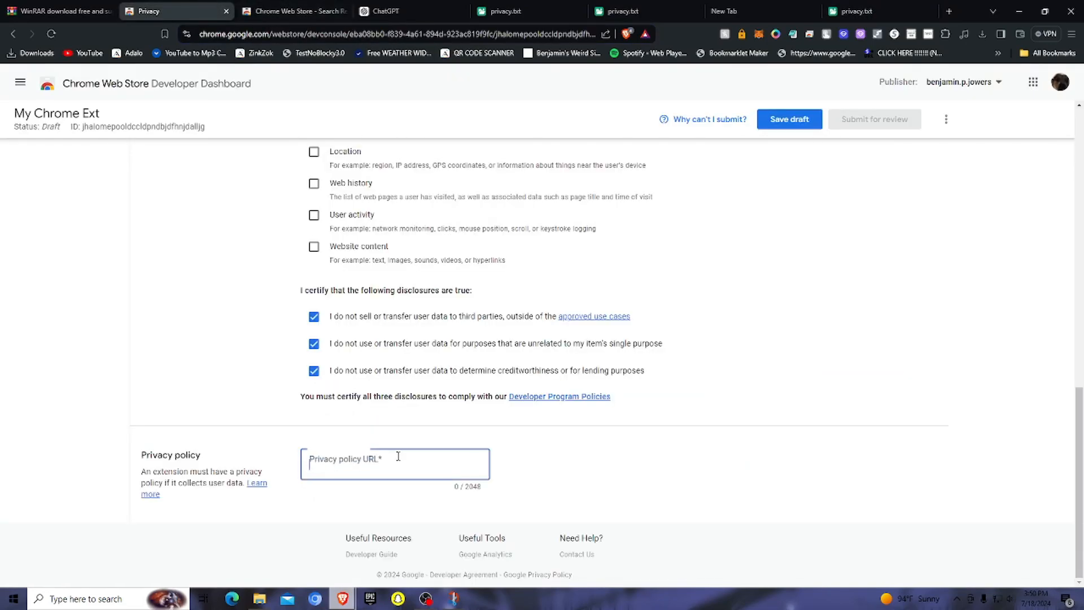
key("ctrl+v")
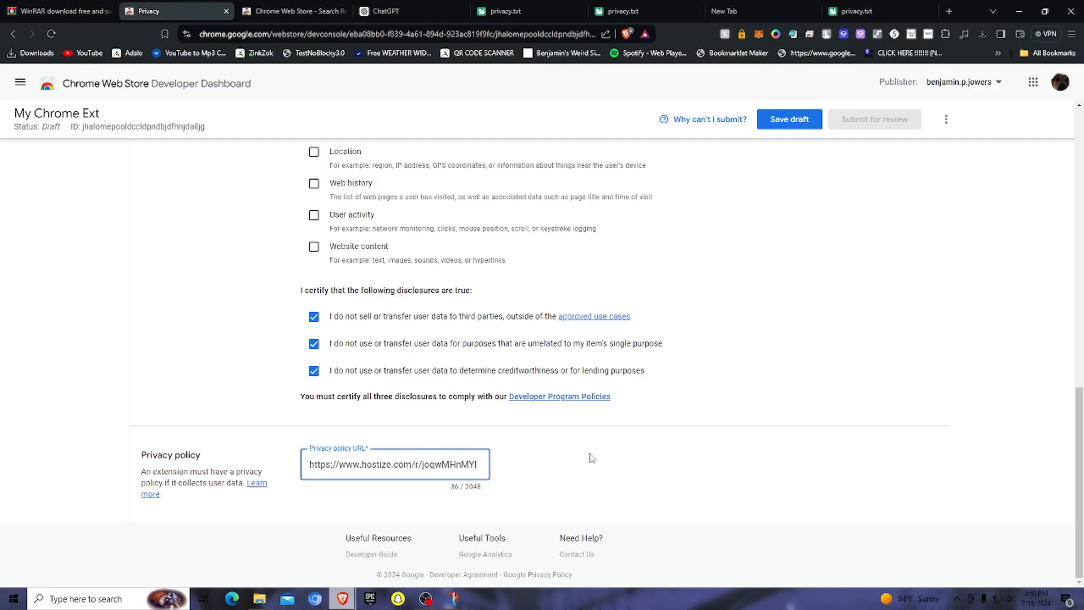
Fill the activeTab justification with "awd" and the host permission justification with "awdawd"
scroll(581, 440, "up", 15)
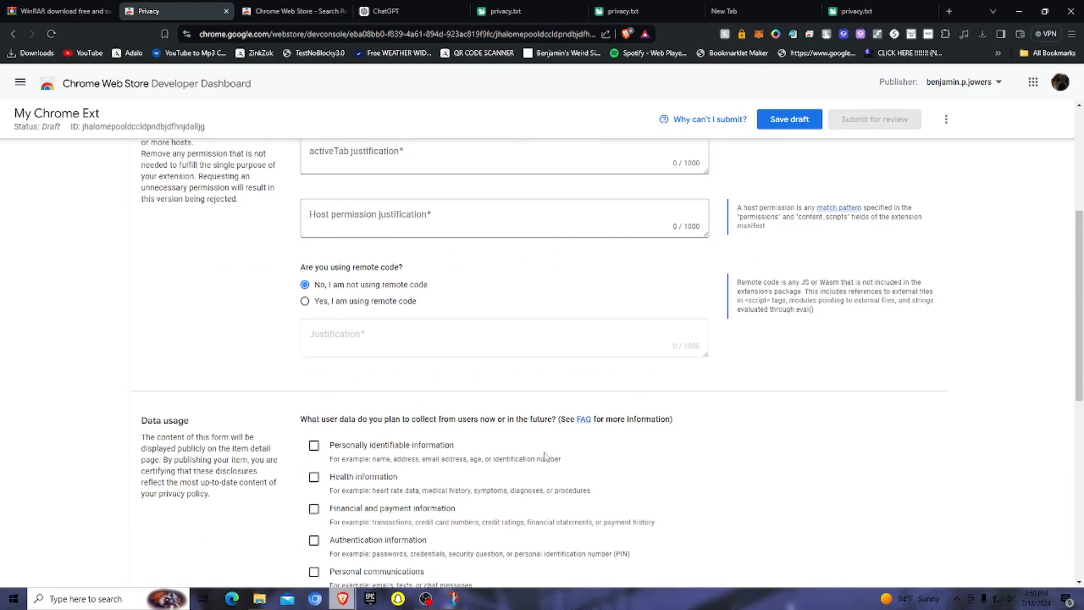
left_click(361, 417)
type("awd")
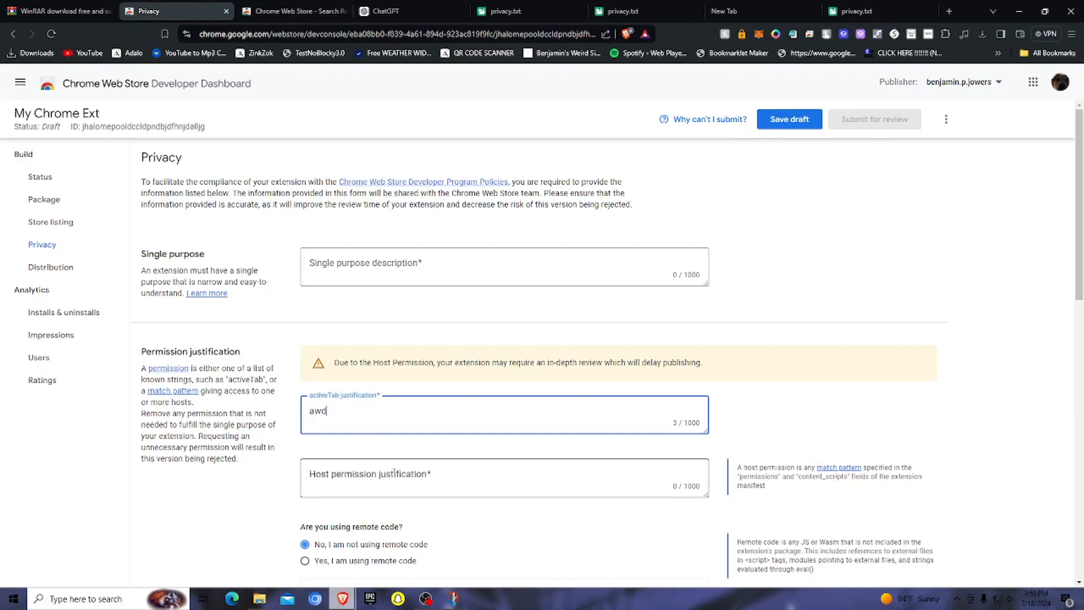
left_click(368, 477)
type("awdawd")
Enter "a simple tic-tac-toe game to play with friends." as the single purpose description
left_click(354, 273)
left_click(142, 254)
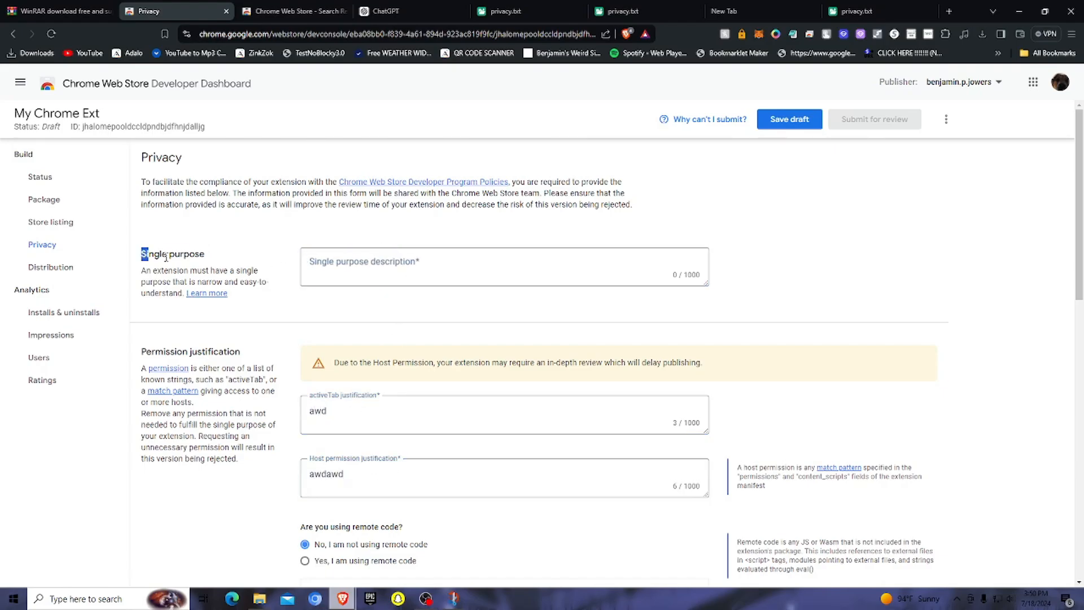
left_click(387, 279)
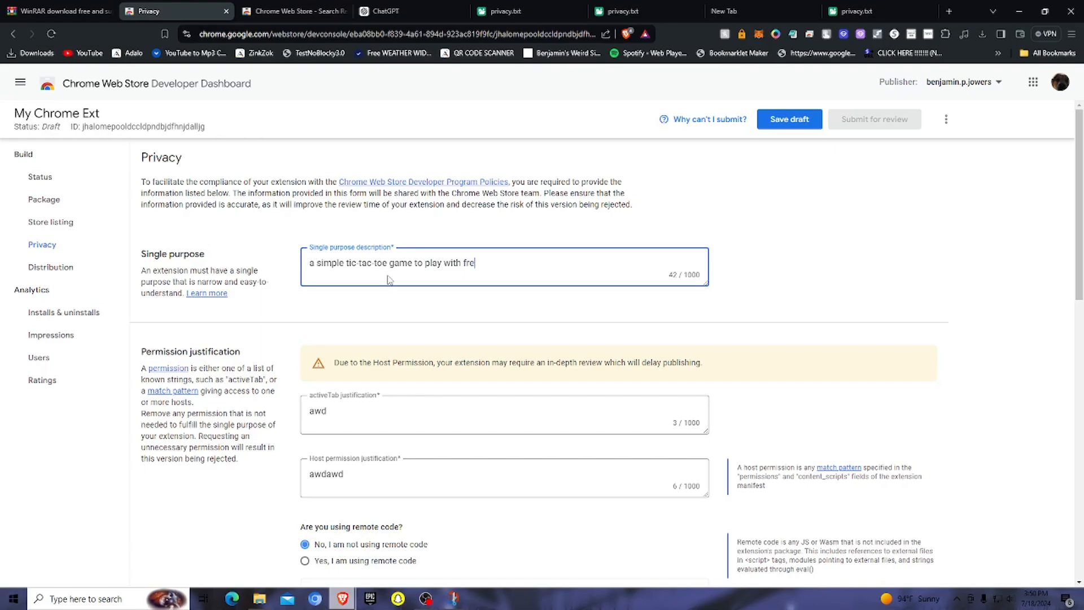
type(".")
left_click(483, 310)
Save the privacy details as a draft and open the item's Distribution settings
left_click(78, 272)
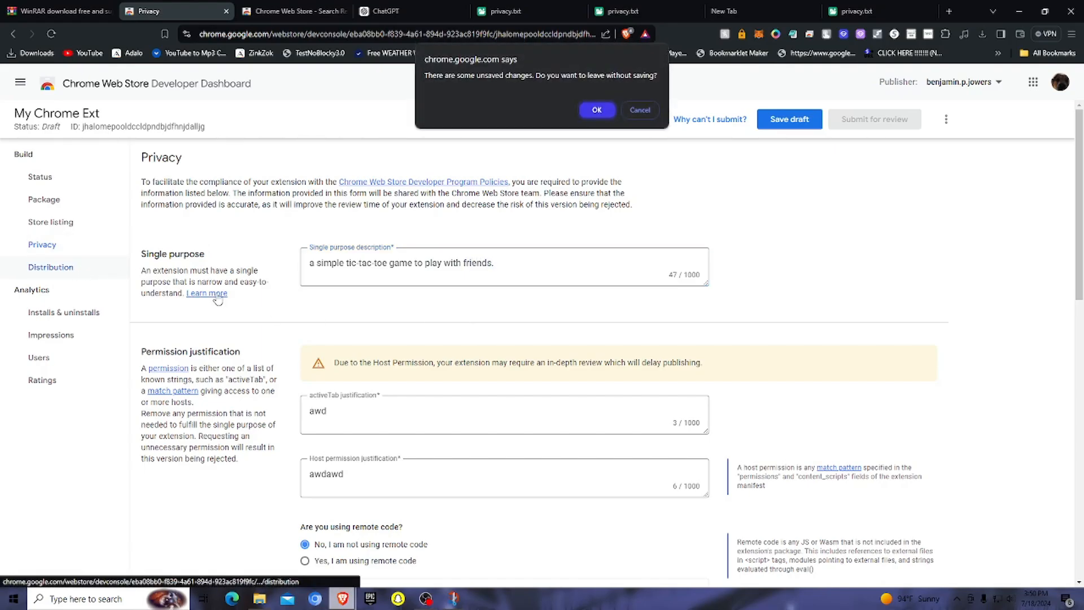
left_click(638, 112)
left_click(785, 118)
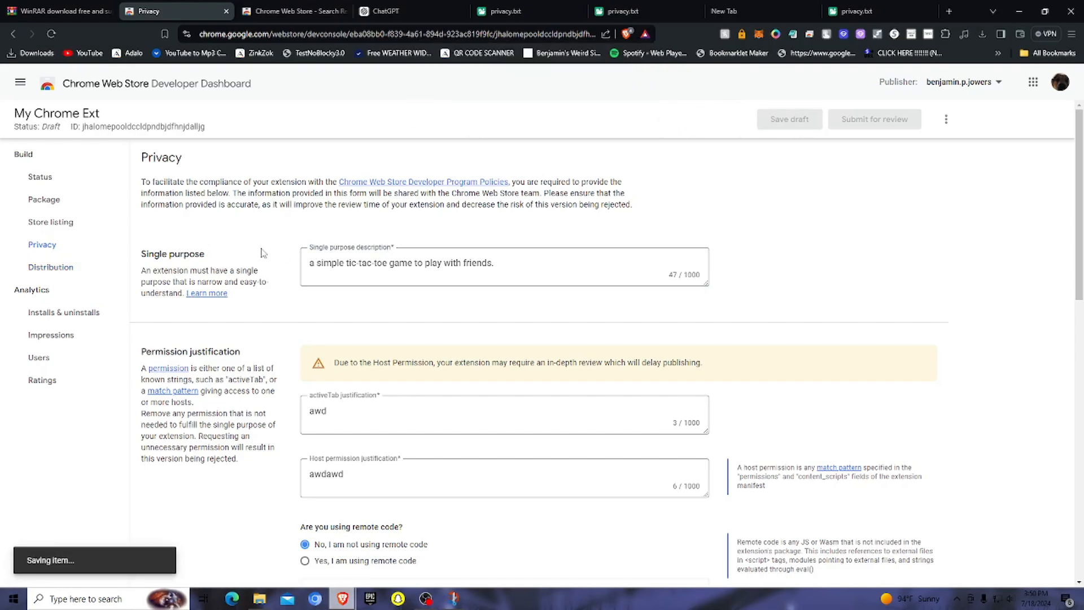
left_click(95, 275)
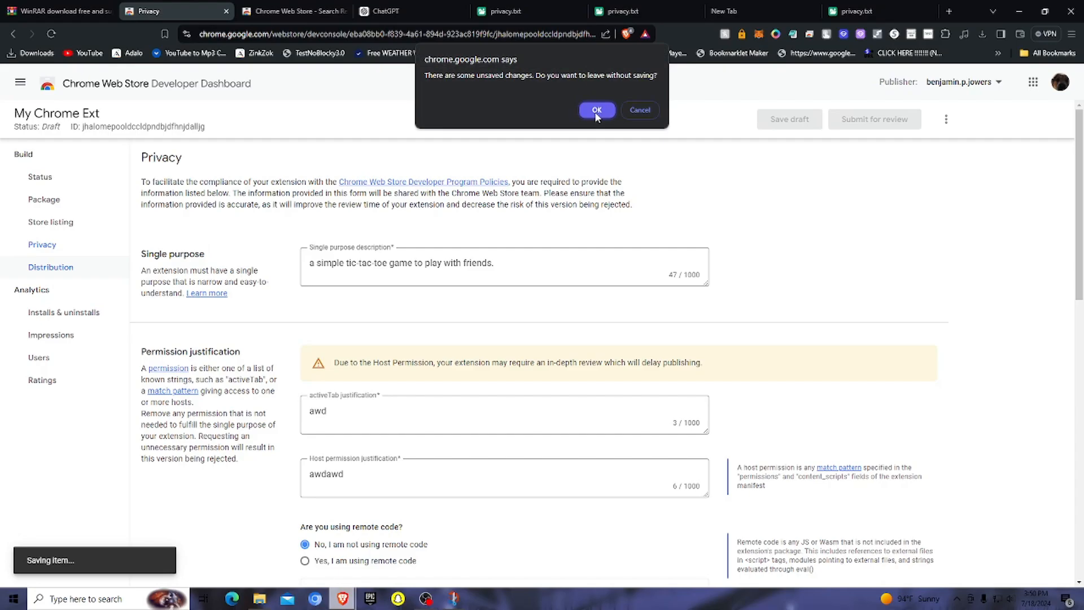
left_click(630, 109)
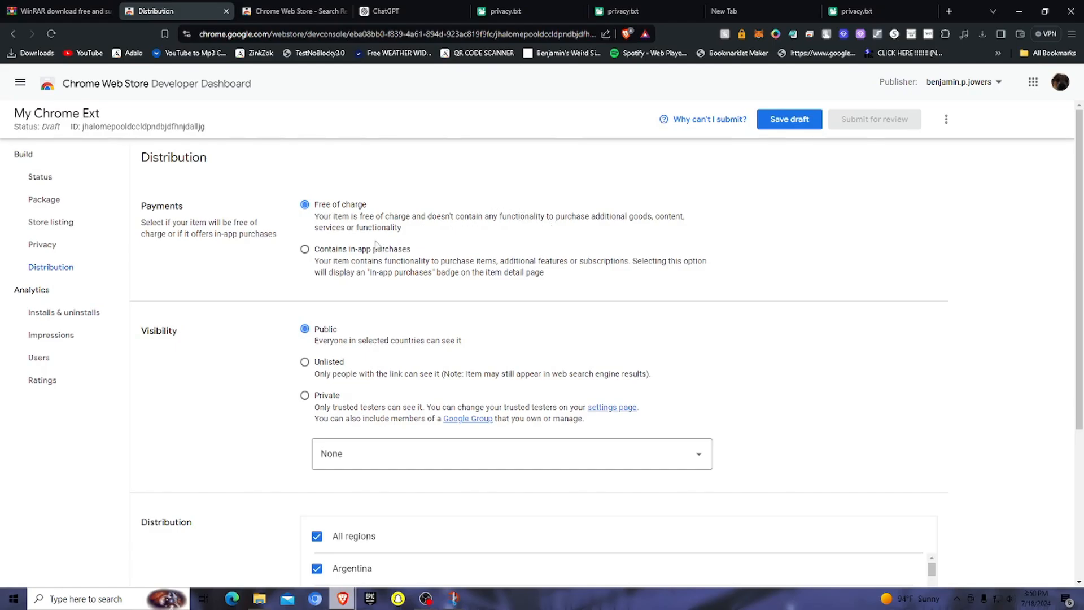
Try the in-app purchases payment option for the item, and set its payments back to free of charge
left_click_drag(324, 265, 508, 281)
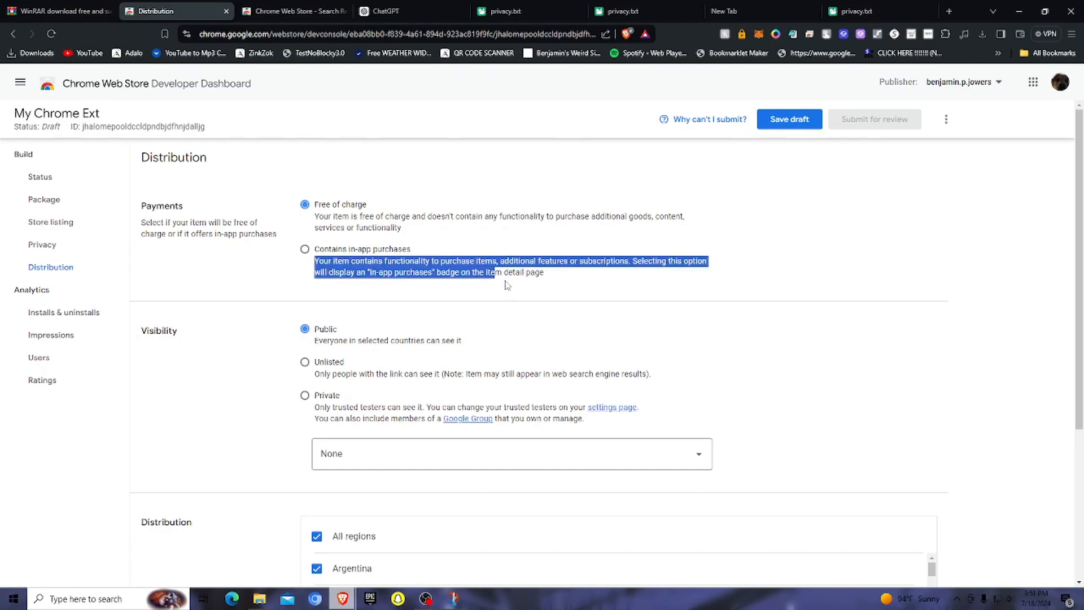
left_click(497, 288)
left_click(305, 248)
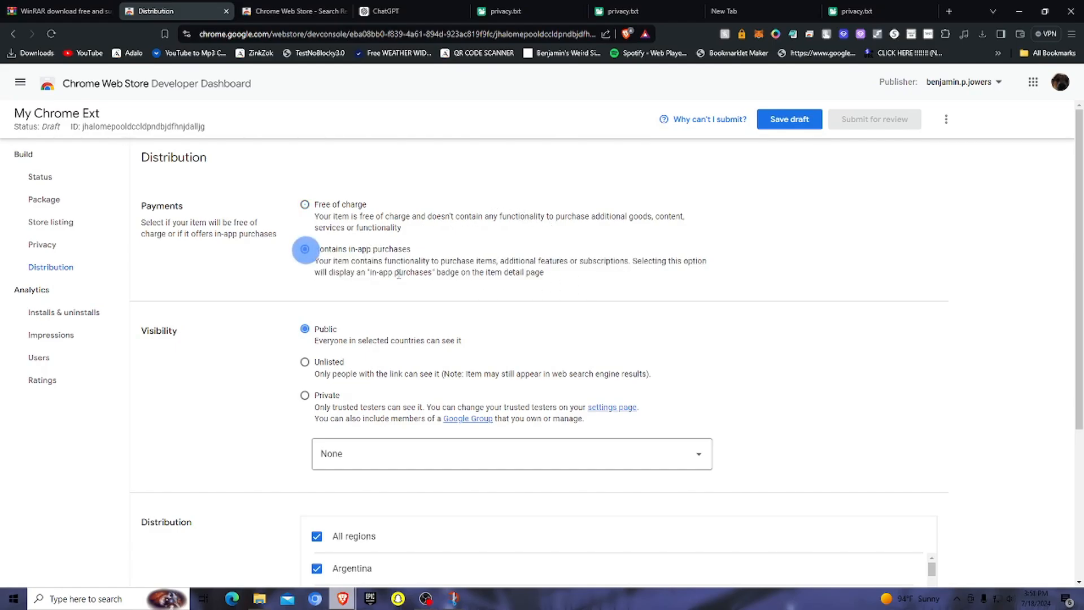
left_click(305, 205)
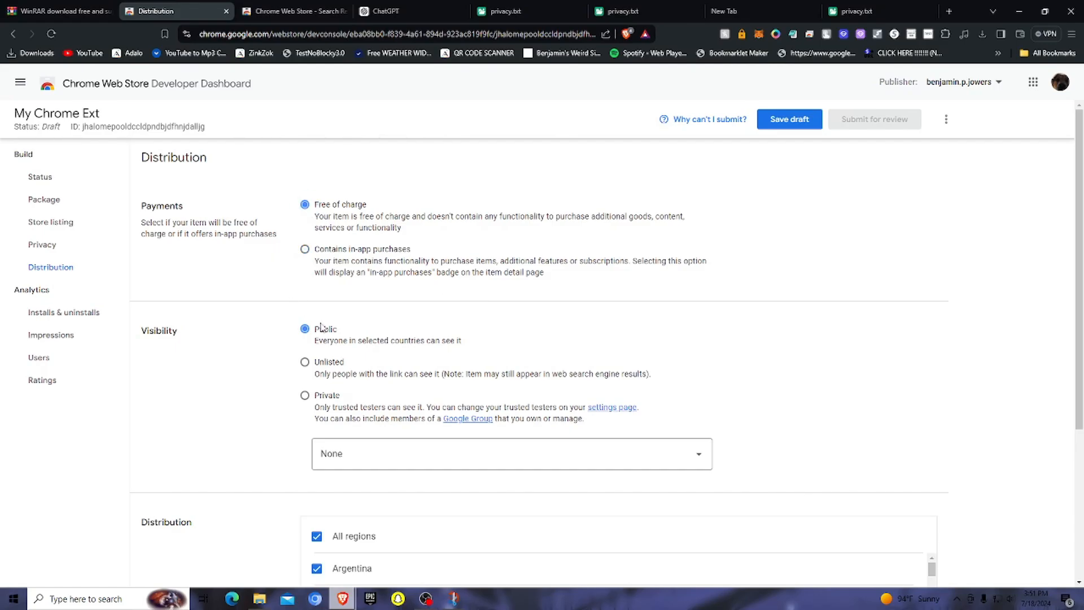
Try the Private and Unlisted visibility options for the item, and set its visibility back to Public
scroll(312, 325, "down", 1)
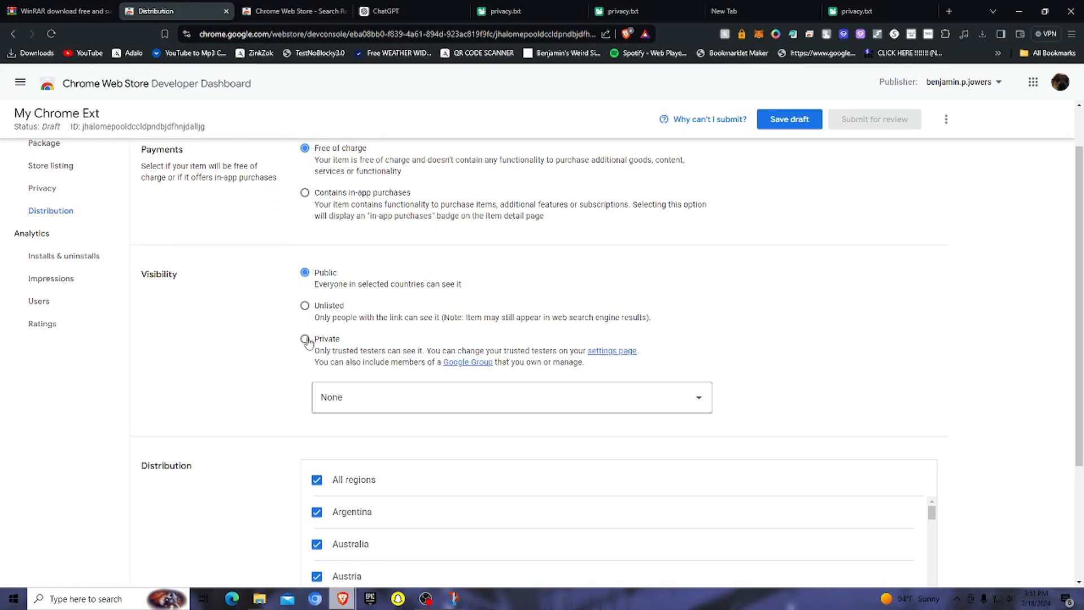
left_click(306, 339)
left_click_drag(300, 311, 305, 307)
left_click(305, 306)
left_click(293, 274)
left_click(304, 273)
Look at the Chrome Web Store search page, and review the regions included in the item's distribution
left_click(412, 11)
left_click(290, 11)
scroll(300, 293, "down", 3)
scroll(421, 364, "down", 20)
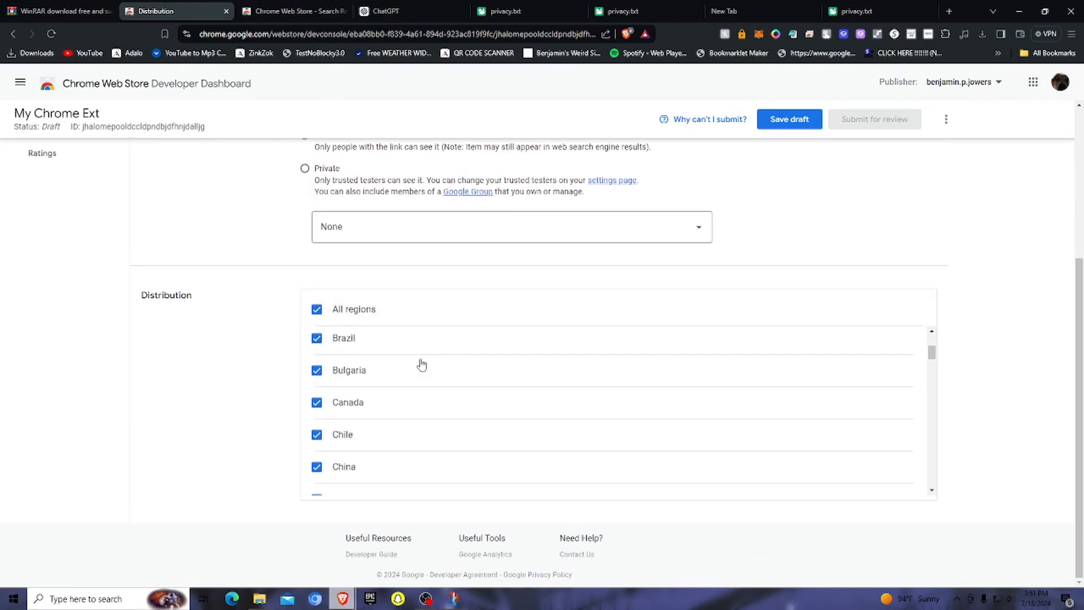
scroll(412, 442, "down", 5)
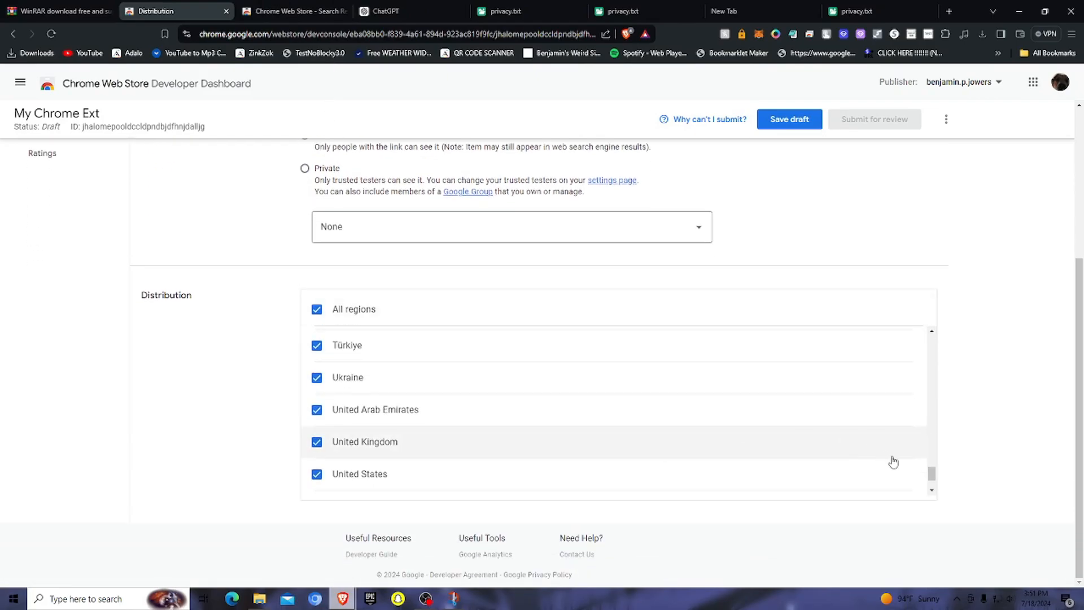
left_click_drag(929, 477, 927, 271)
scroll(957, 363, "up", 4)
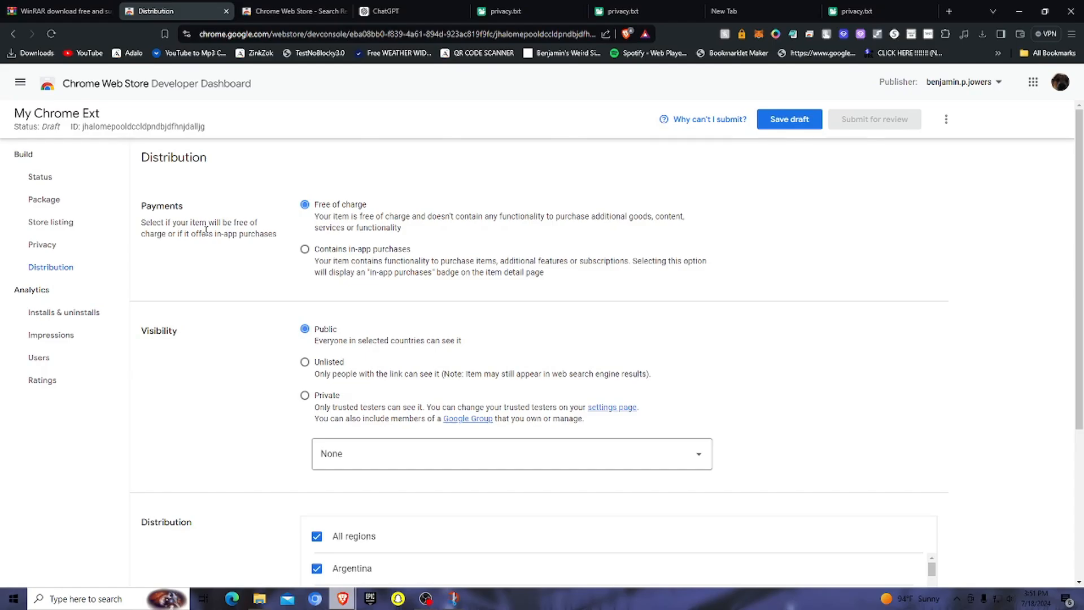
left_click_drag(135, 207, 208, 210)
left_click(212, 213)
scroll(564, 308, "down", 4)
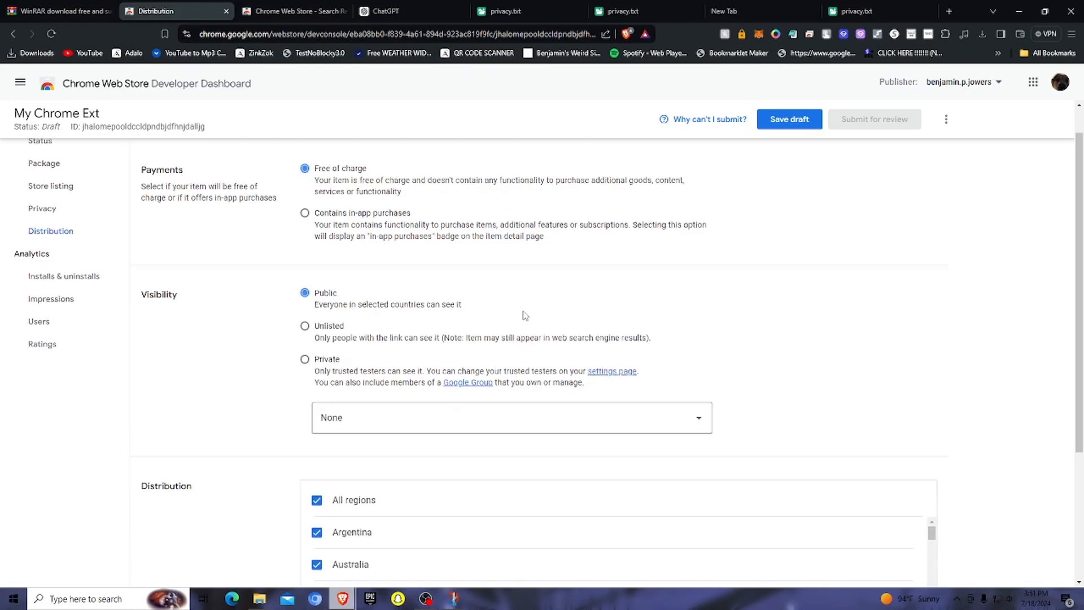
scroll(768, 266, "up", 4)
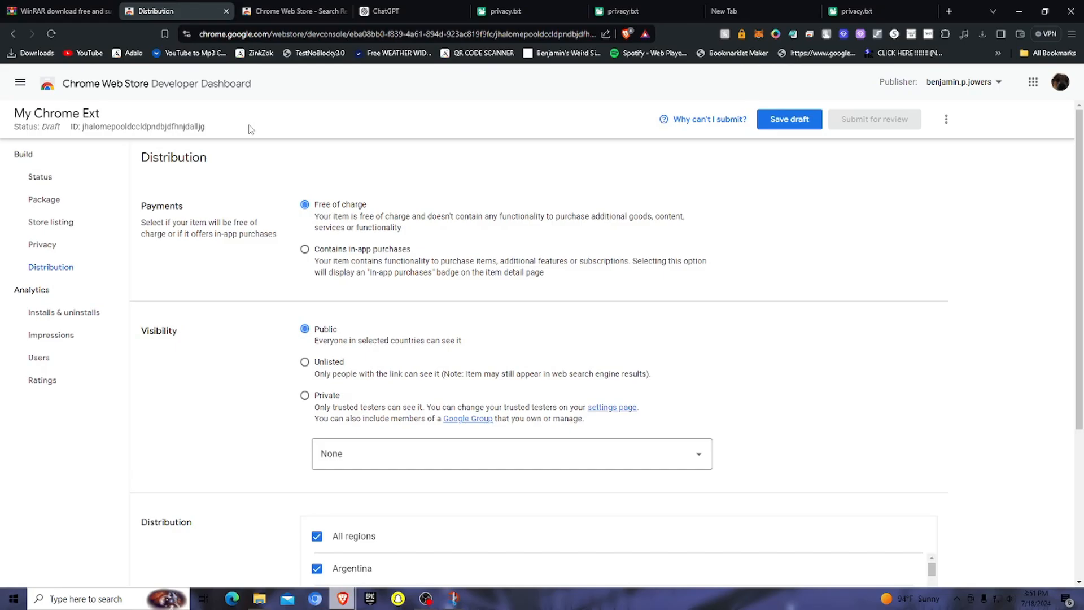
left_click(137, 94)
left_click(625, 113)
left_click(21, 83)
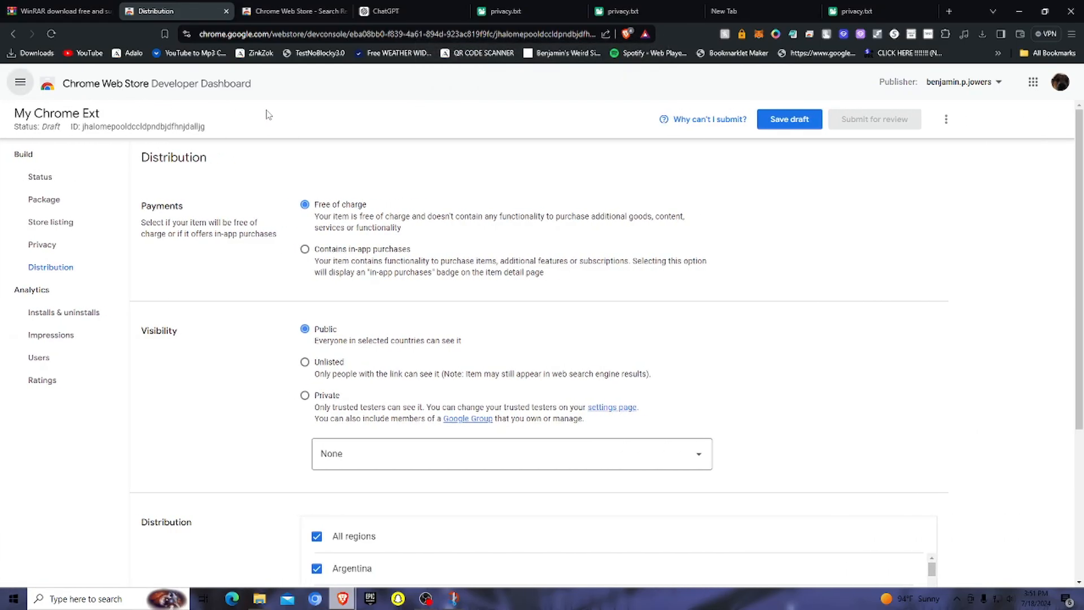